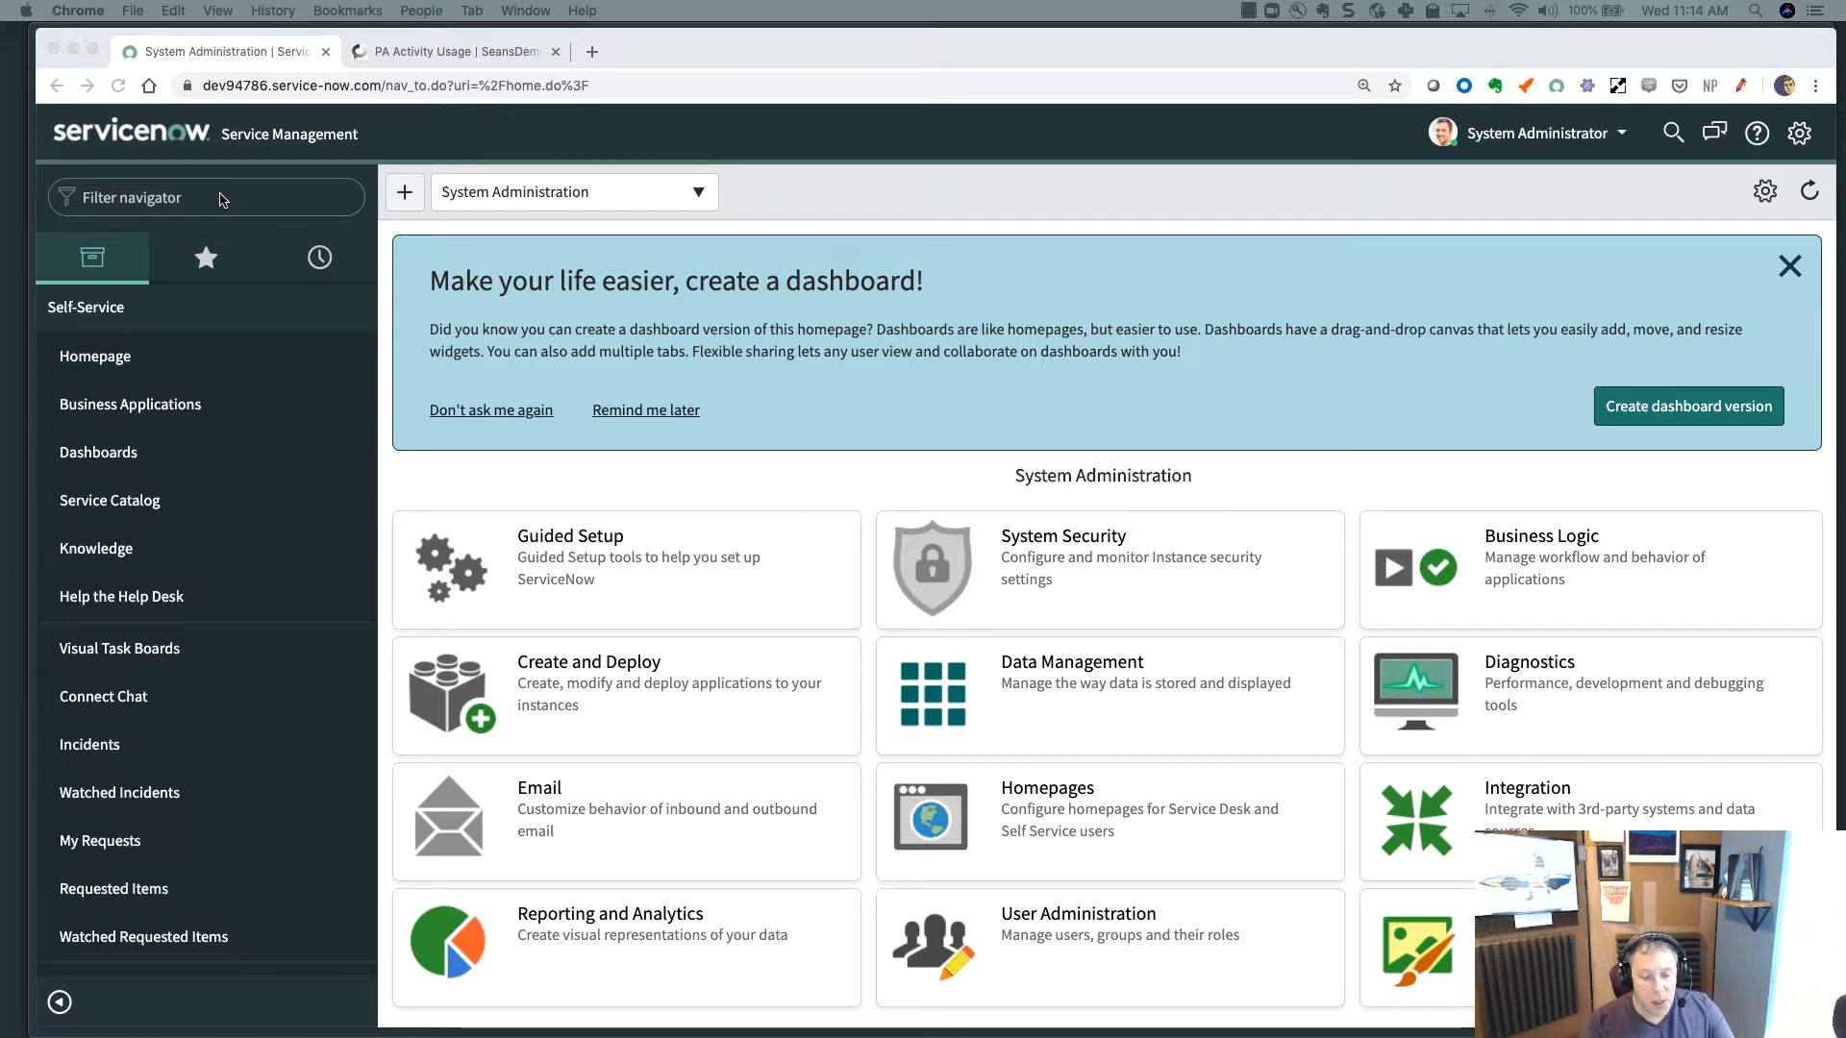
- Filter the navigator for "open", list the open incidents and open incident INC0009009
{"action": "left_click", "coordinate": [189, 204]}
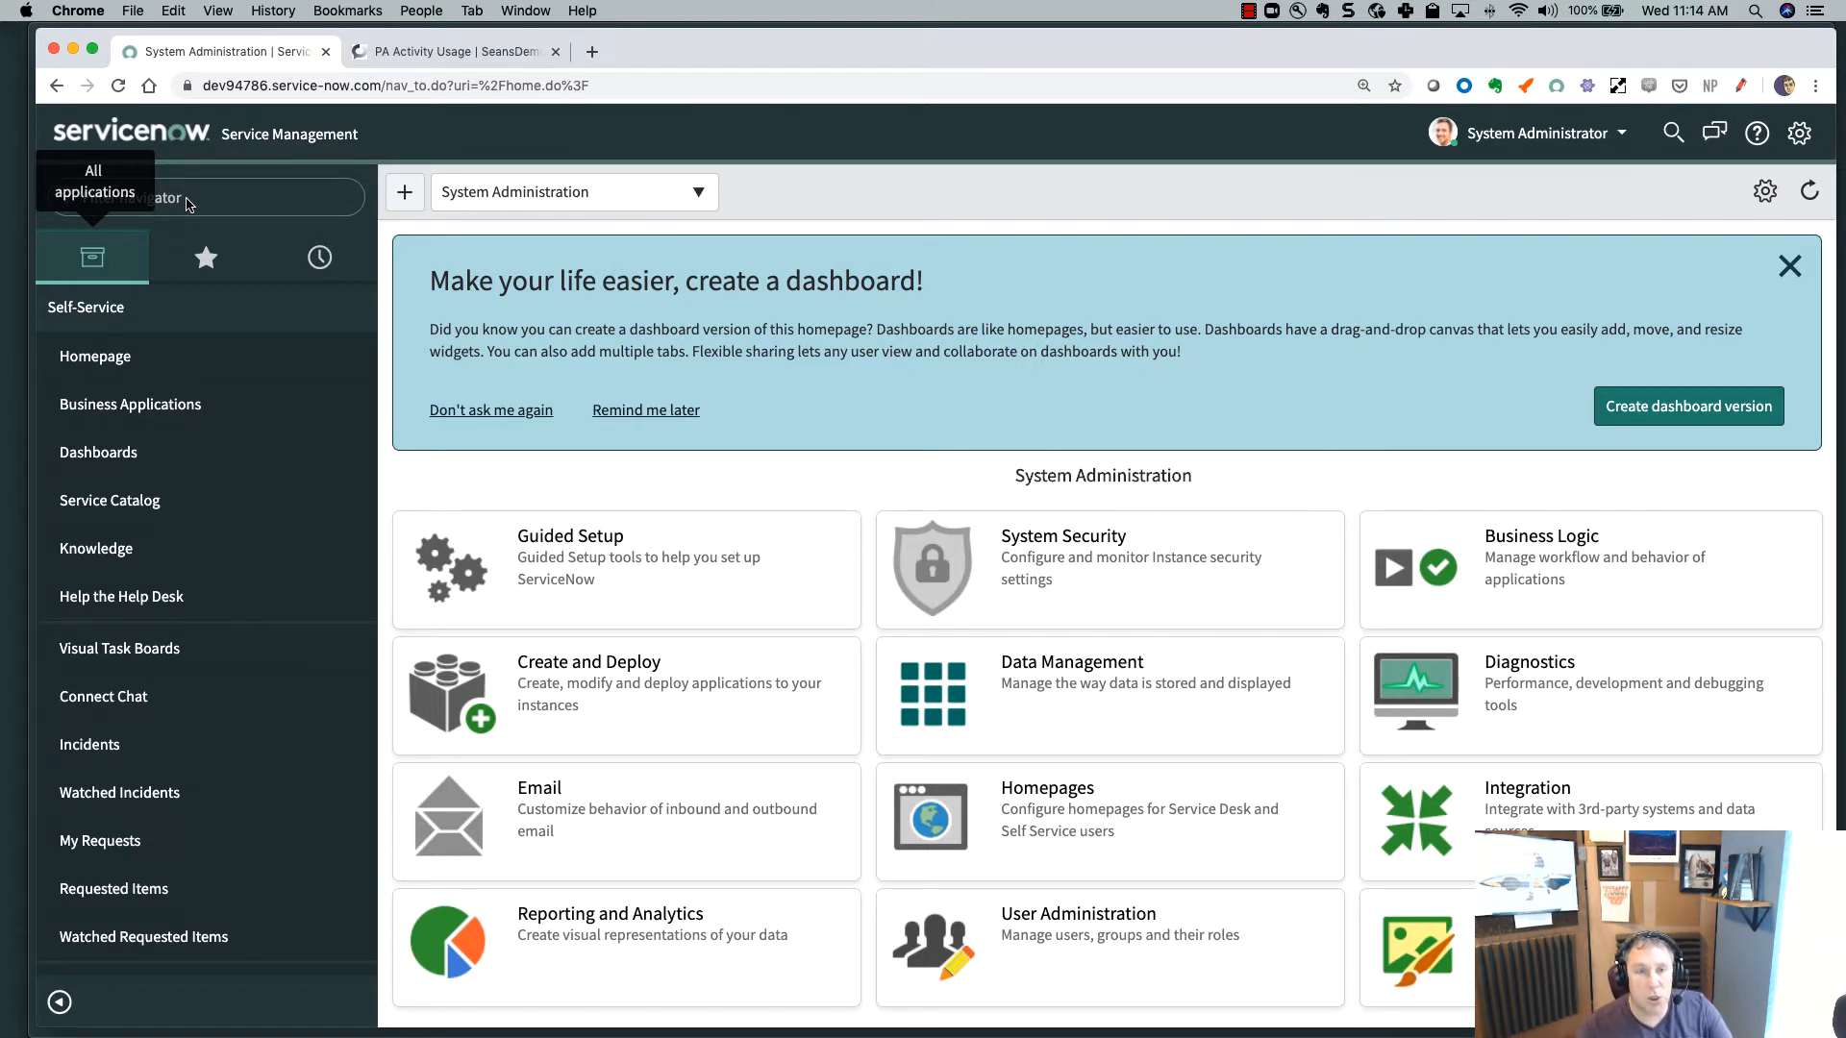
{"action": "left_click", "coordinate": [192, 201]}
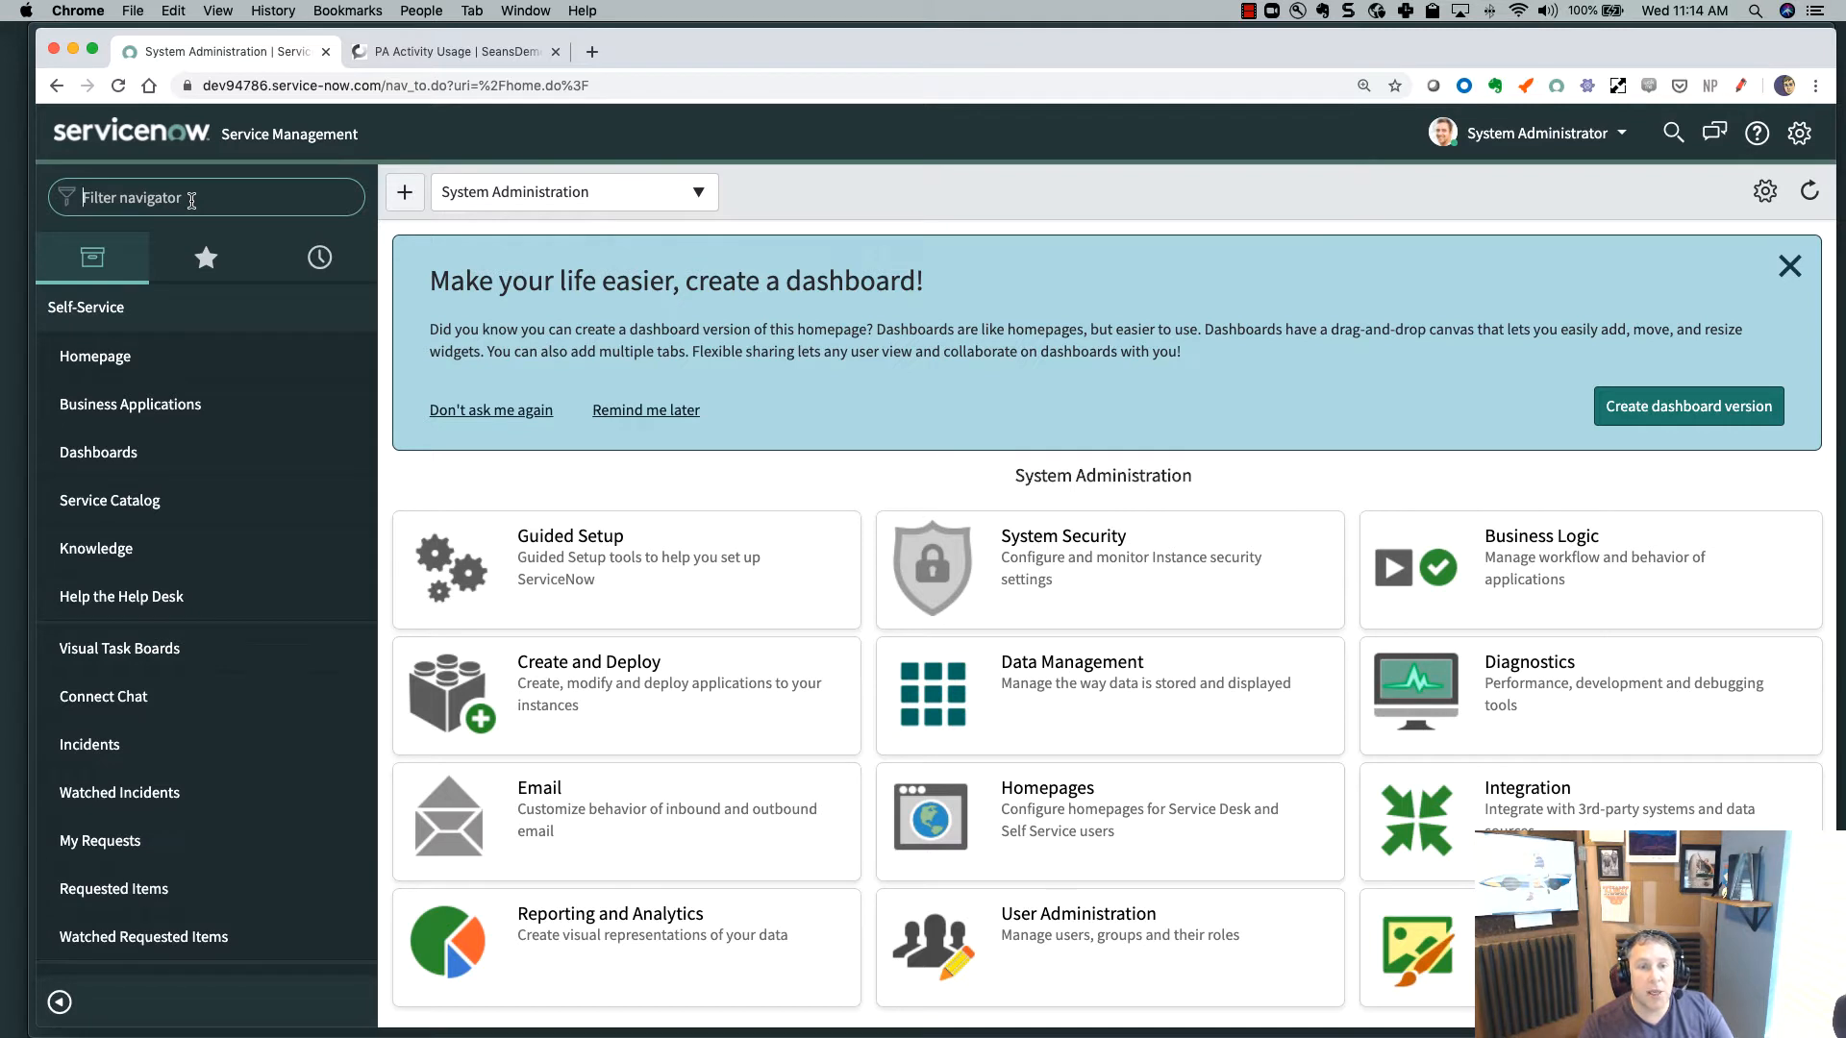
{"action": "type", "text": "open"}
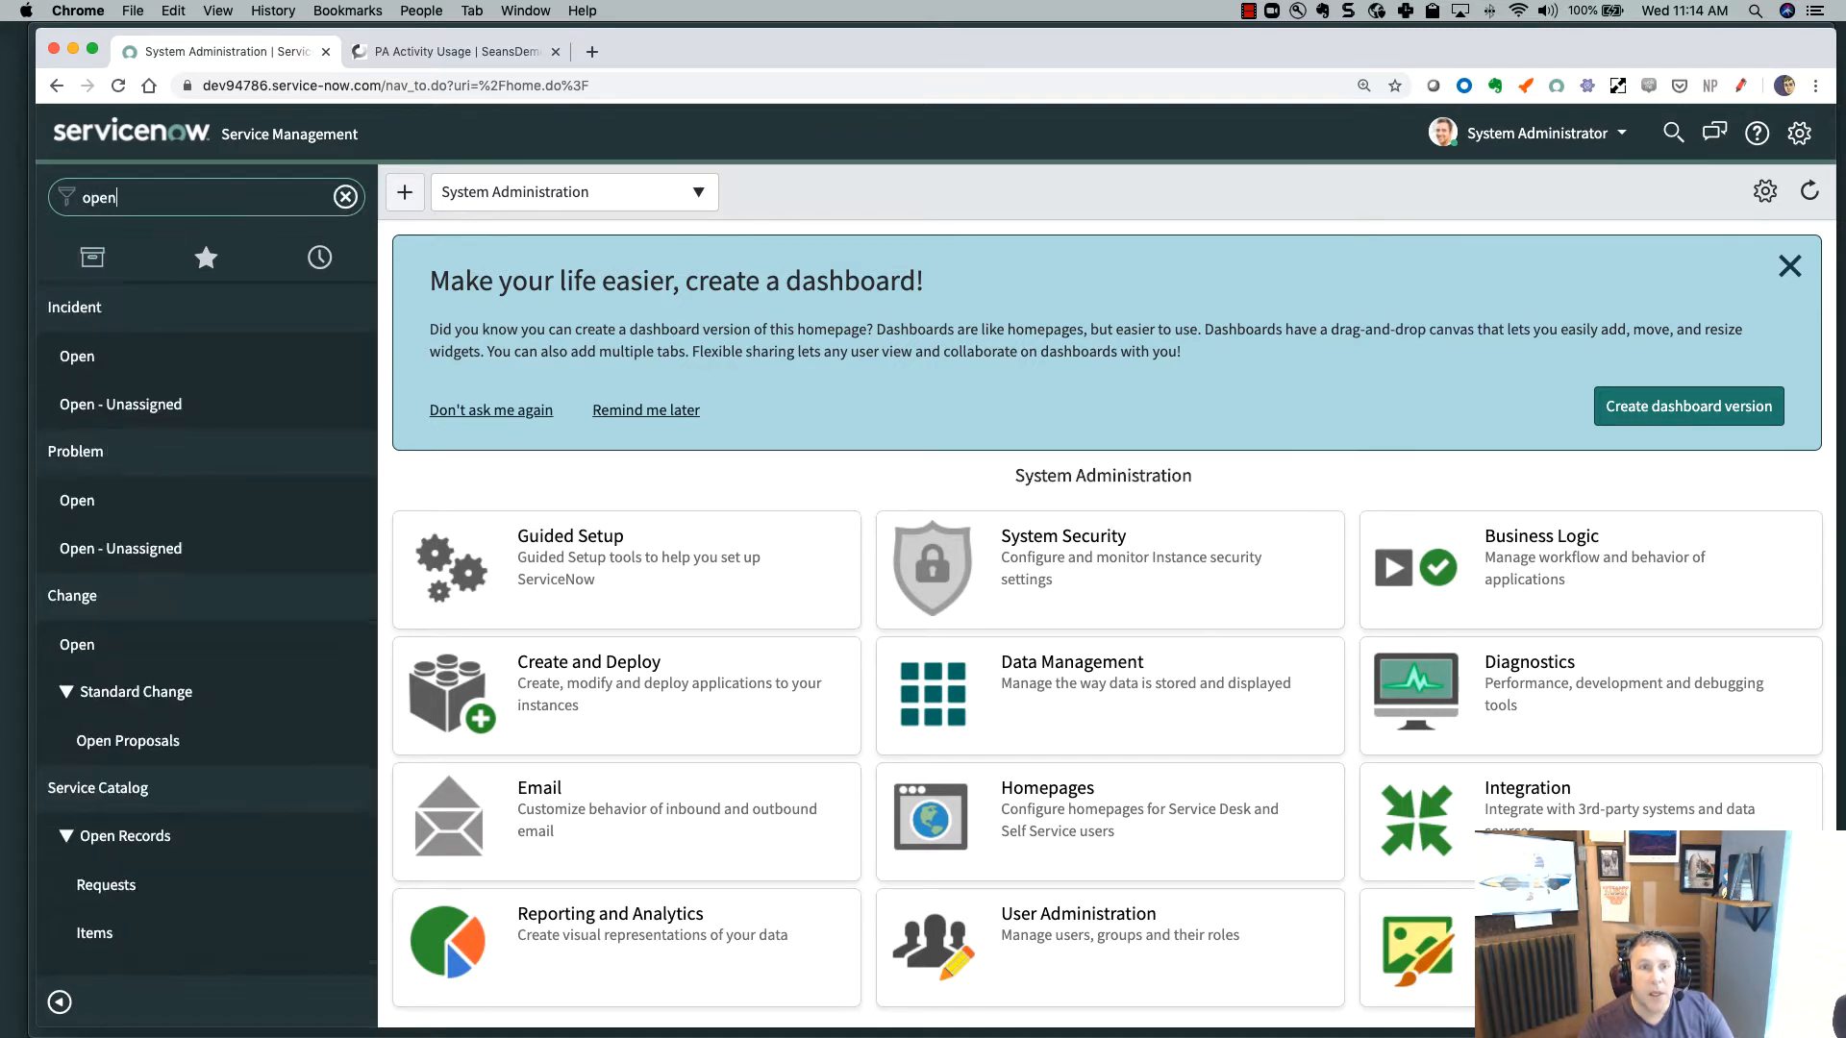
{"action": "left_click", "coordinate": [84, 363]}
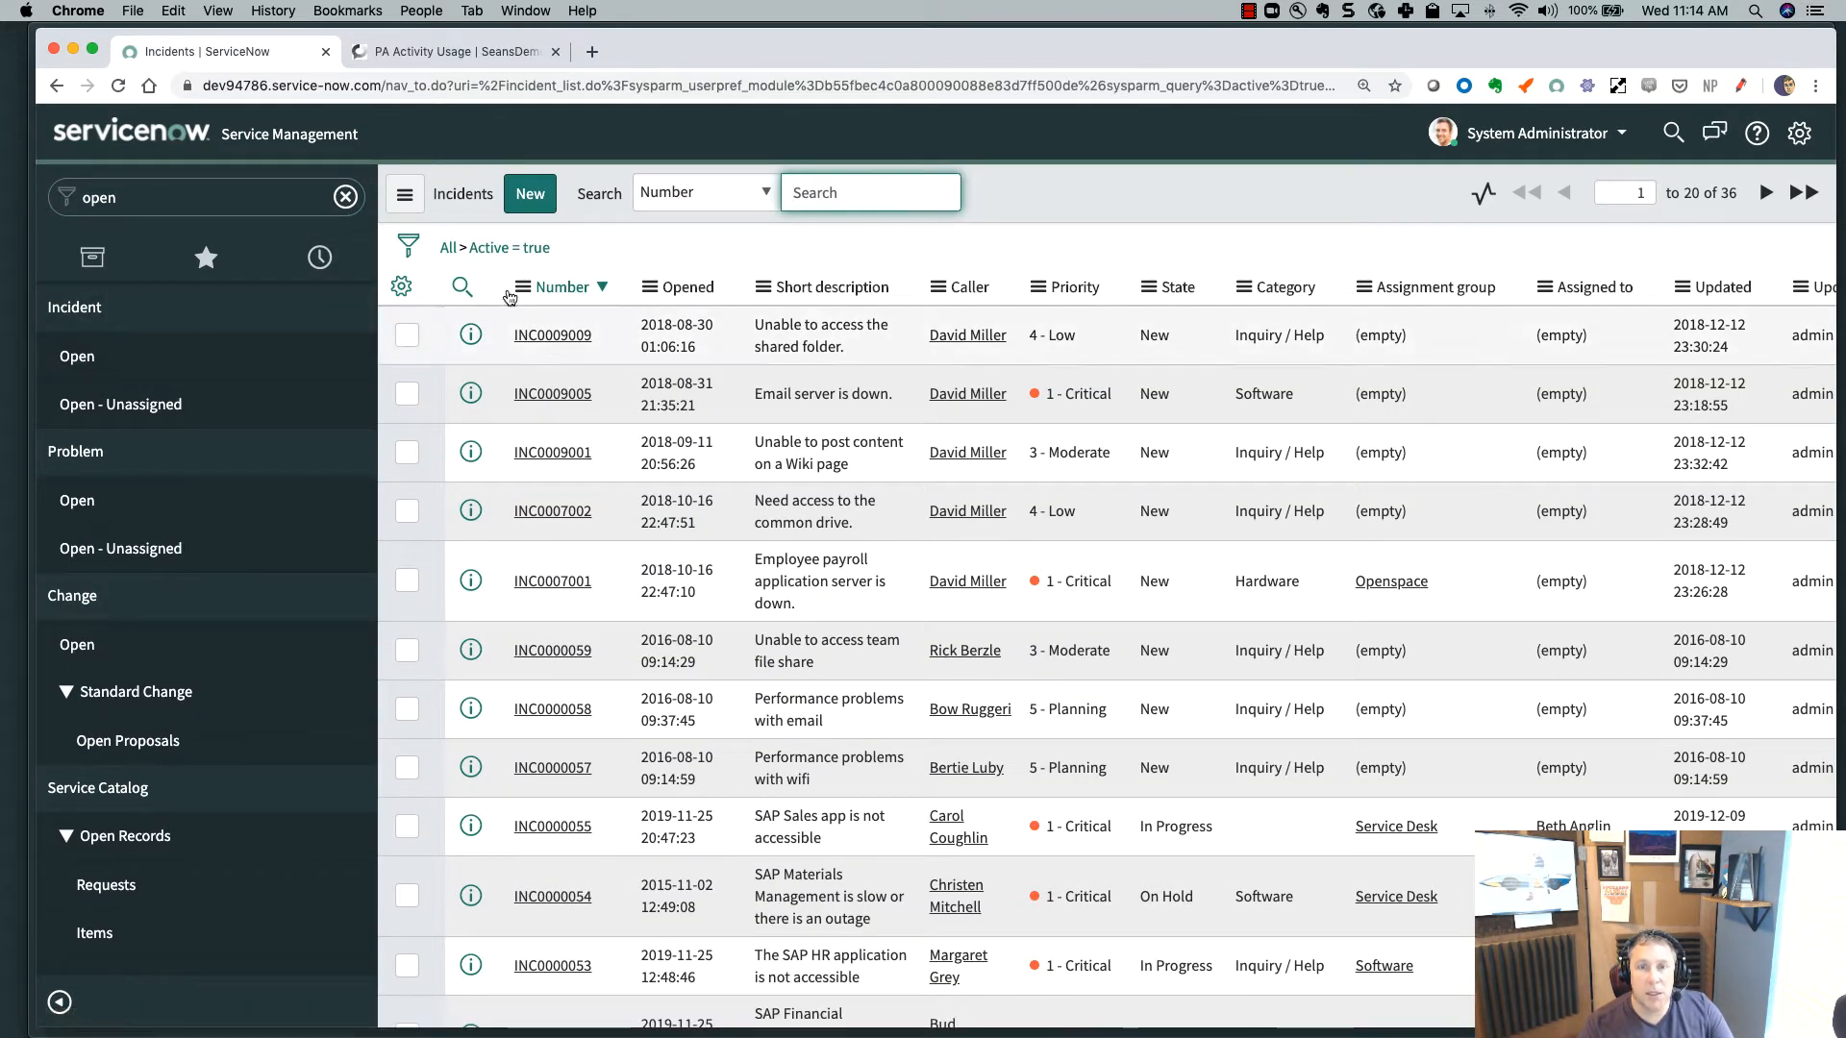
{"action": "left_click", "coordinate": [548, 338]}
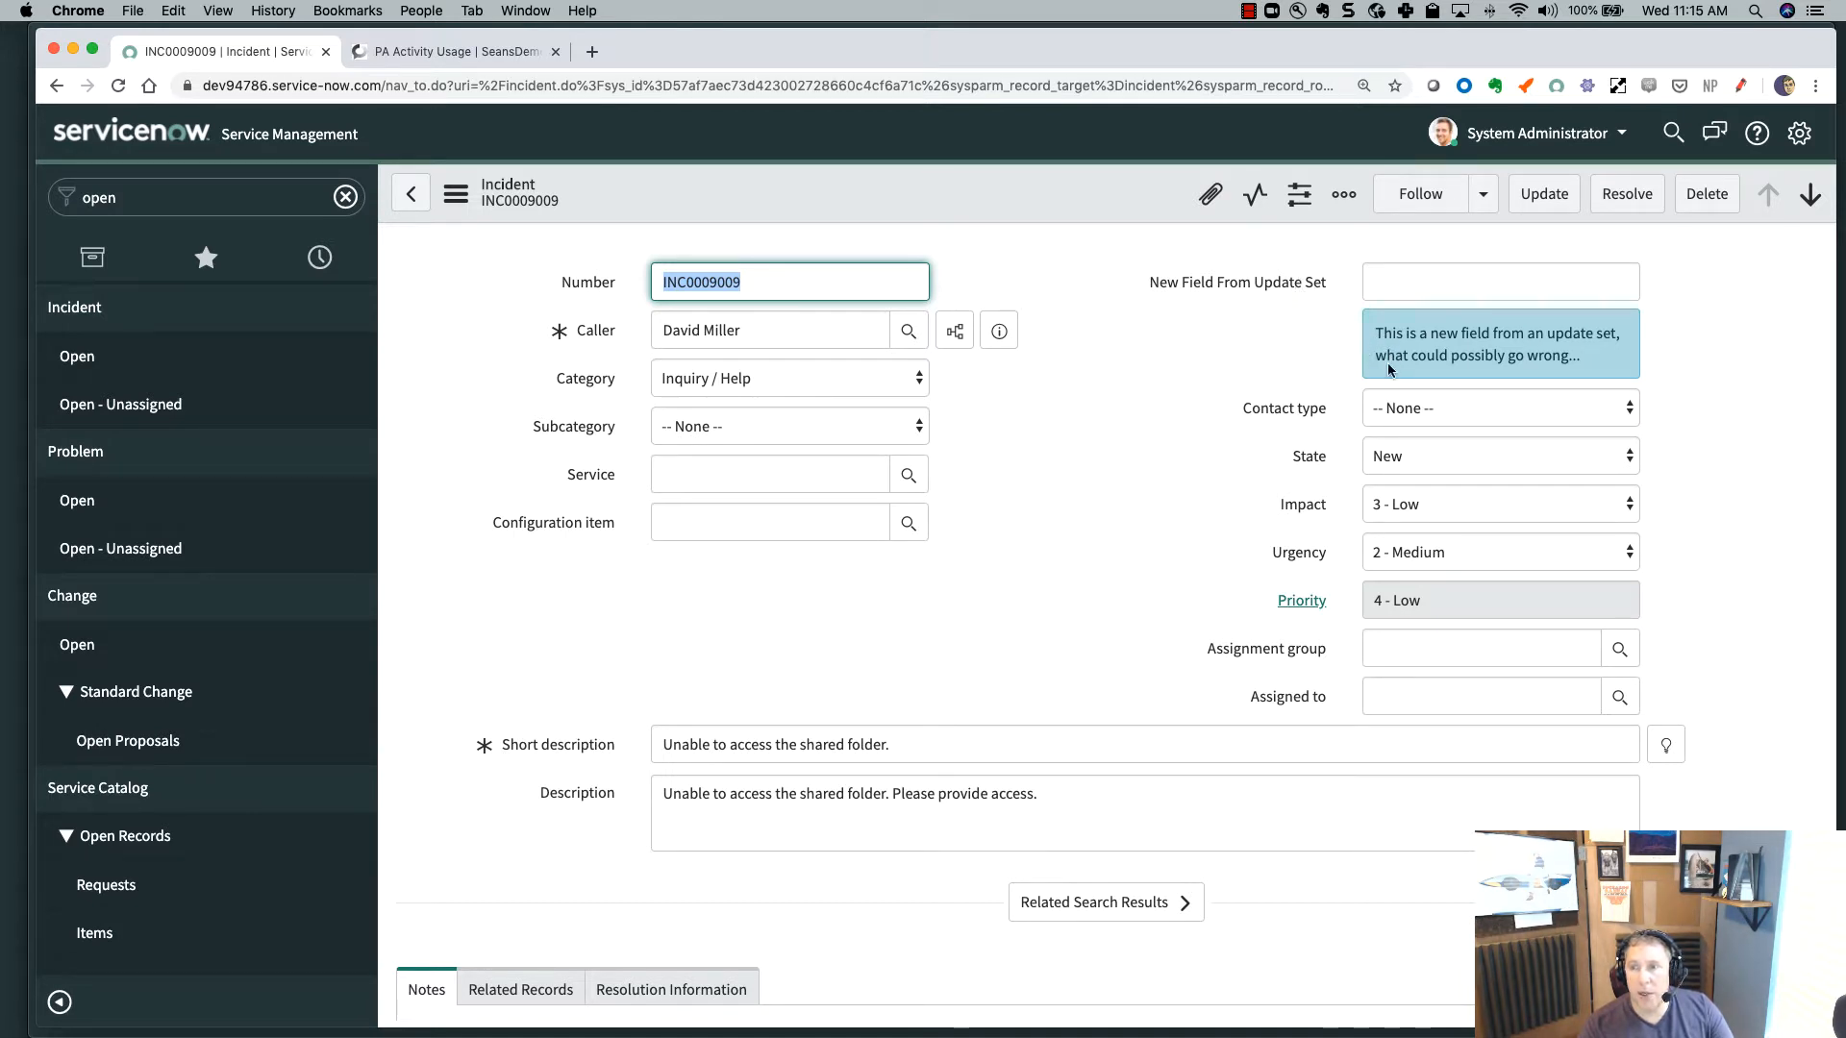
- Open the incident form's layout configuration and enter "My Very Special Field" as the name for a new field
{"action": "left_click", "coordinate": [456, 198]}
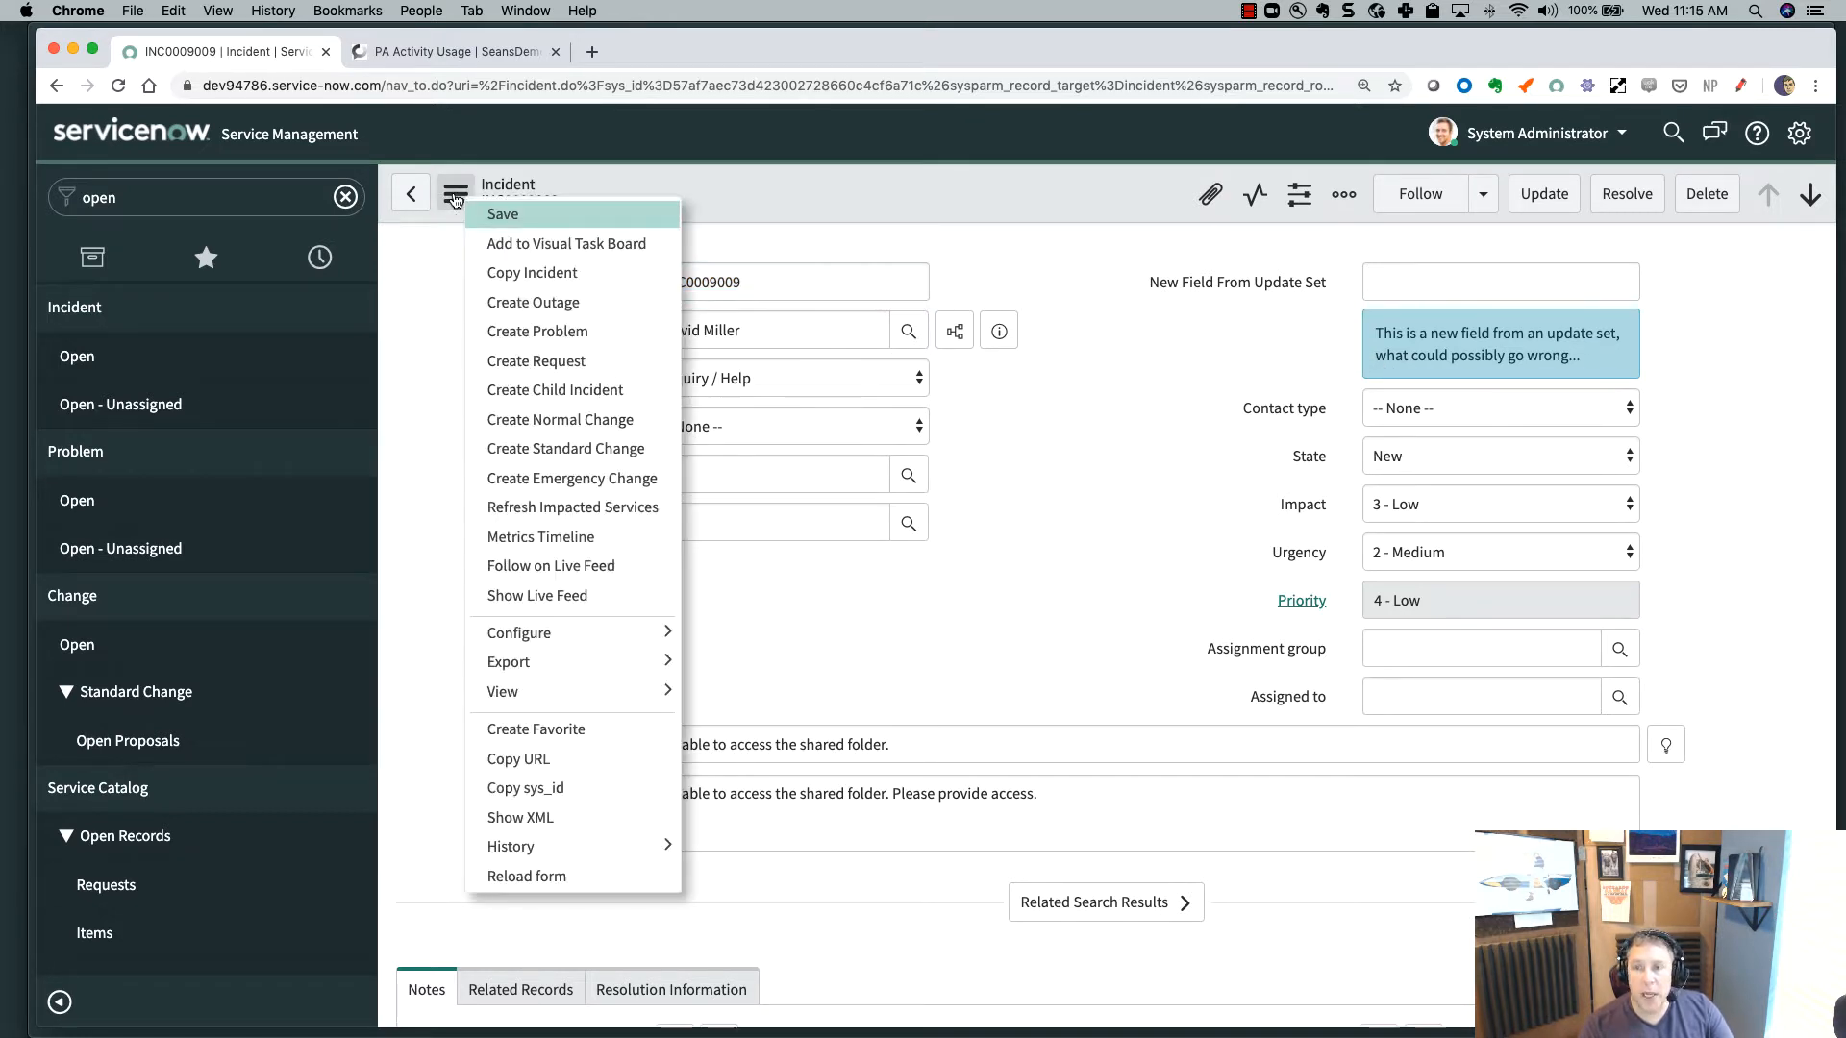
{"action": "mouse_move", "coordinate": [534, 637]}
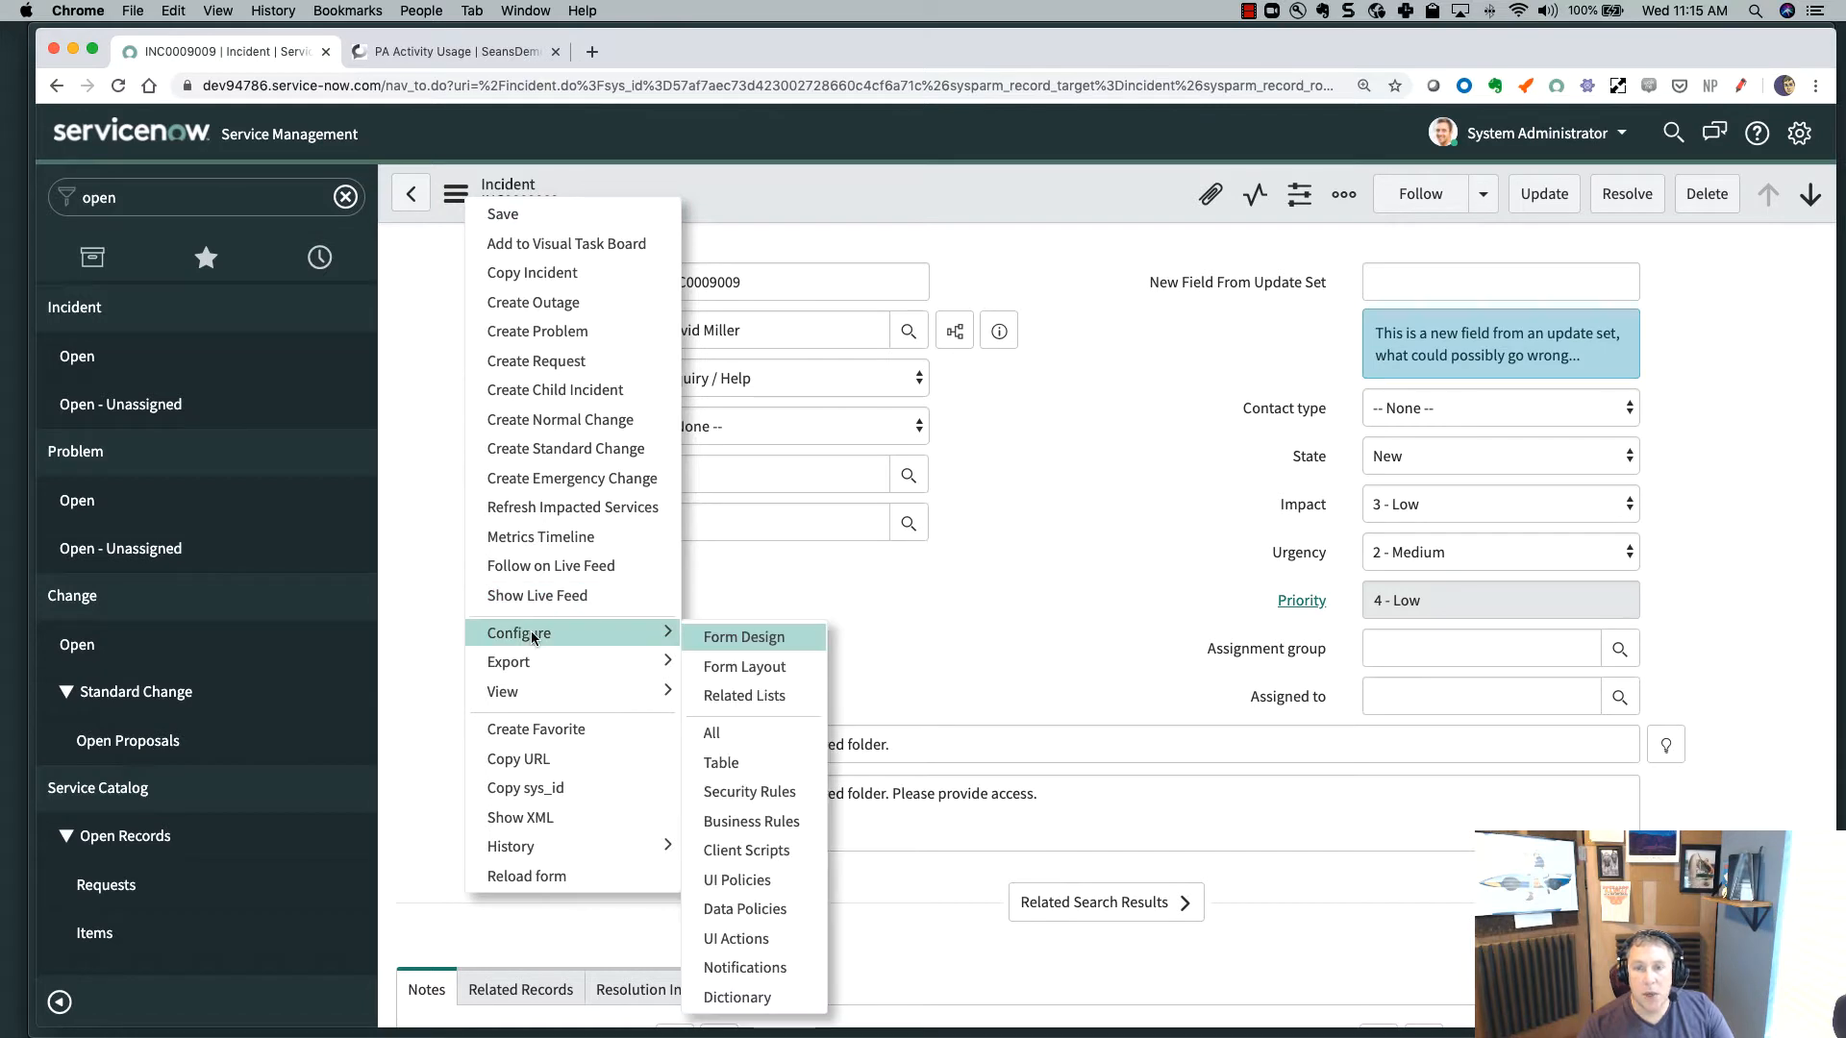
{"action": "left_click", "coordinate": [756, 667]}
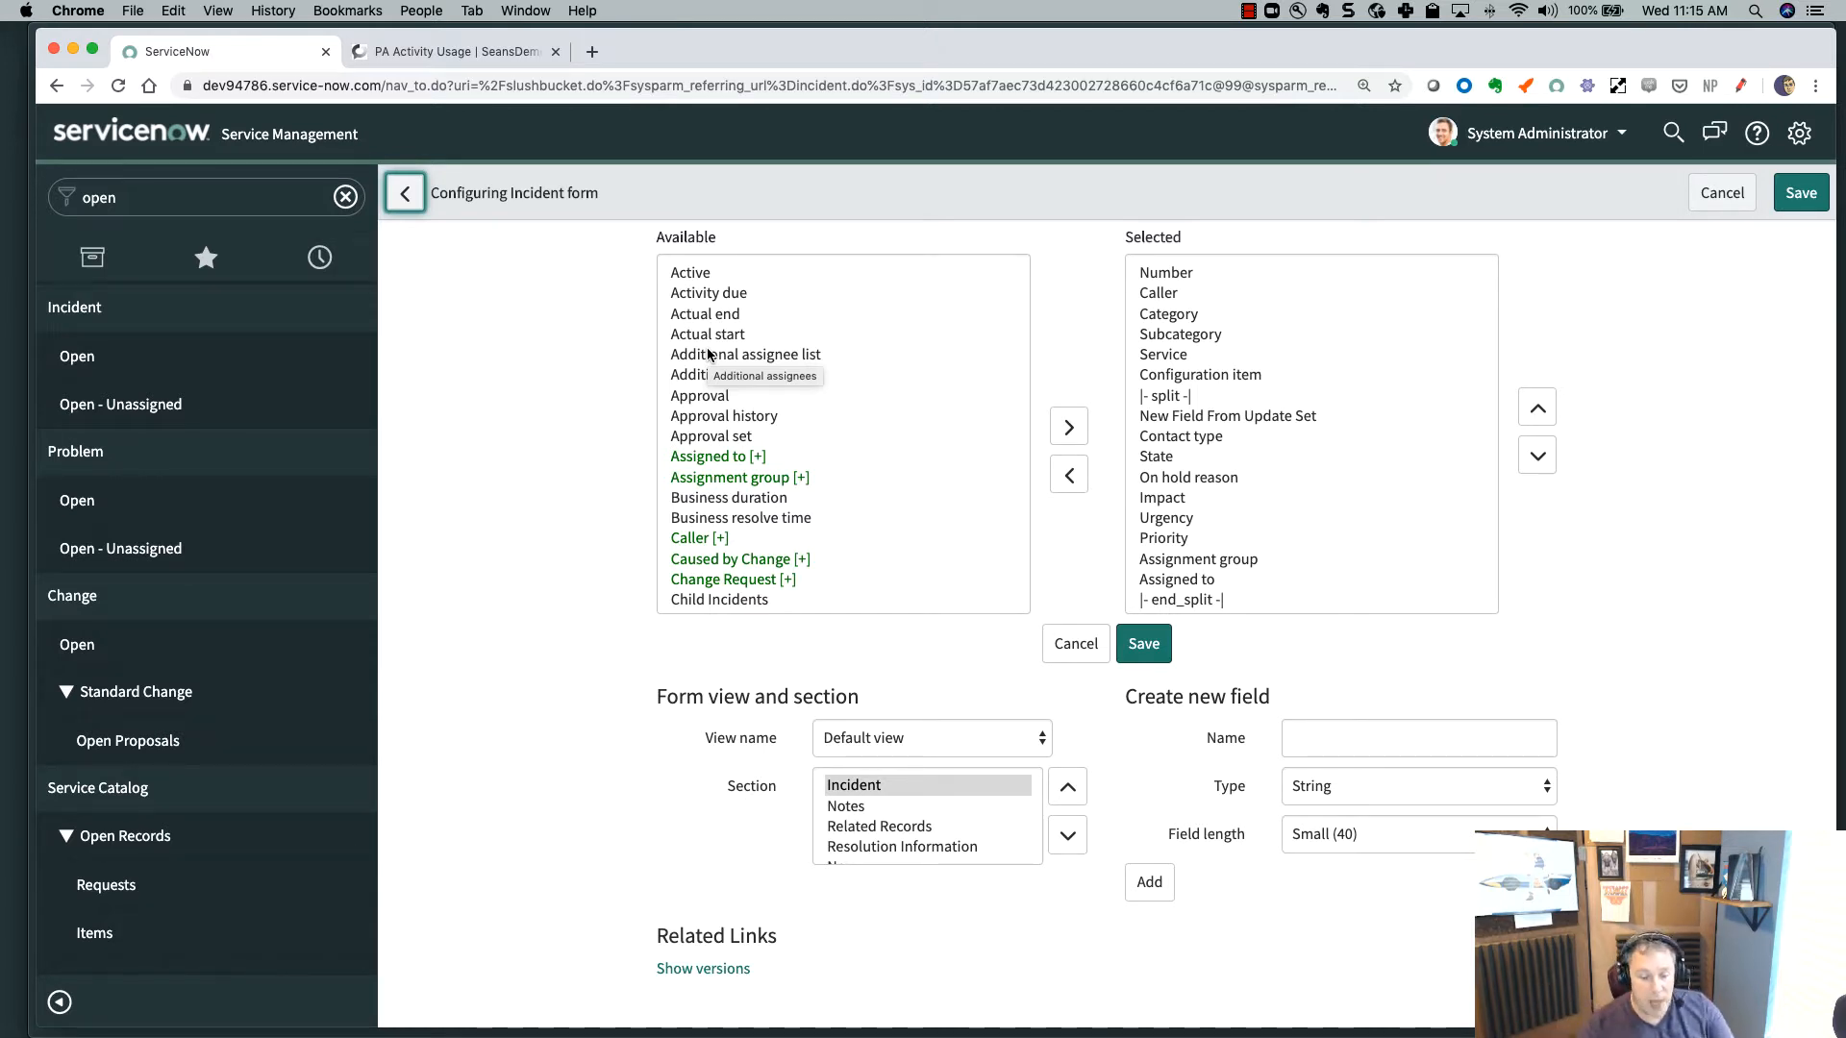
{"action": "left_click", "coordinate": [1309, 737]}
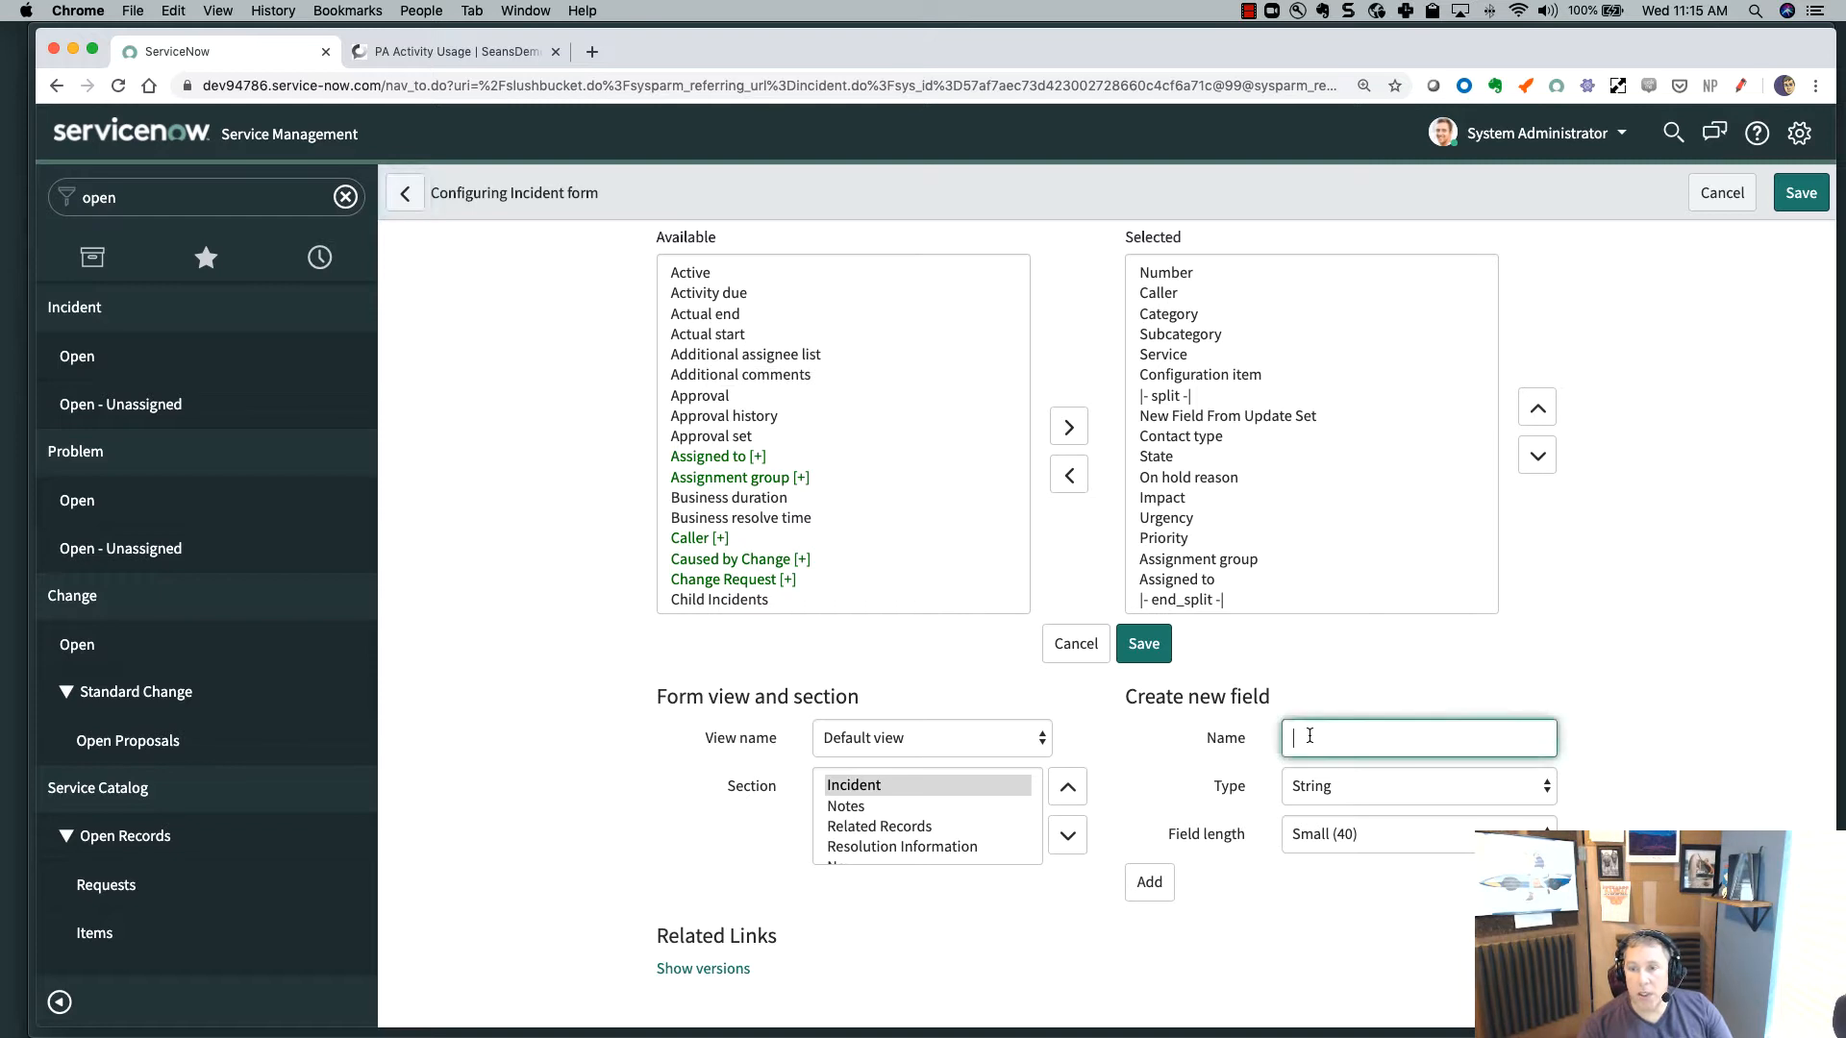
{"action": "type", "text": "My V"}
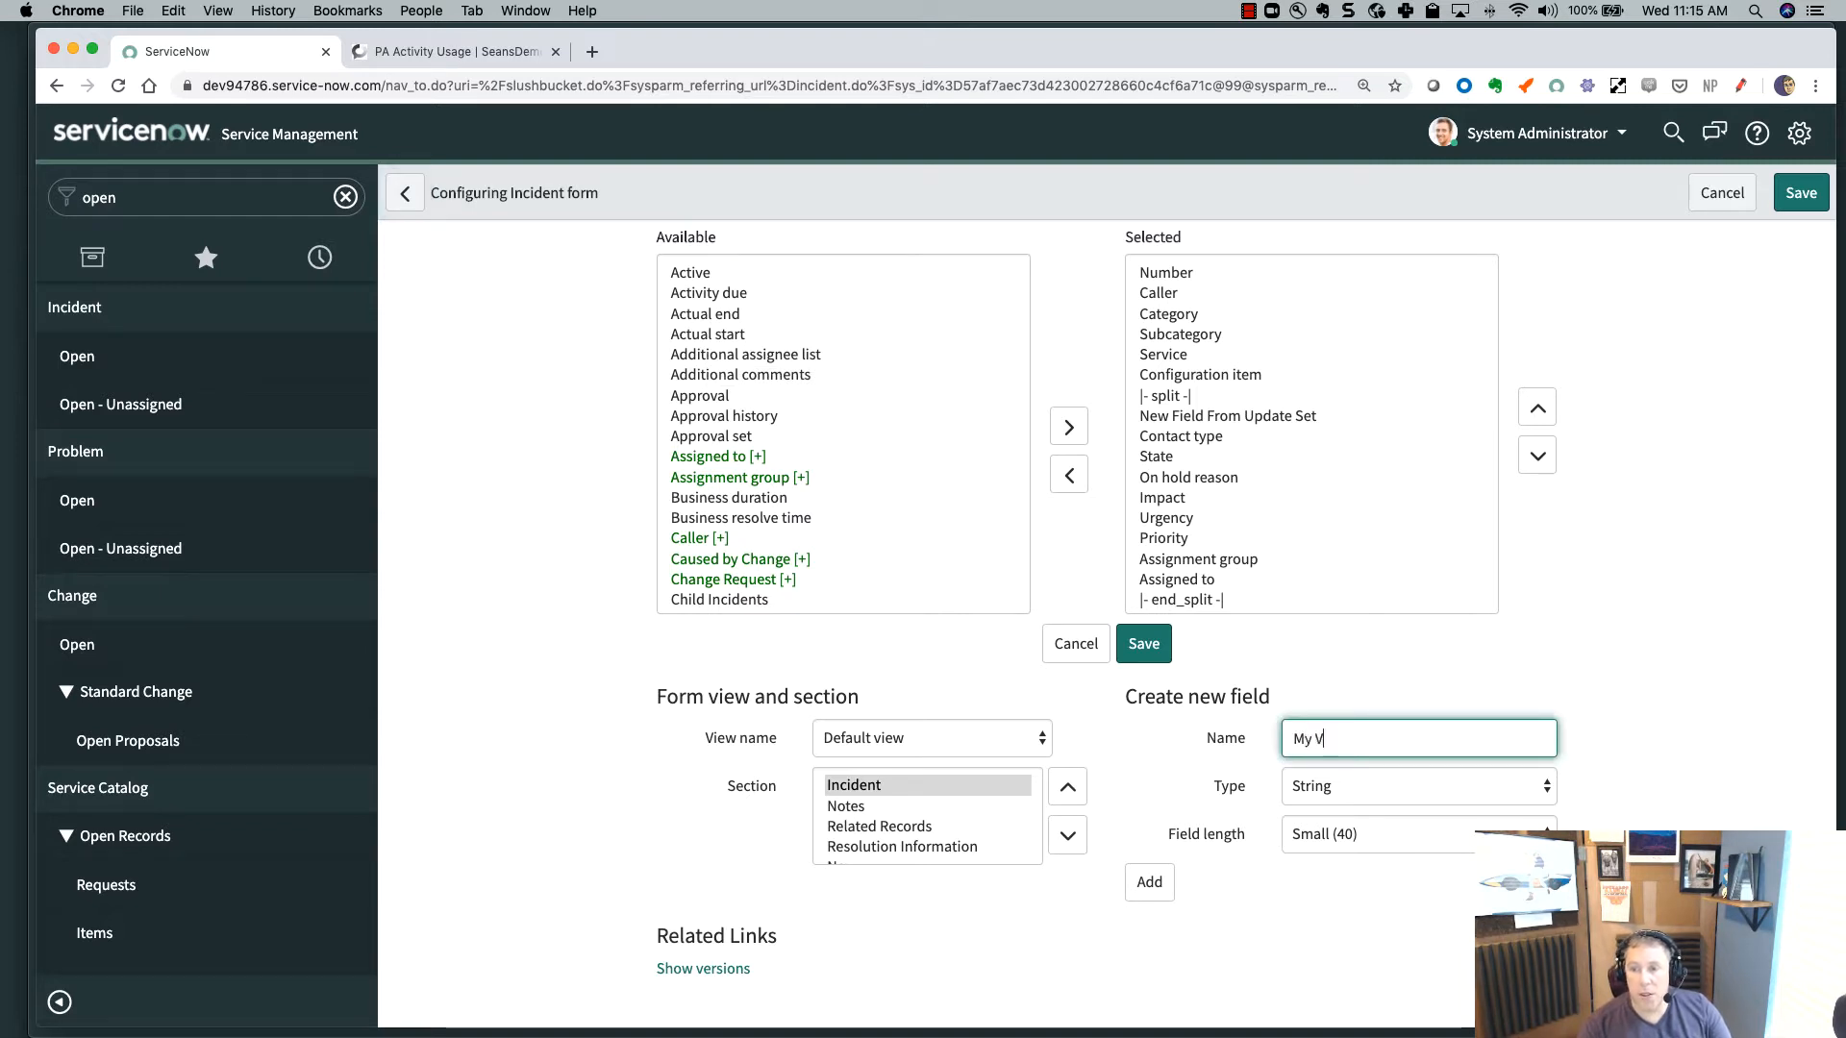
{"action": "type", "text": "ery Special "}
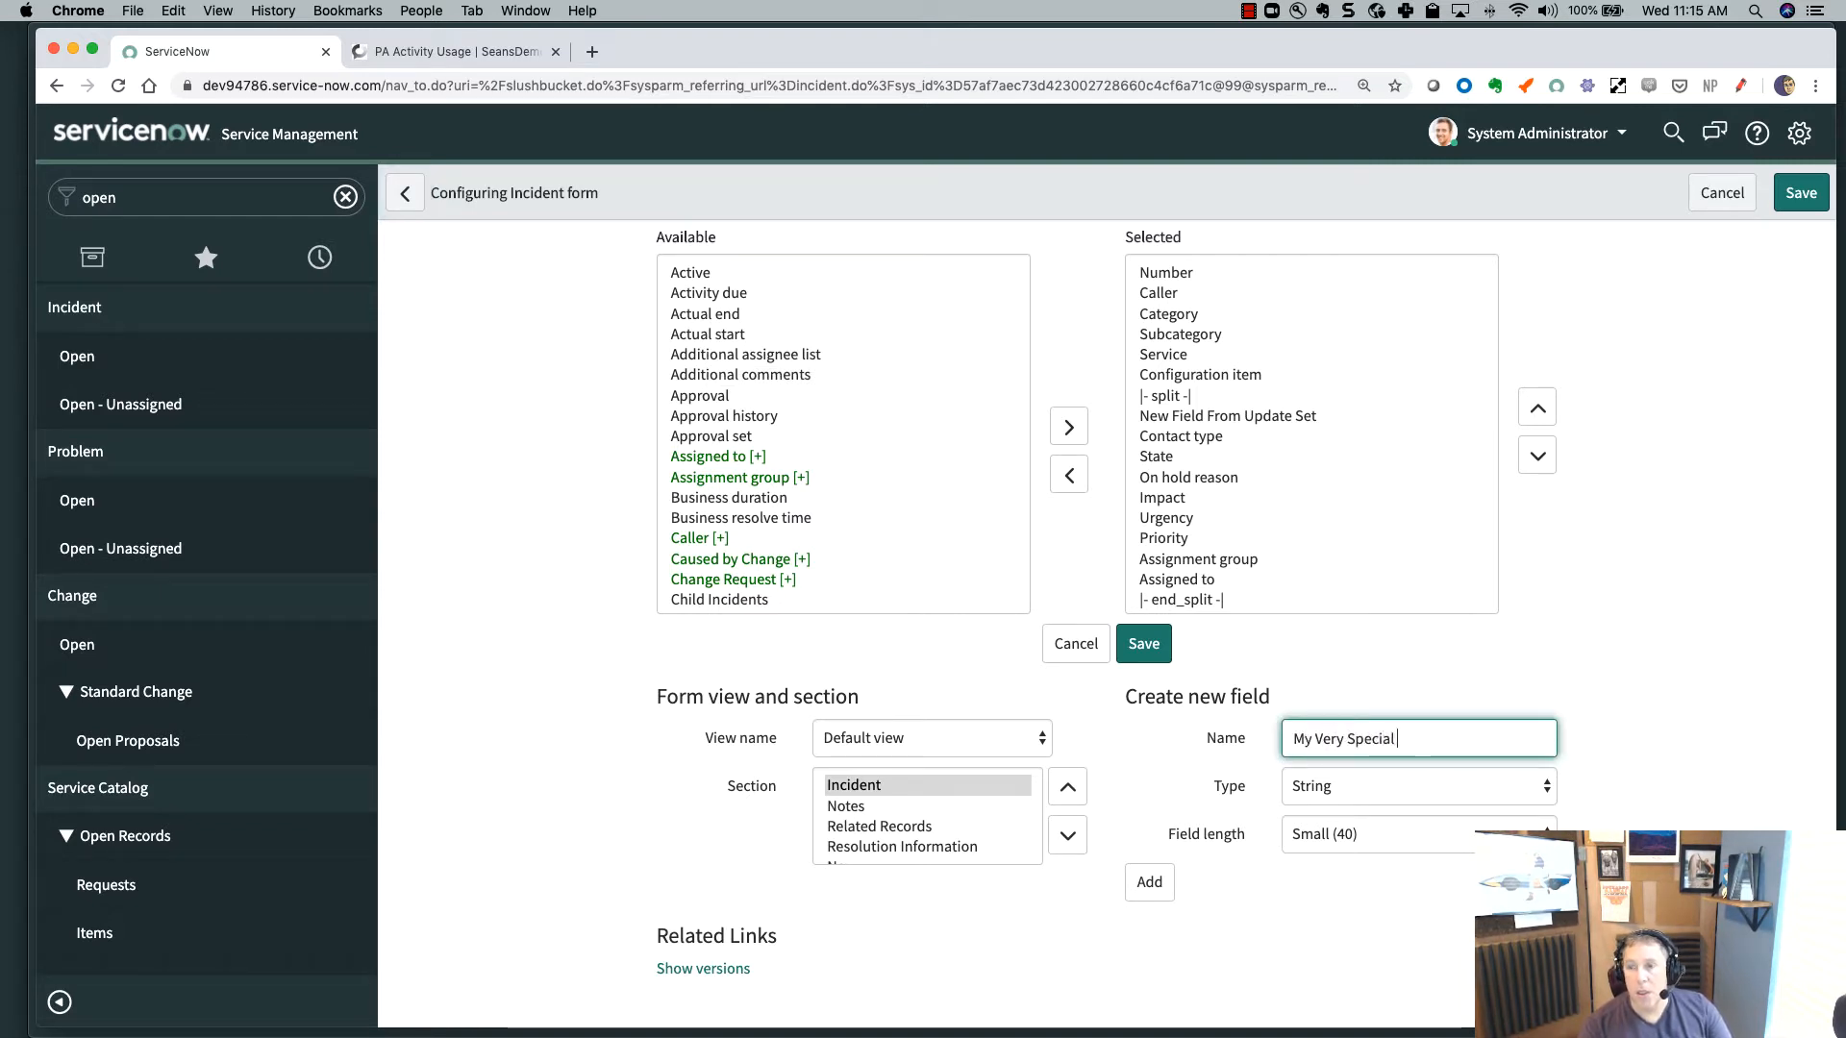
{"action": "type", "text": "Field"}
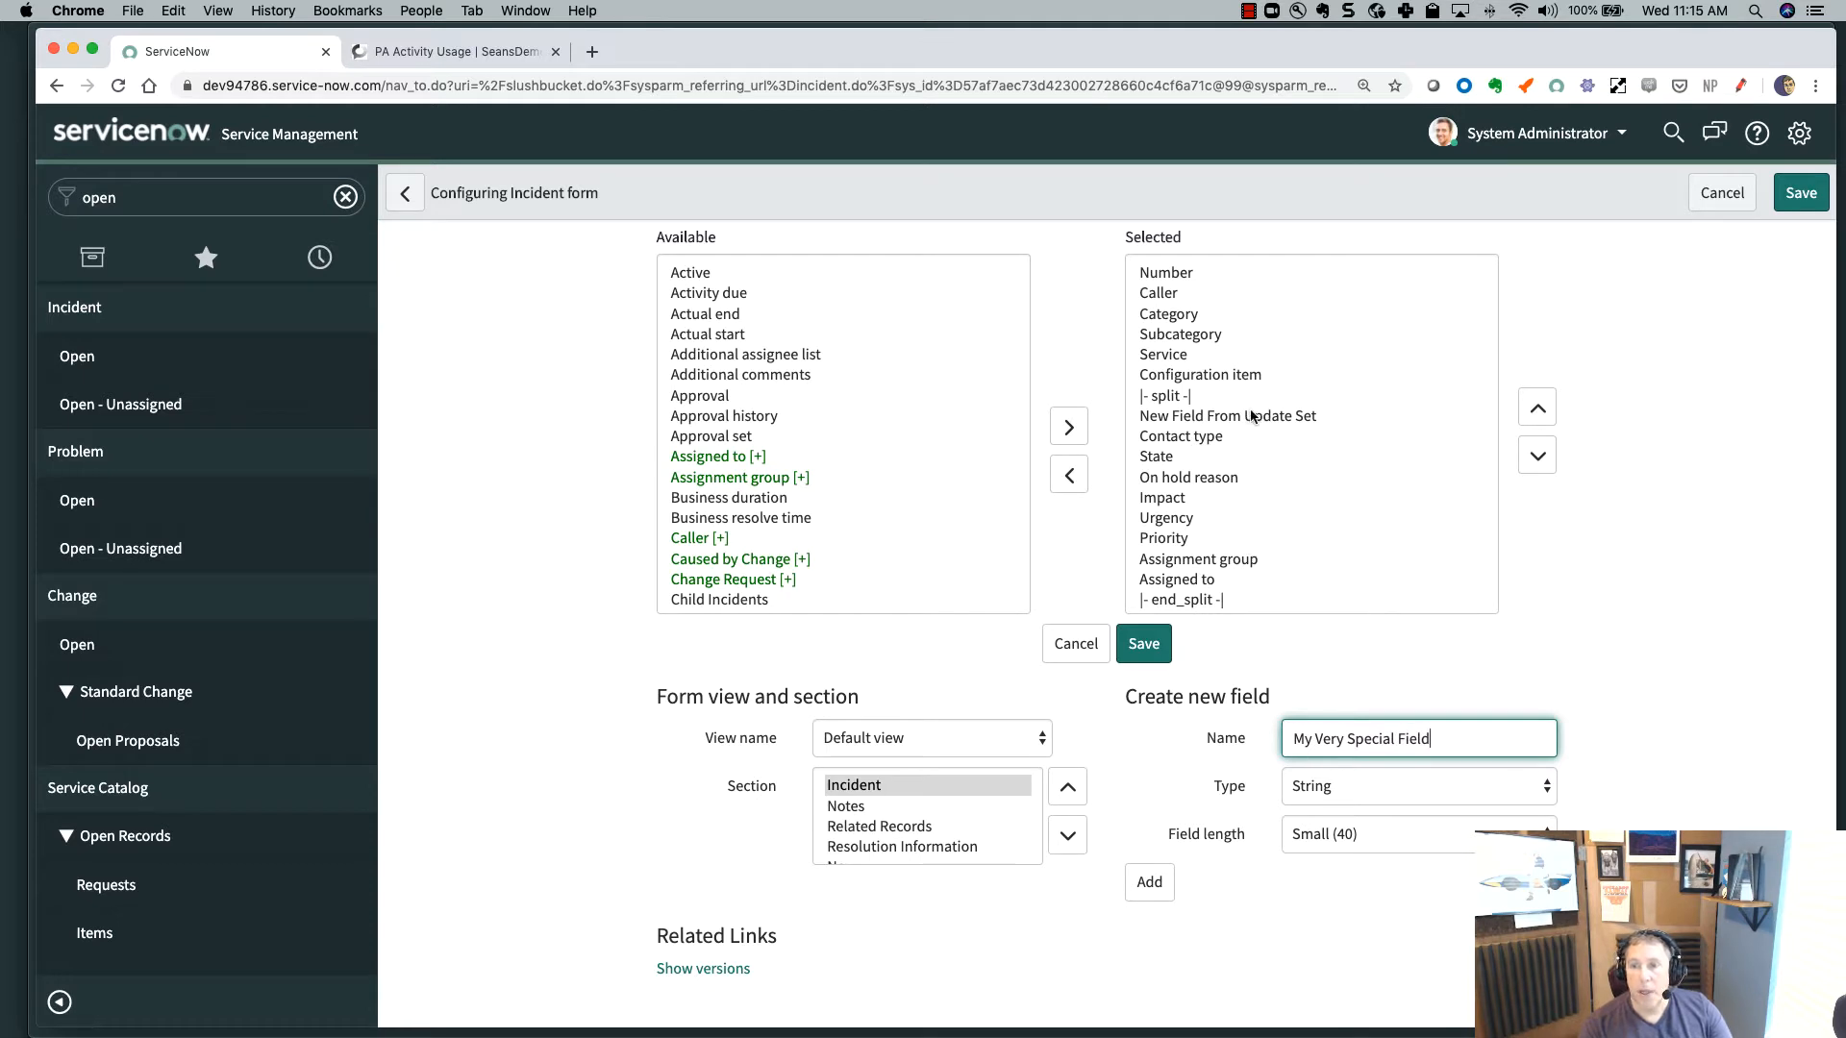
- Remove New Field From Update Set from the selected fields and add My Very Special Field as a Small (40) string field
{"action": "left_click", "coordinate": [1222, 421]}
{"action": "left_click", "coordinate": [1063, 481]}
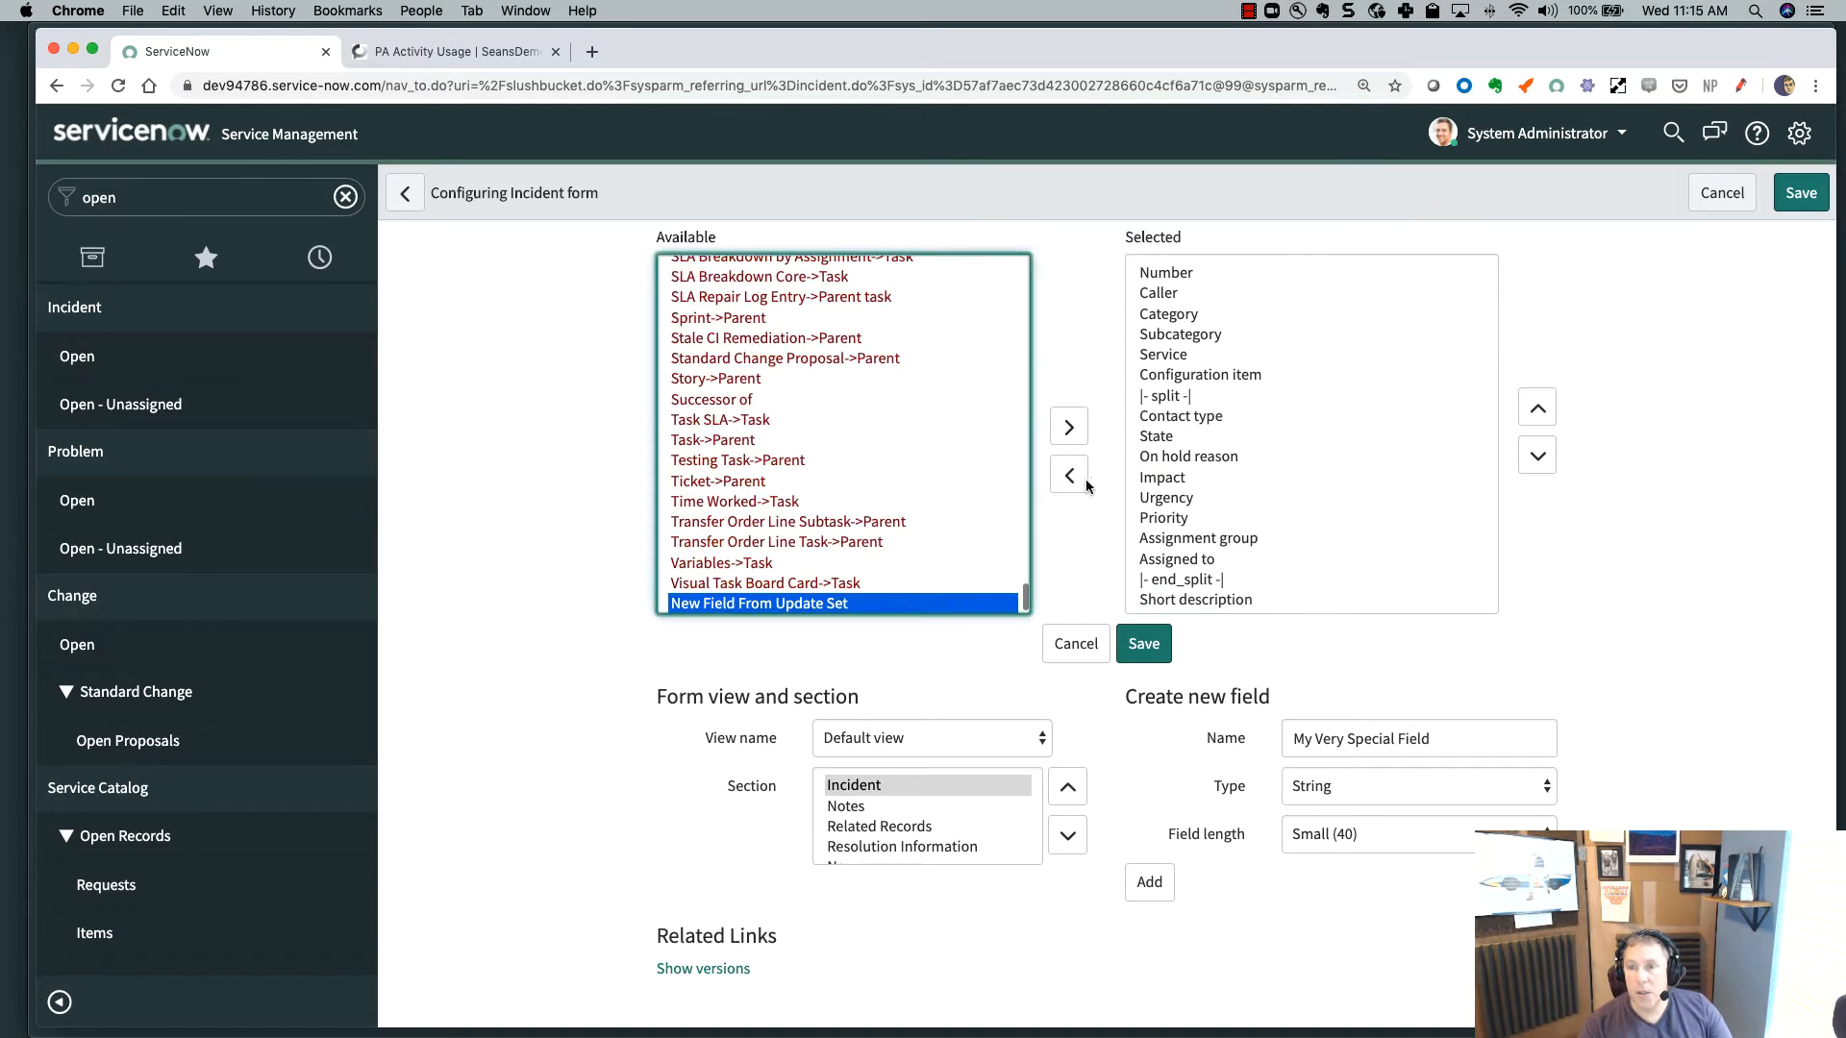
{"action": "left_click", "coordinate": [1346, 748]}
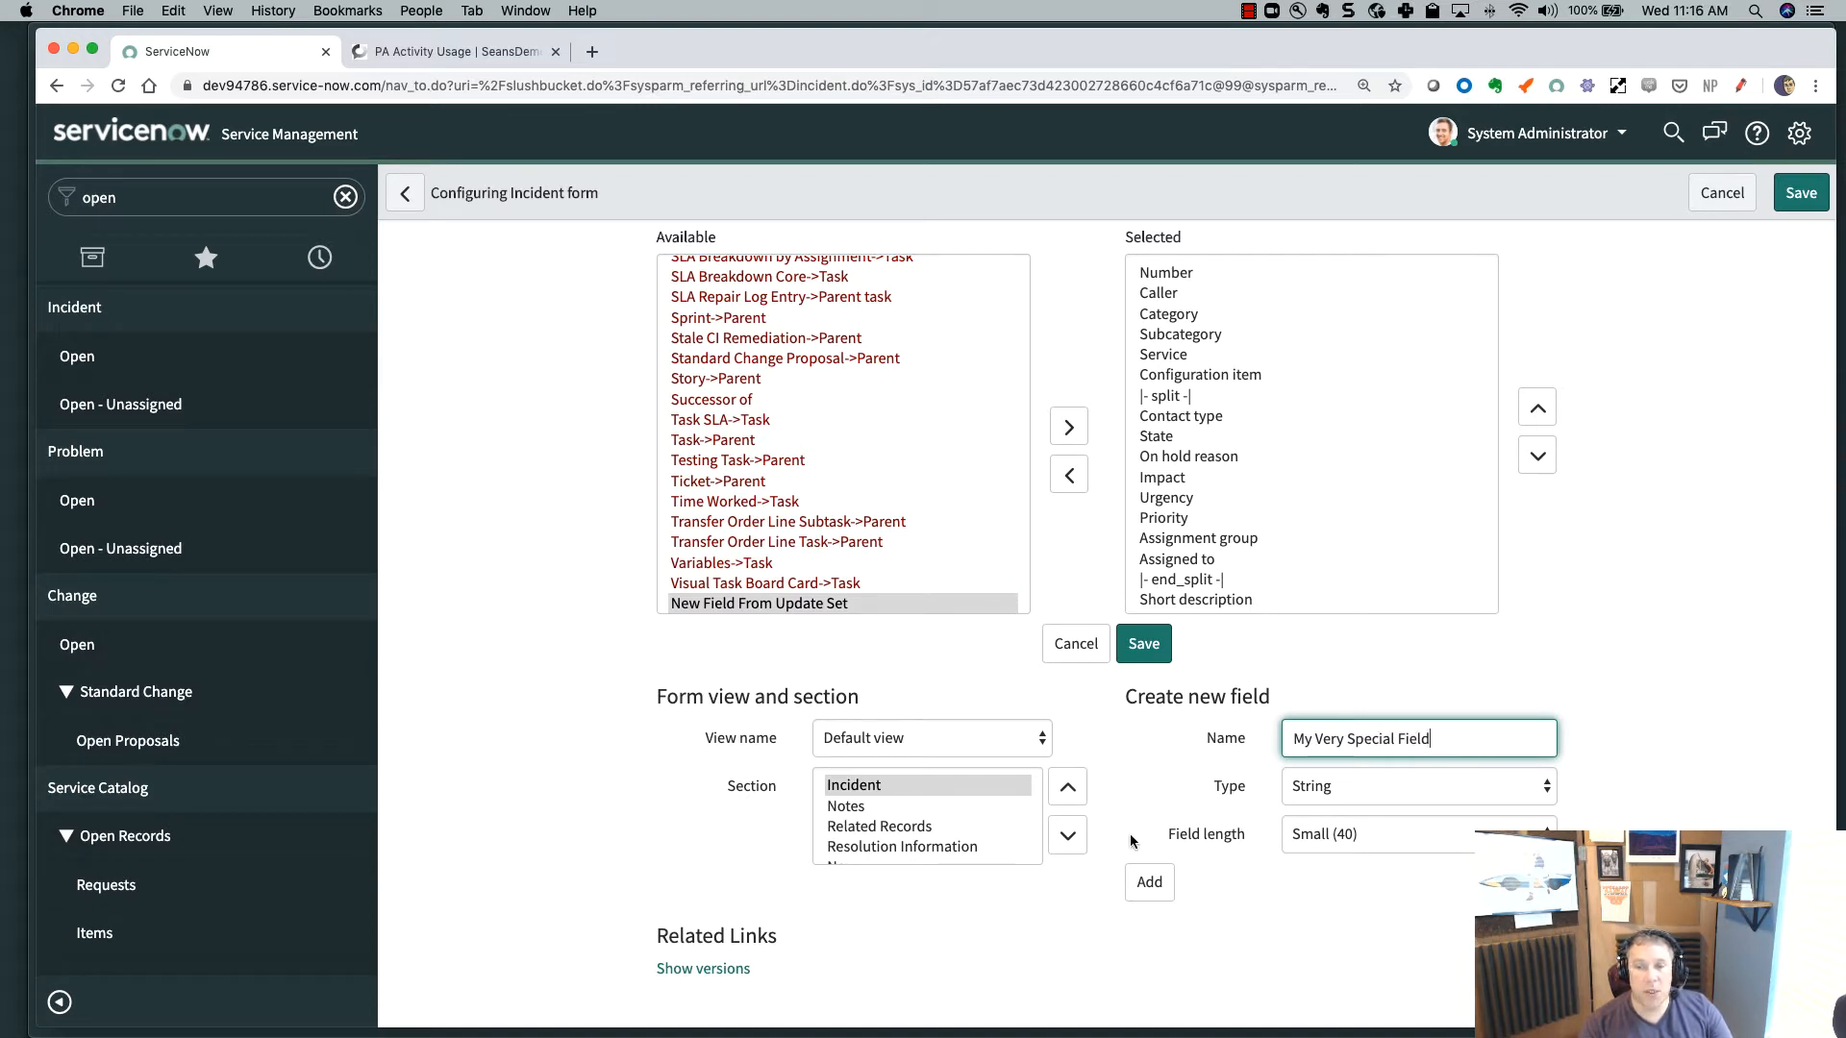
{"action": "left_click", "coordinate": [1153, 882]}
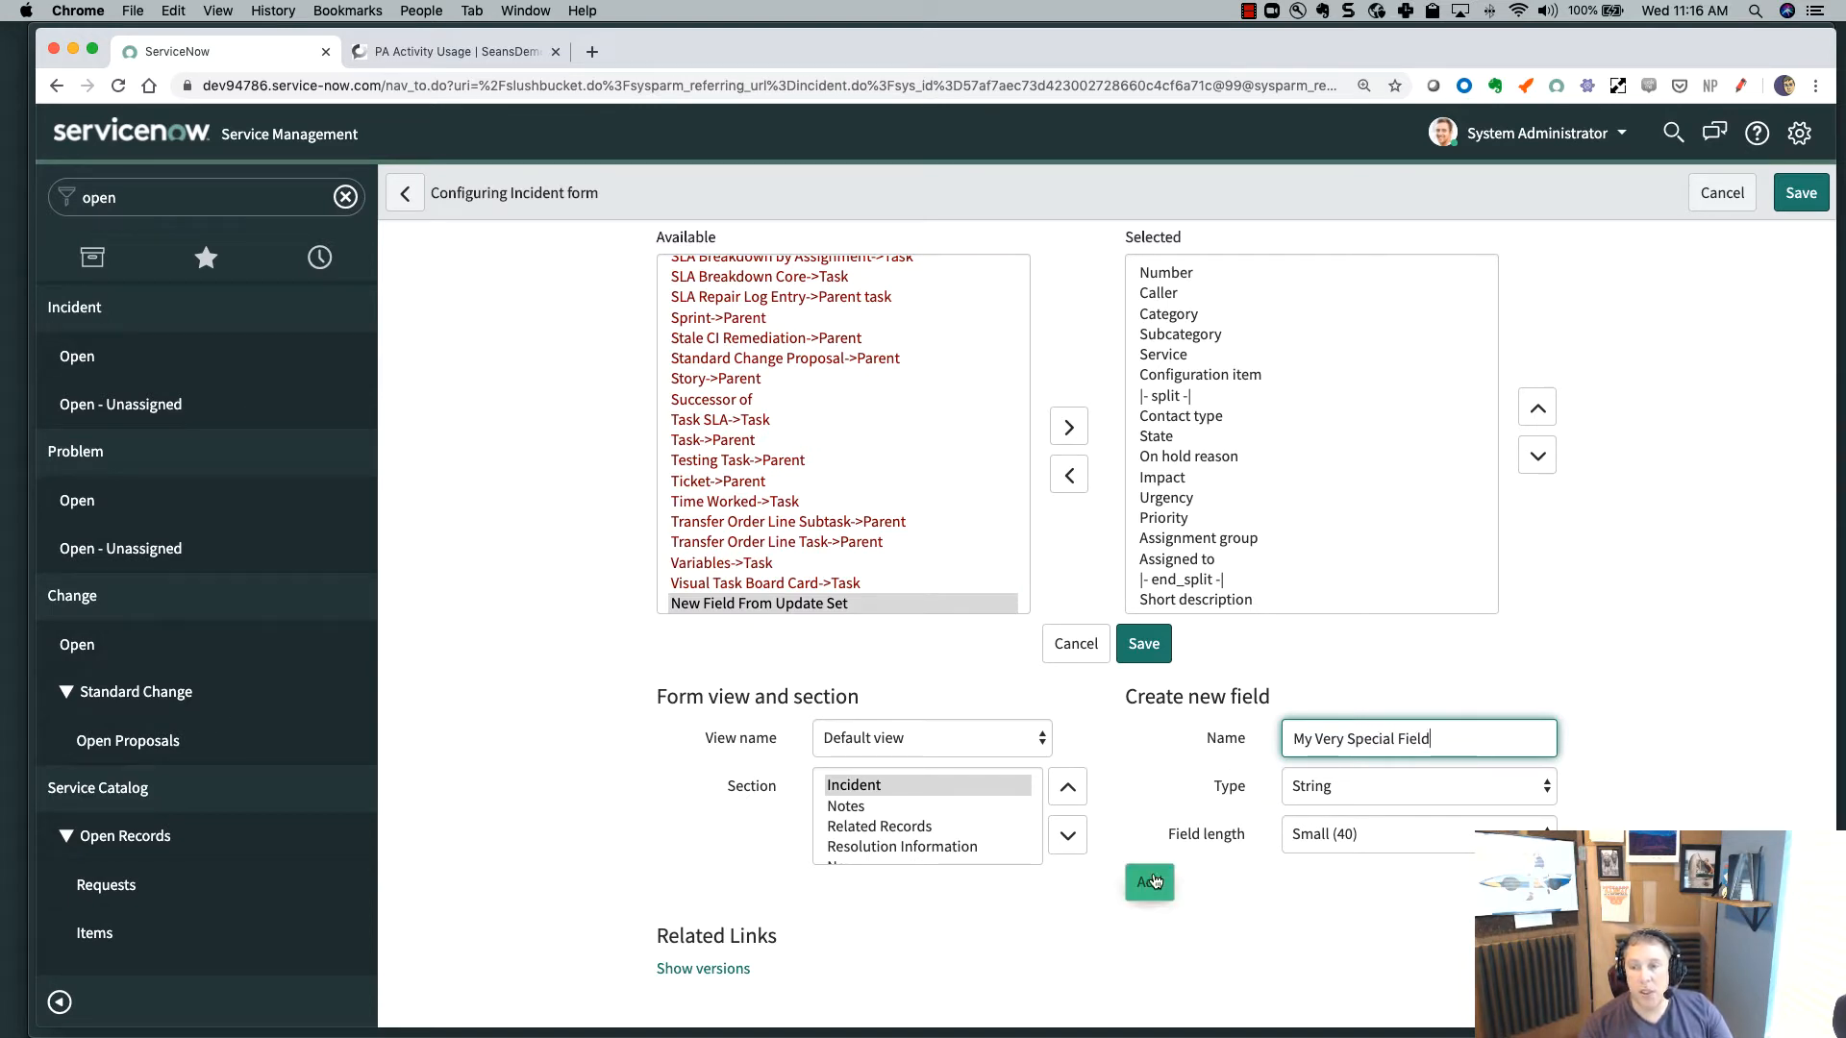
- Place My Very Special Field directly after the split marker in the selected fields and save the form layout
{"action": "scroll", "coordinate": [1274, 561], "scroll_direction": "down", "scroll_amount": 3}
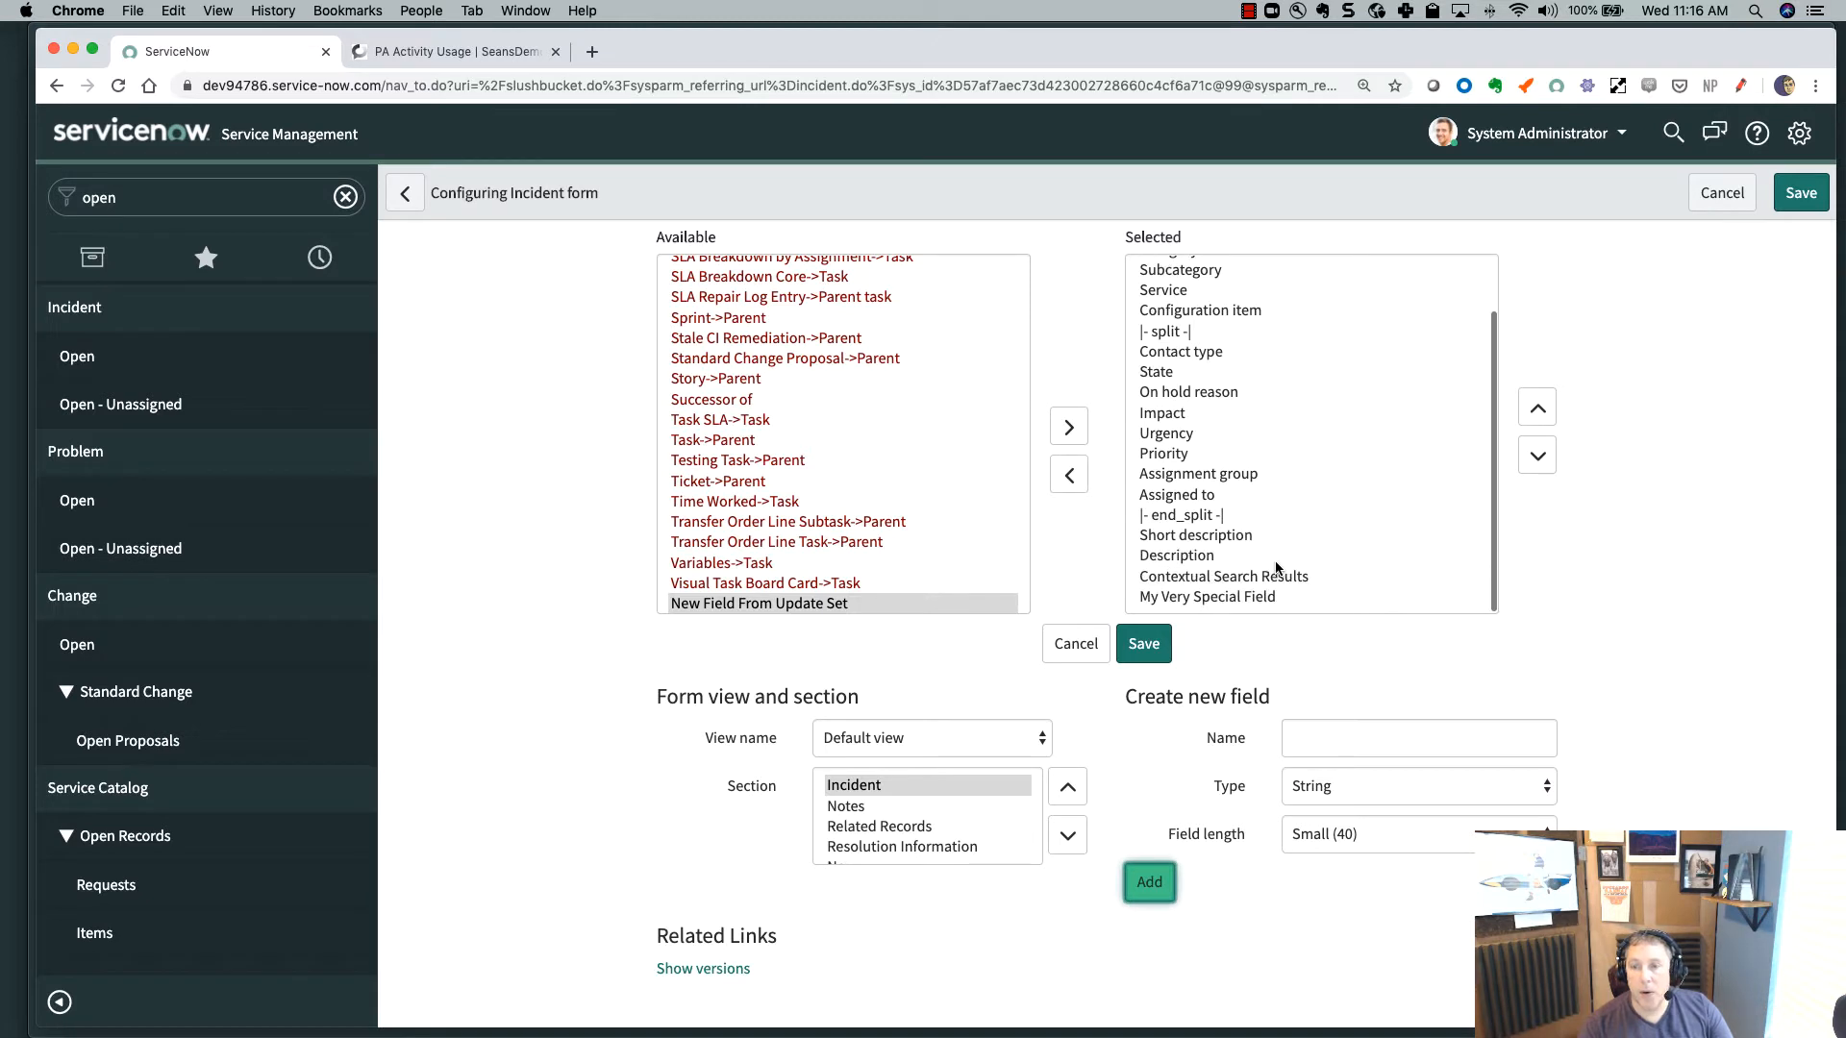
{"action": "left_click", "coordinate": [1236, 596]}
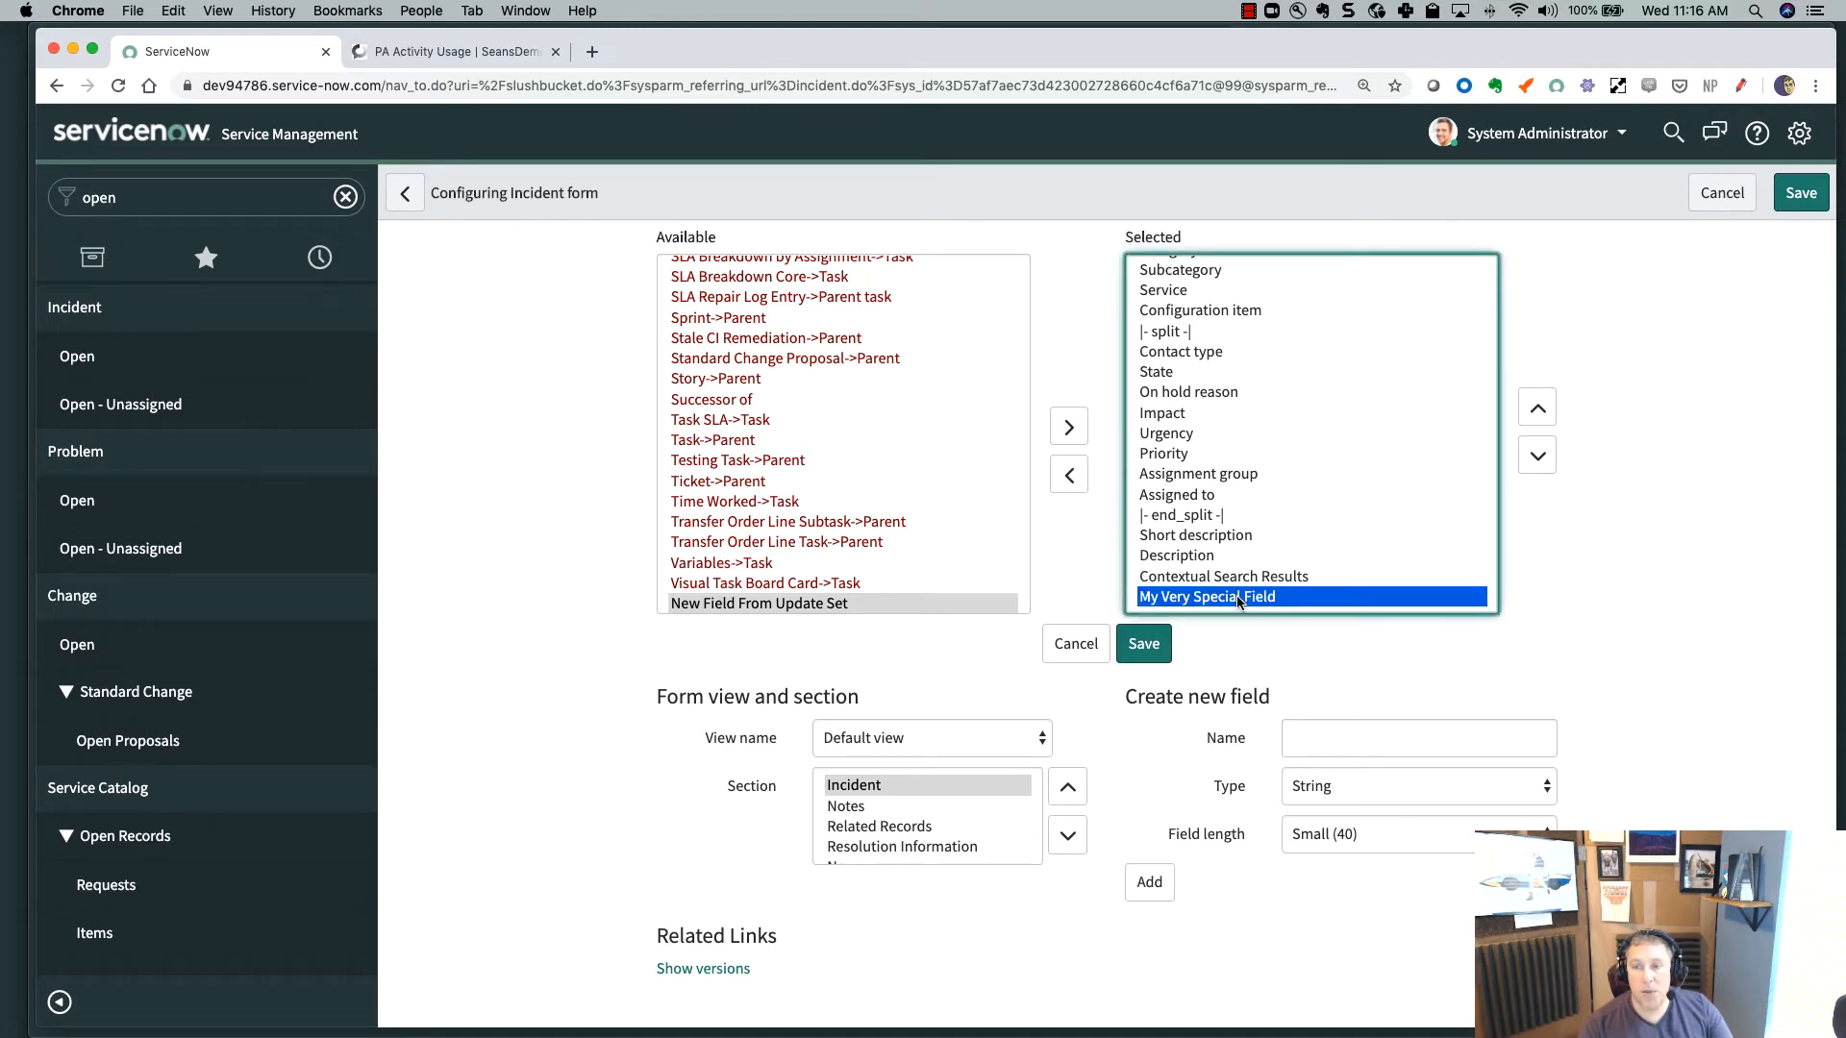
{"action": "left_click", "coordinate": [1537, 409]}
{"action": "left_click", "coordinate": [1538, 408]}
{"action": "left_click", "coordinate": [1537, 408]}
{"action": "left_click", "coordinate": [1538, 408]}
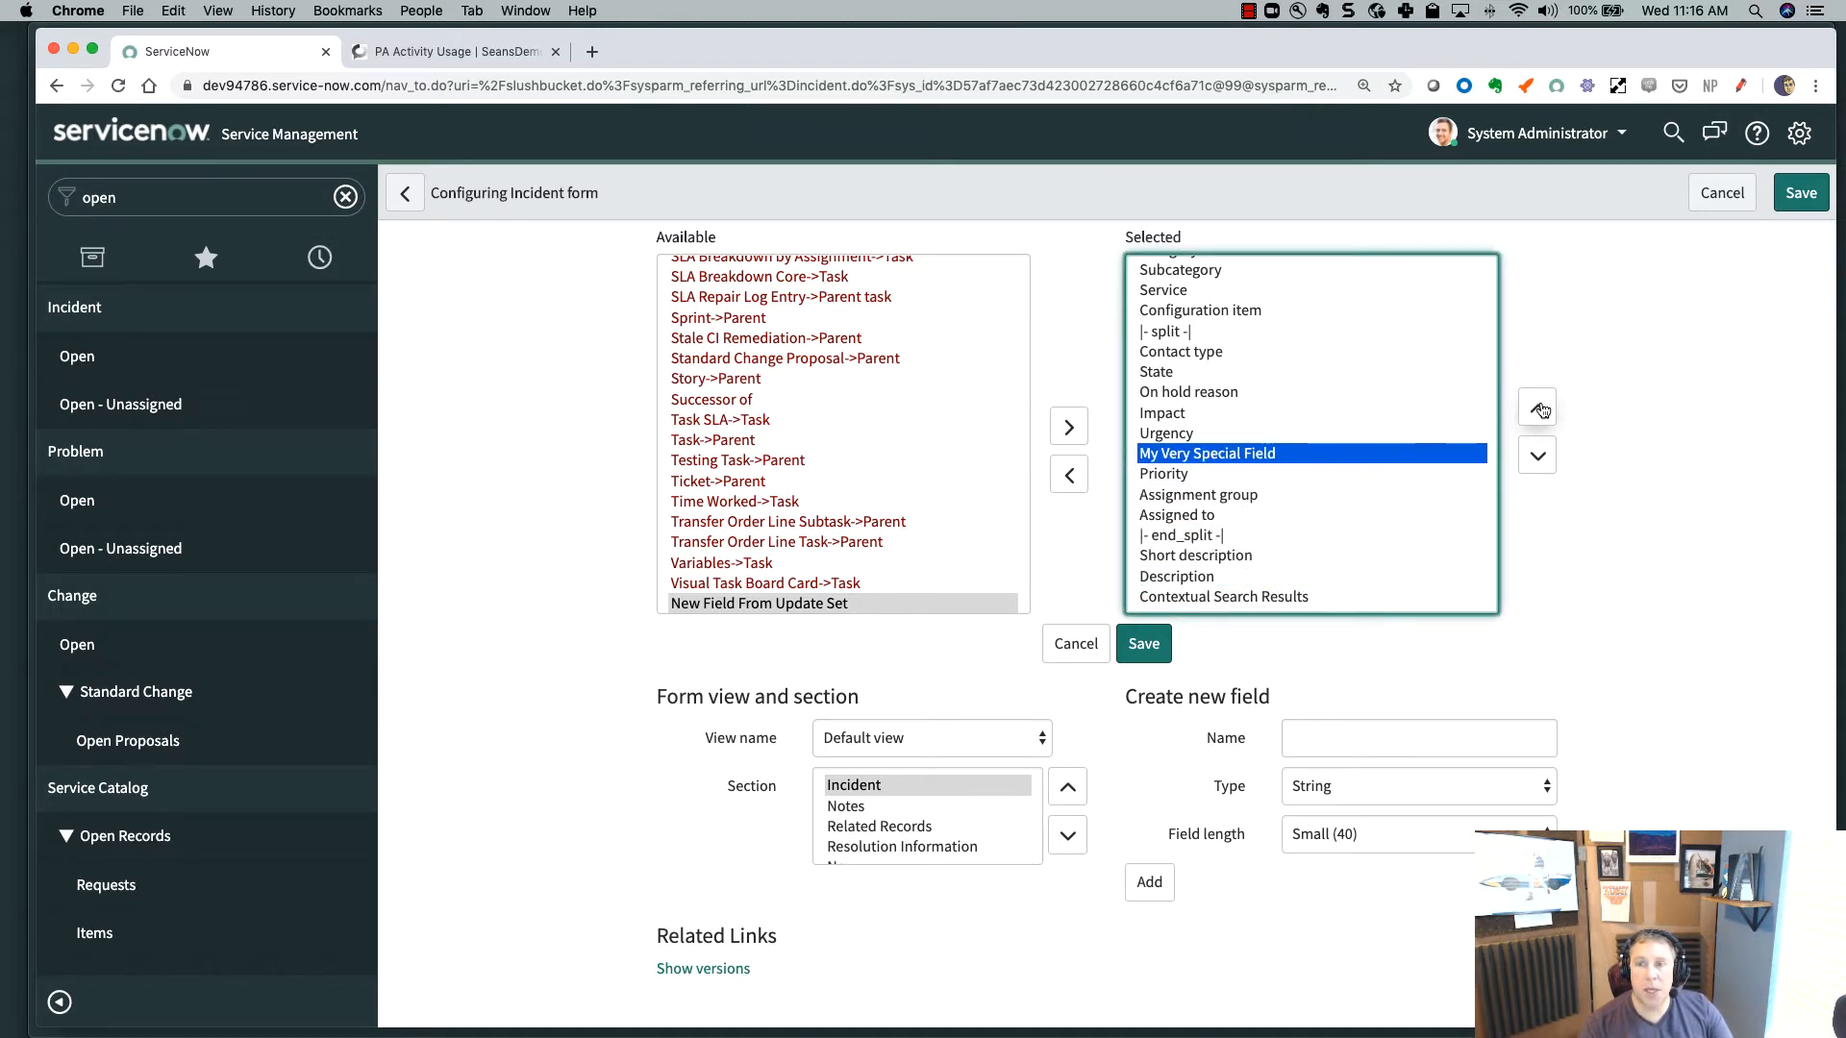
{"action": "left_click", "coordinate": [1538, 408]}
{"action": "left_click", "coordinate": [1538, 409]}
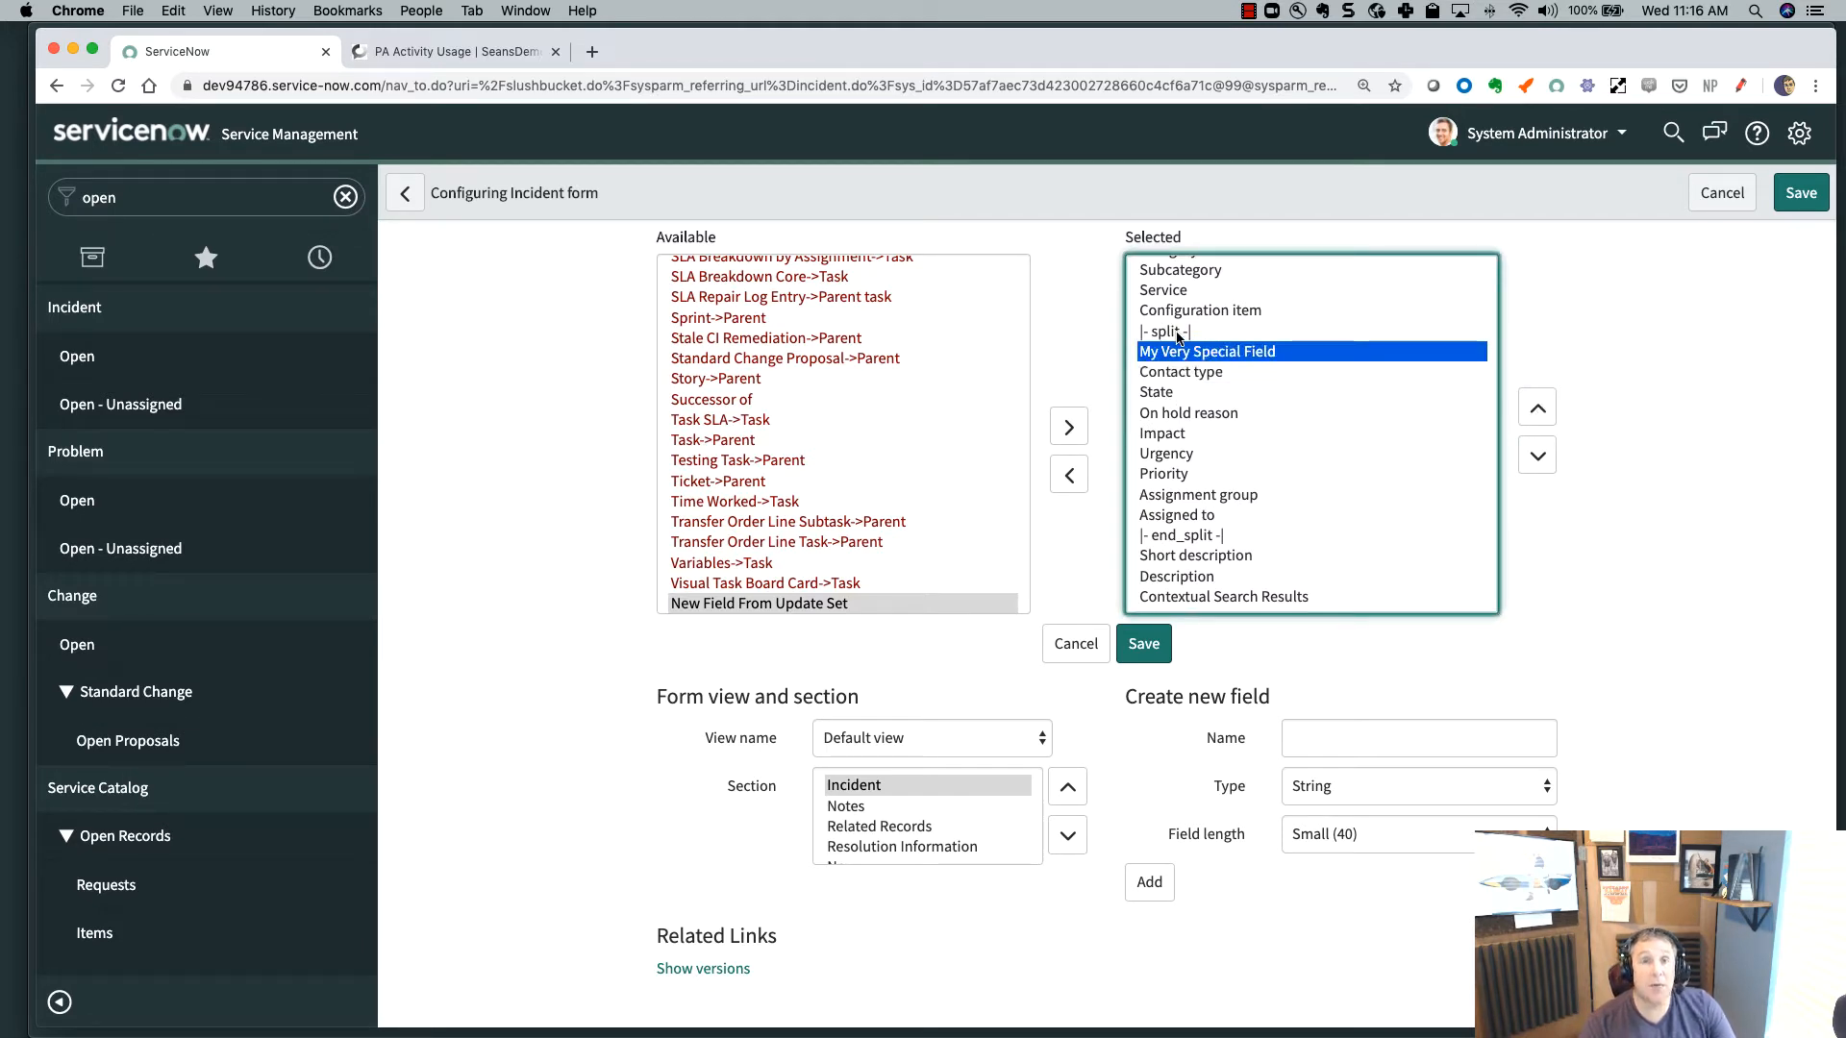
{"action": "left_click", "coordinate": [1151, 644]}
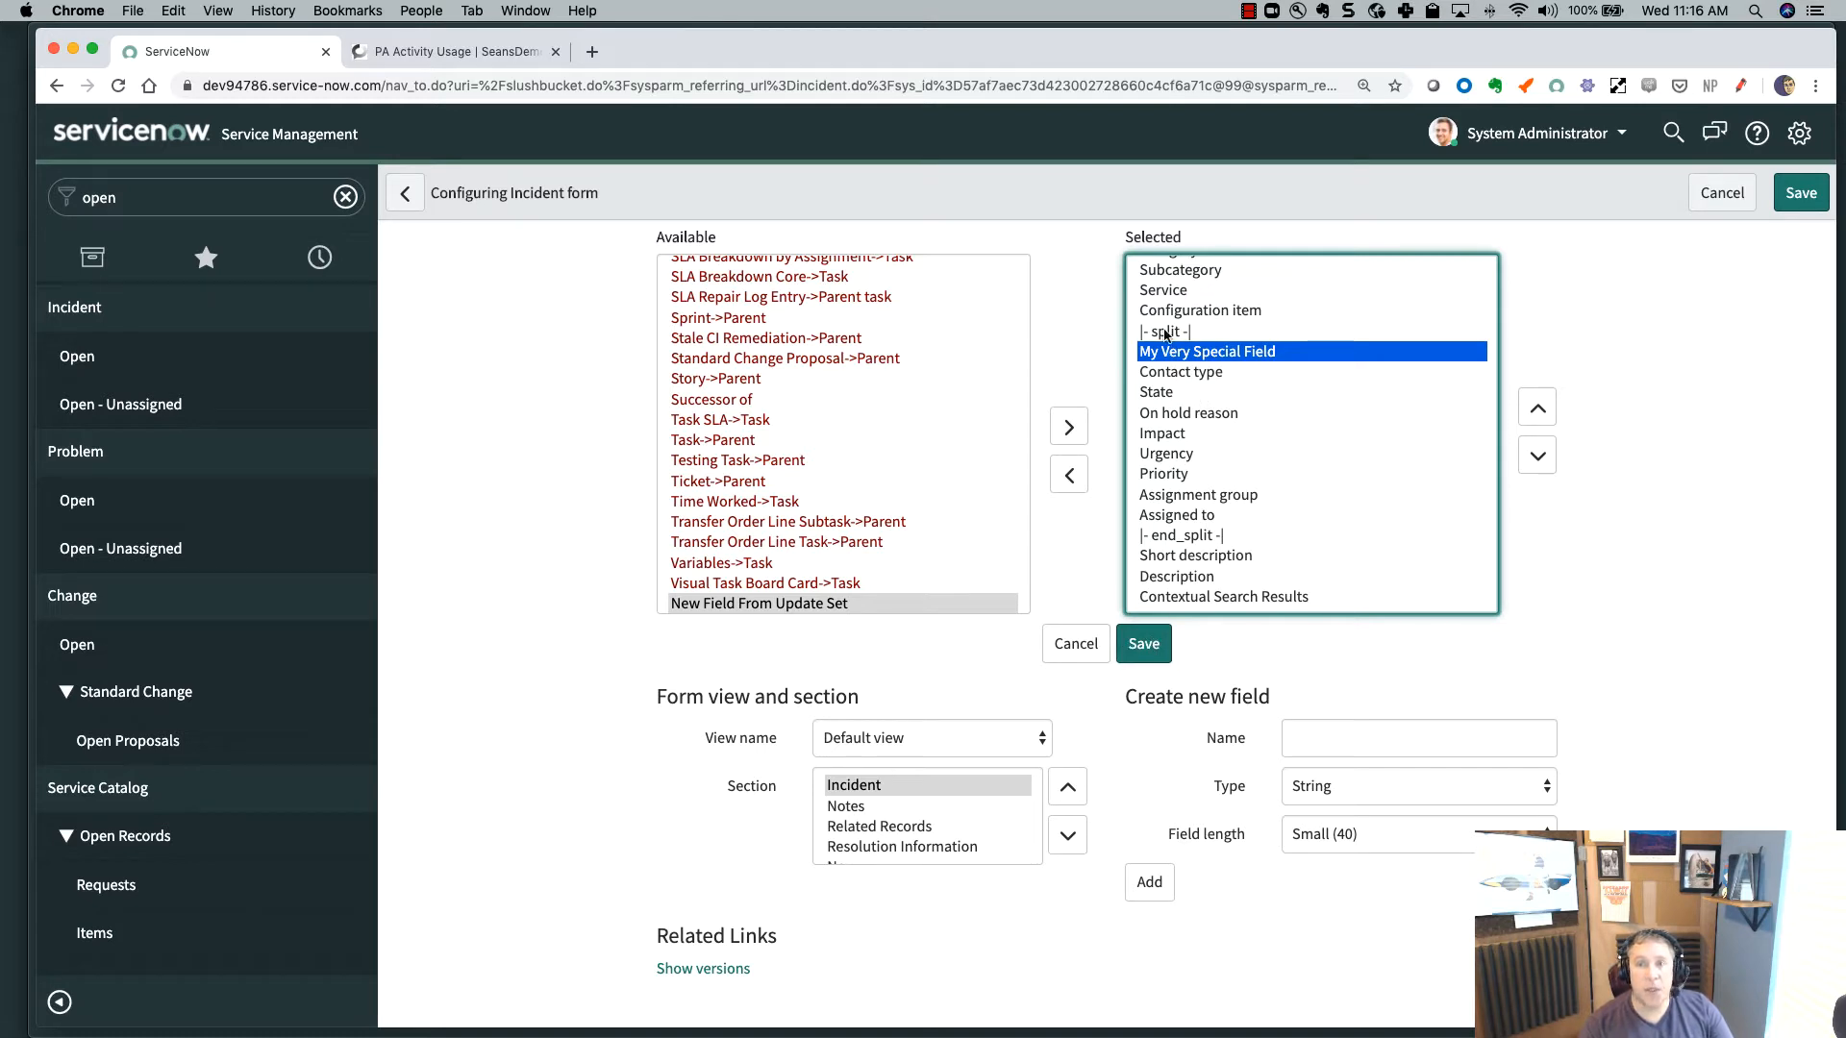
{"action": "left_click", "coordinate": [1146, 644]}
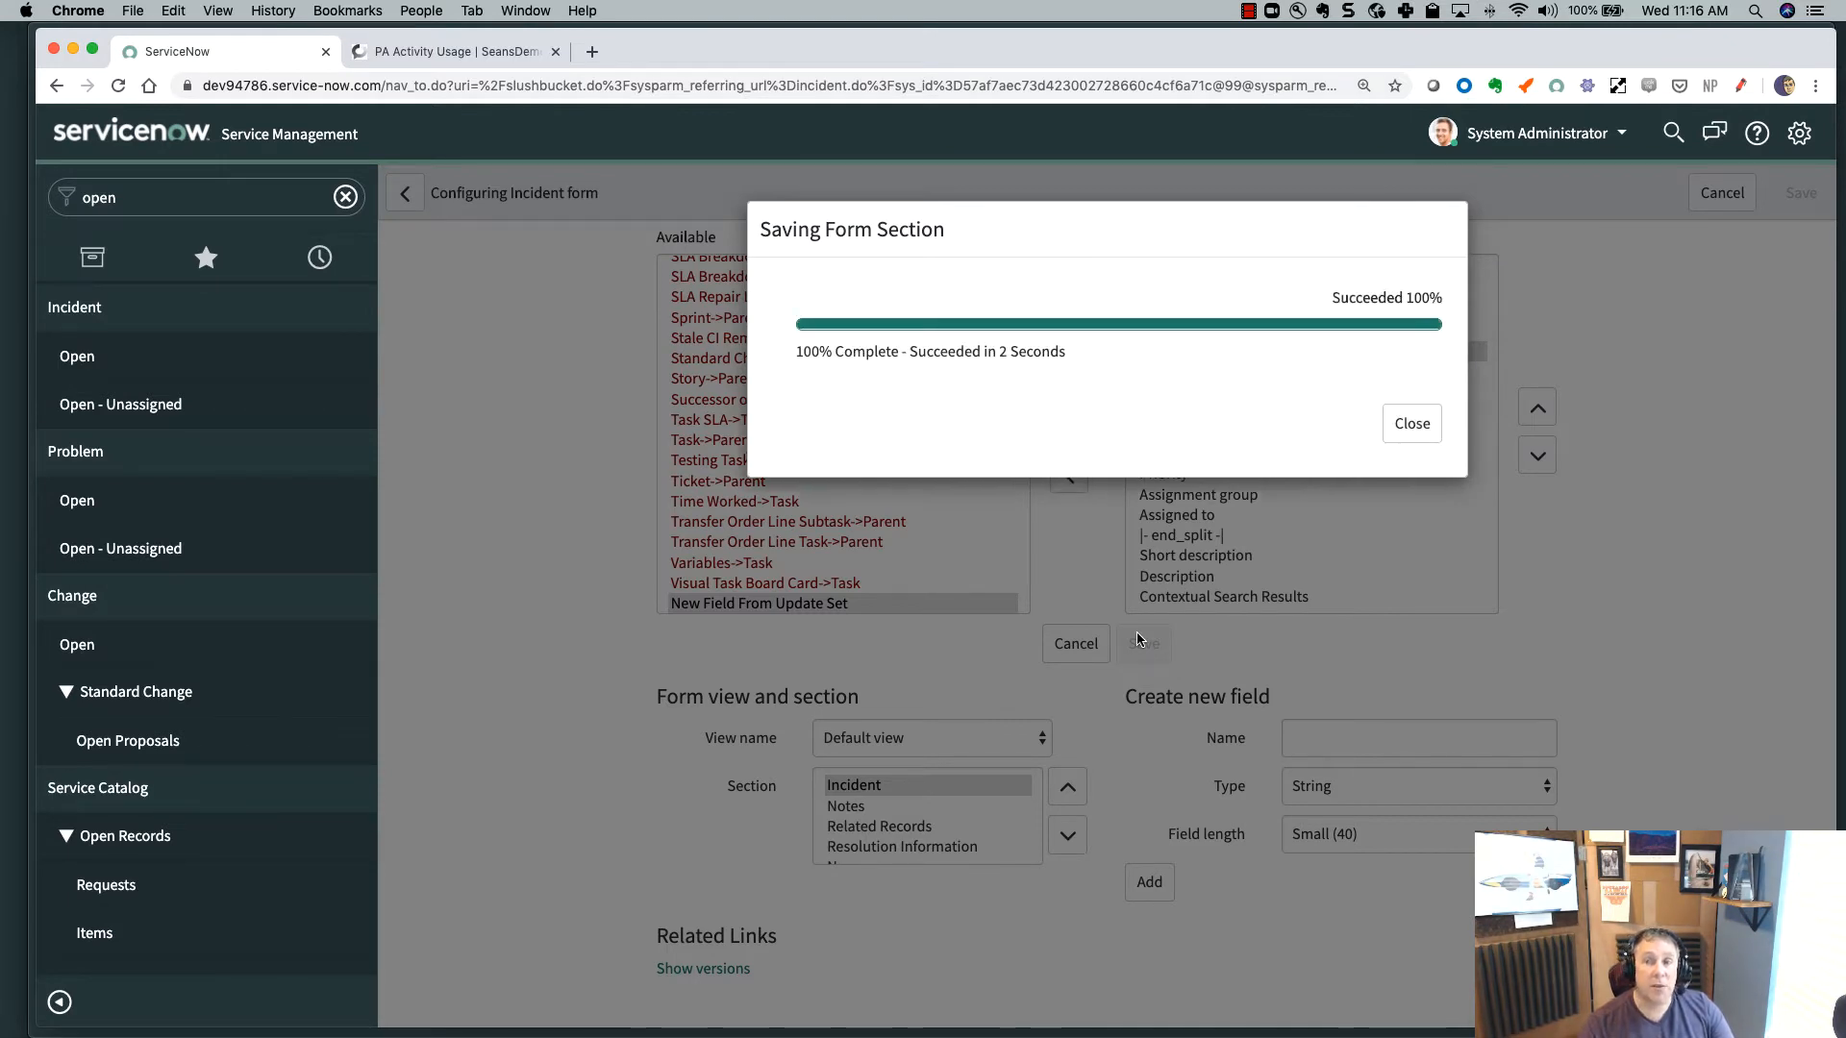
{"action": "left_click", "coordinate": [1411, 429]}
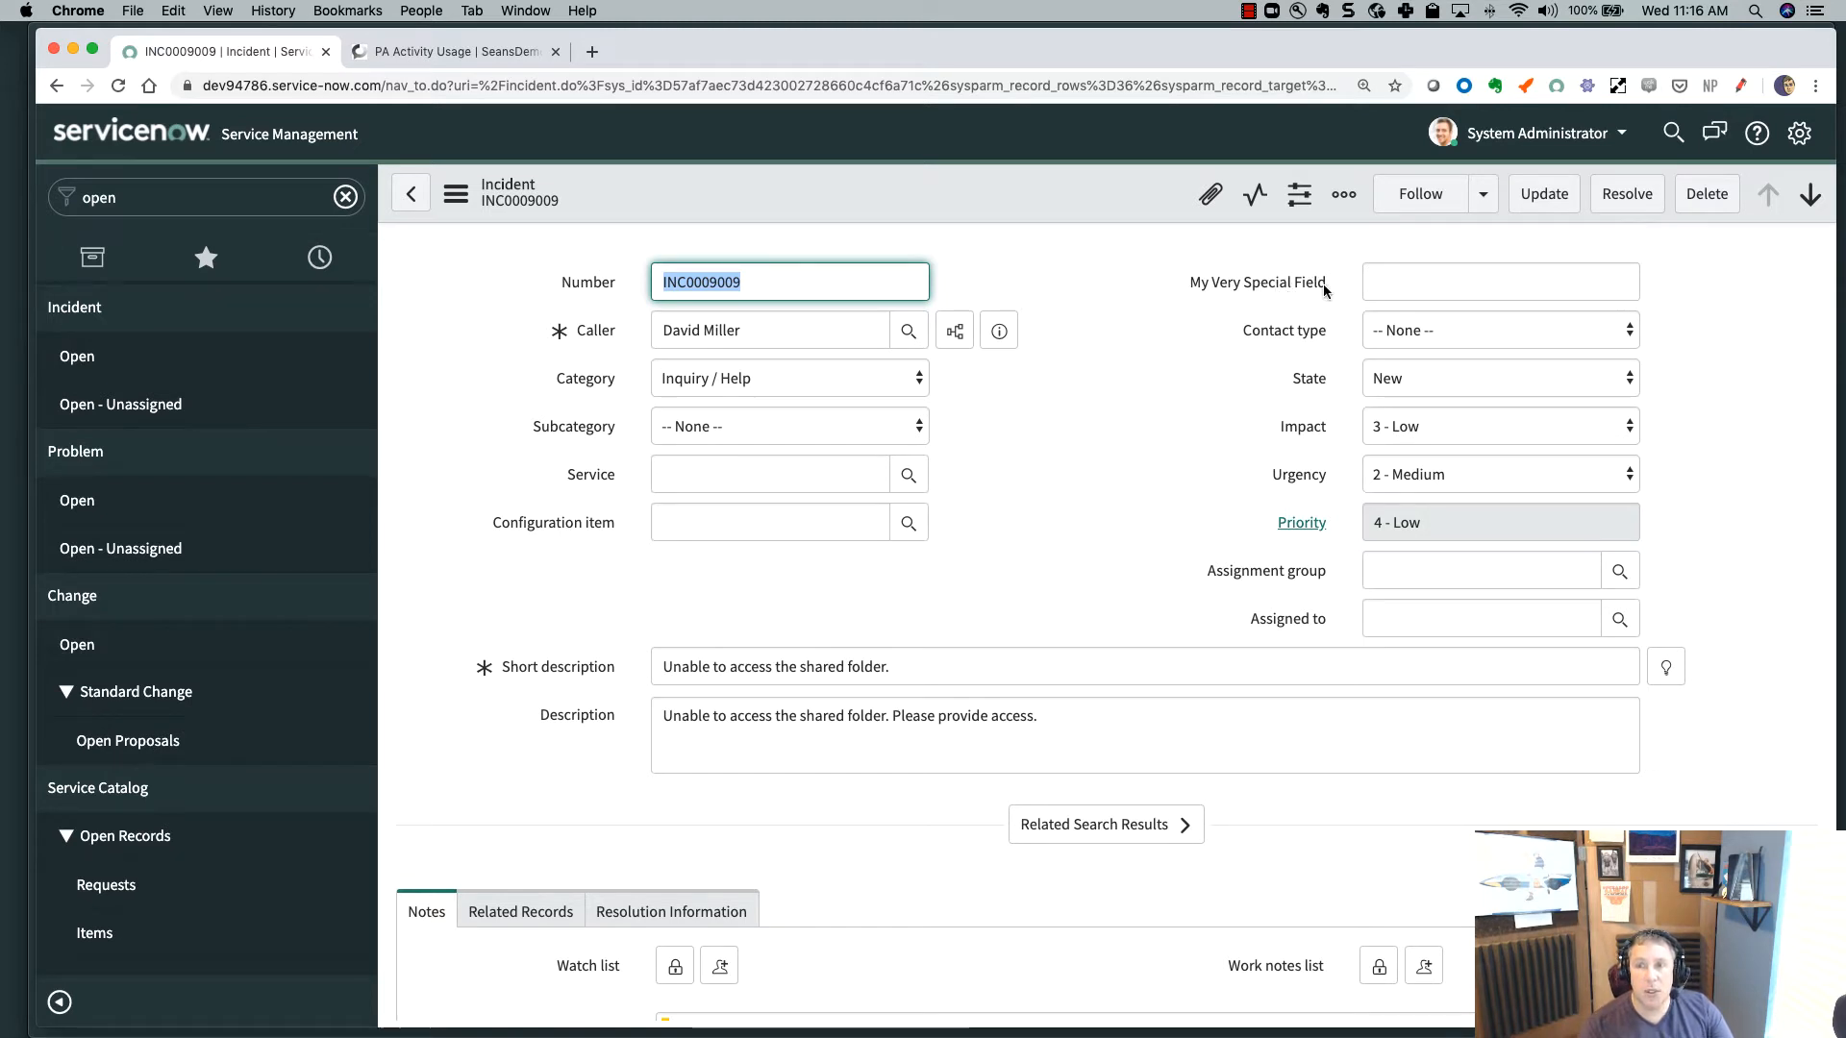
- Start a new style record for My Very Special Field from the incident form
{"action": "right_click", "coordinate": [1220, 283]}
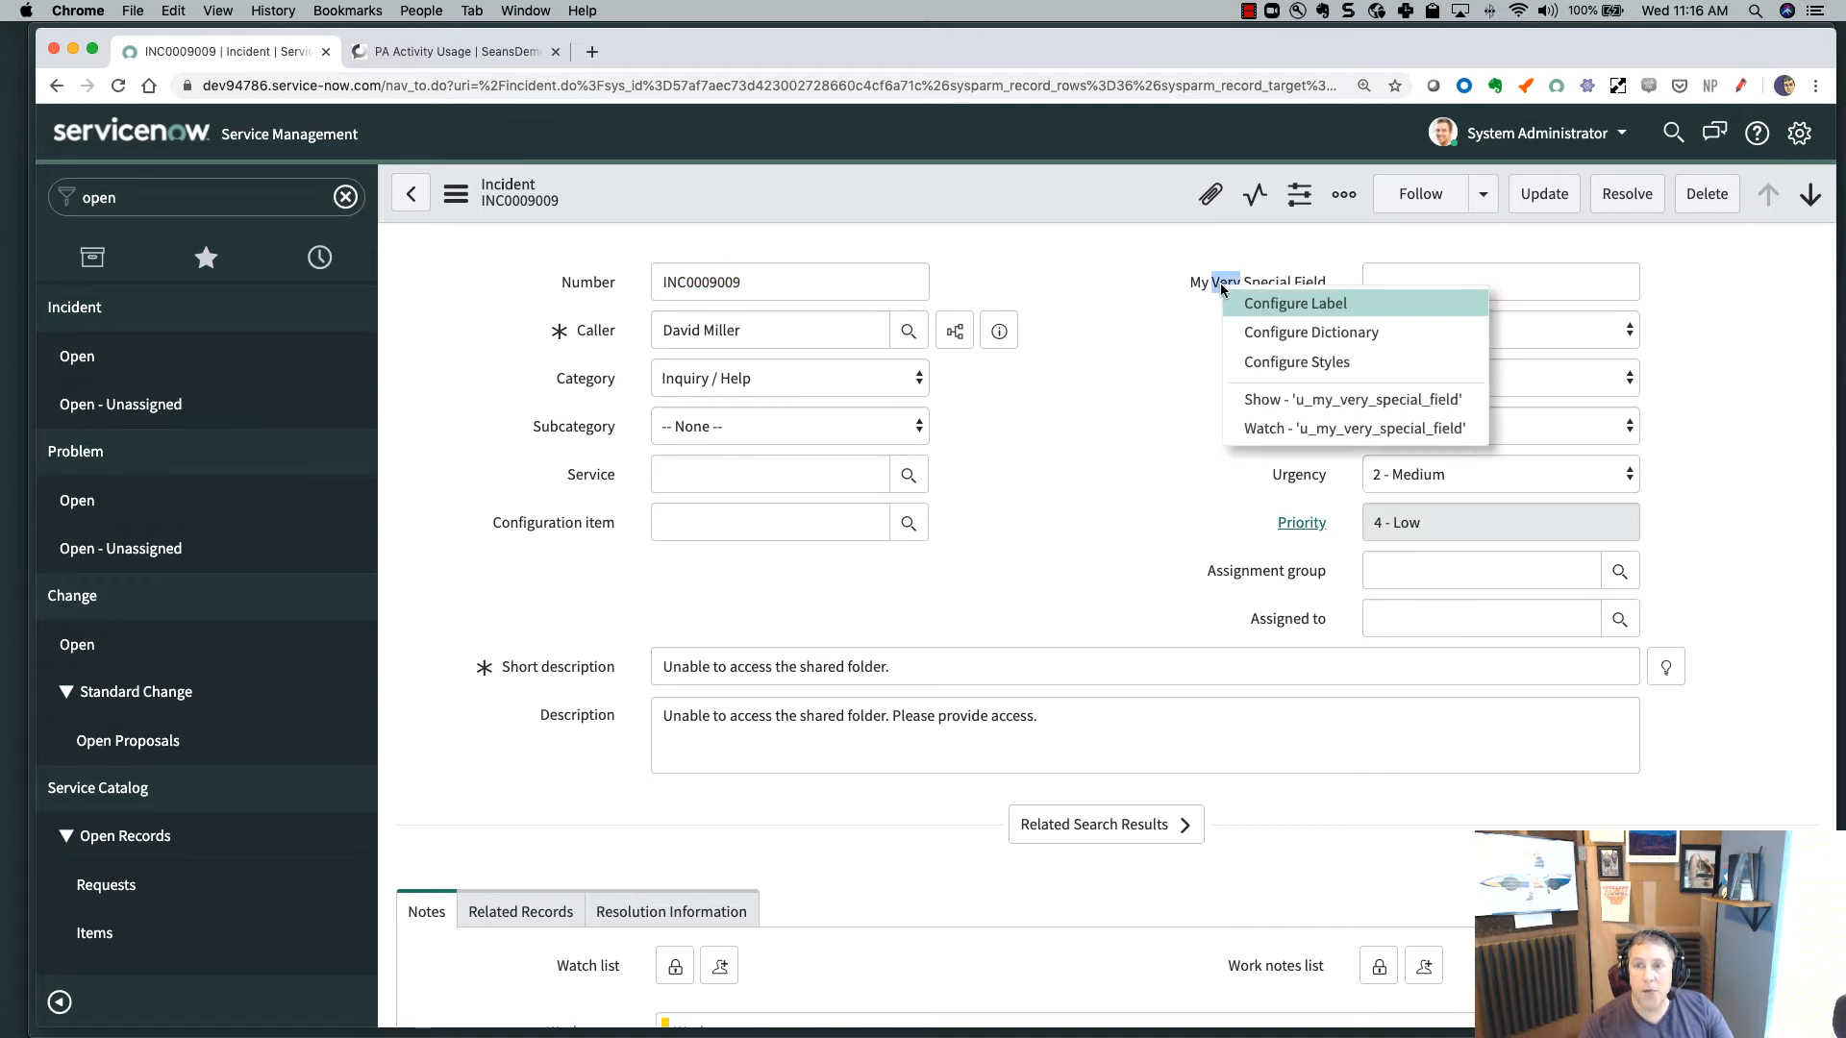
{"action": "left_click", "coordinate": [1303, 361]}
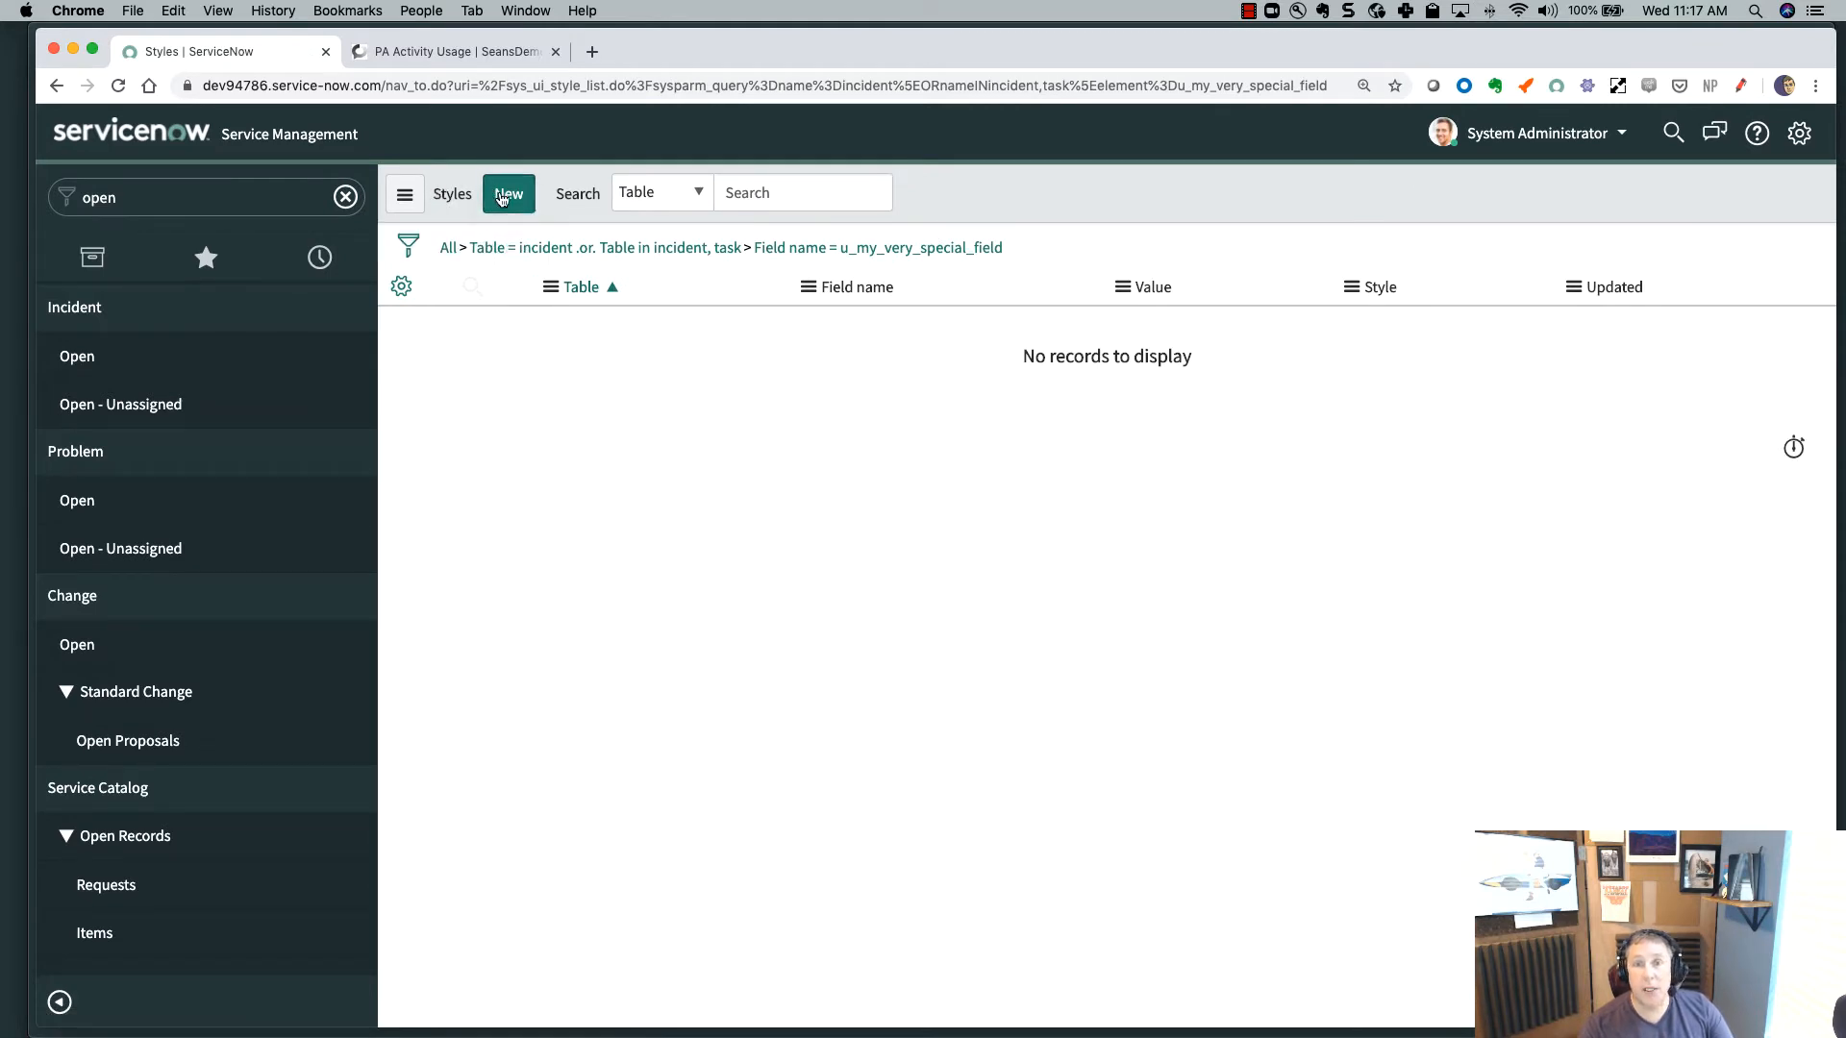
{"action": "left_click", "coordinate": [501, 198]}
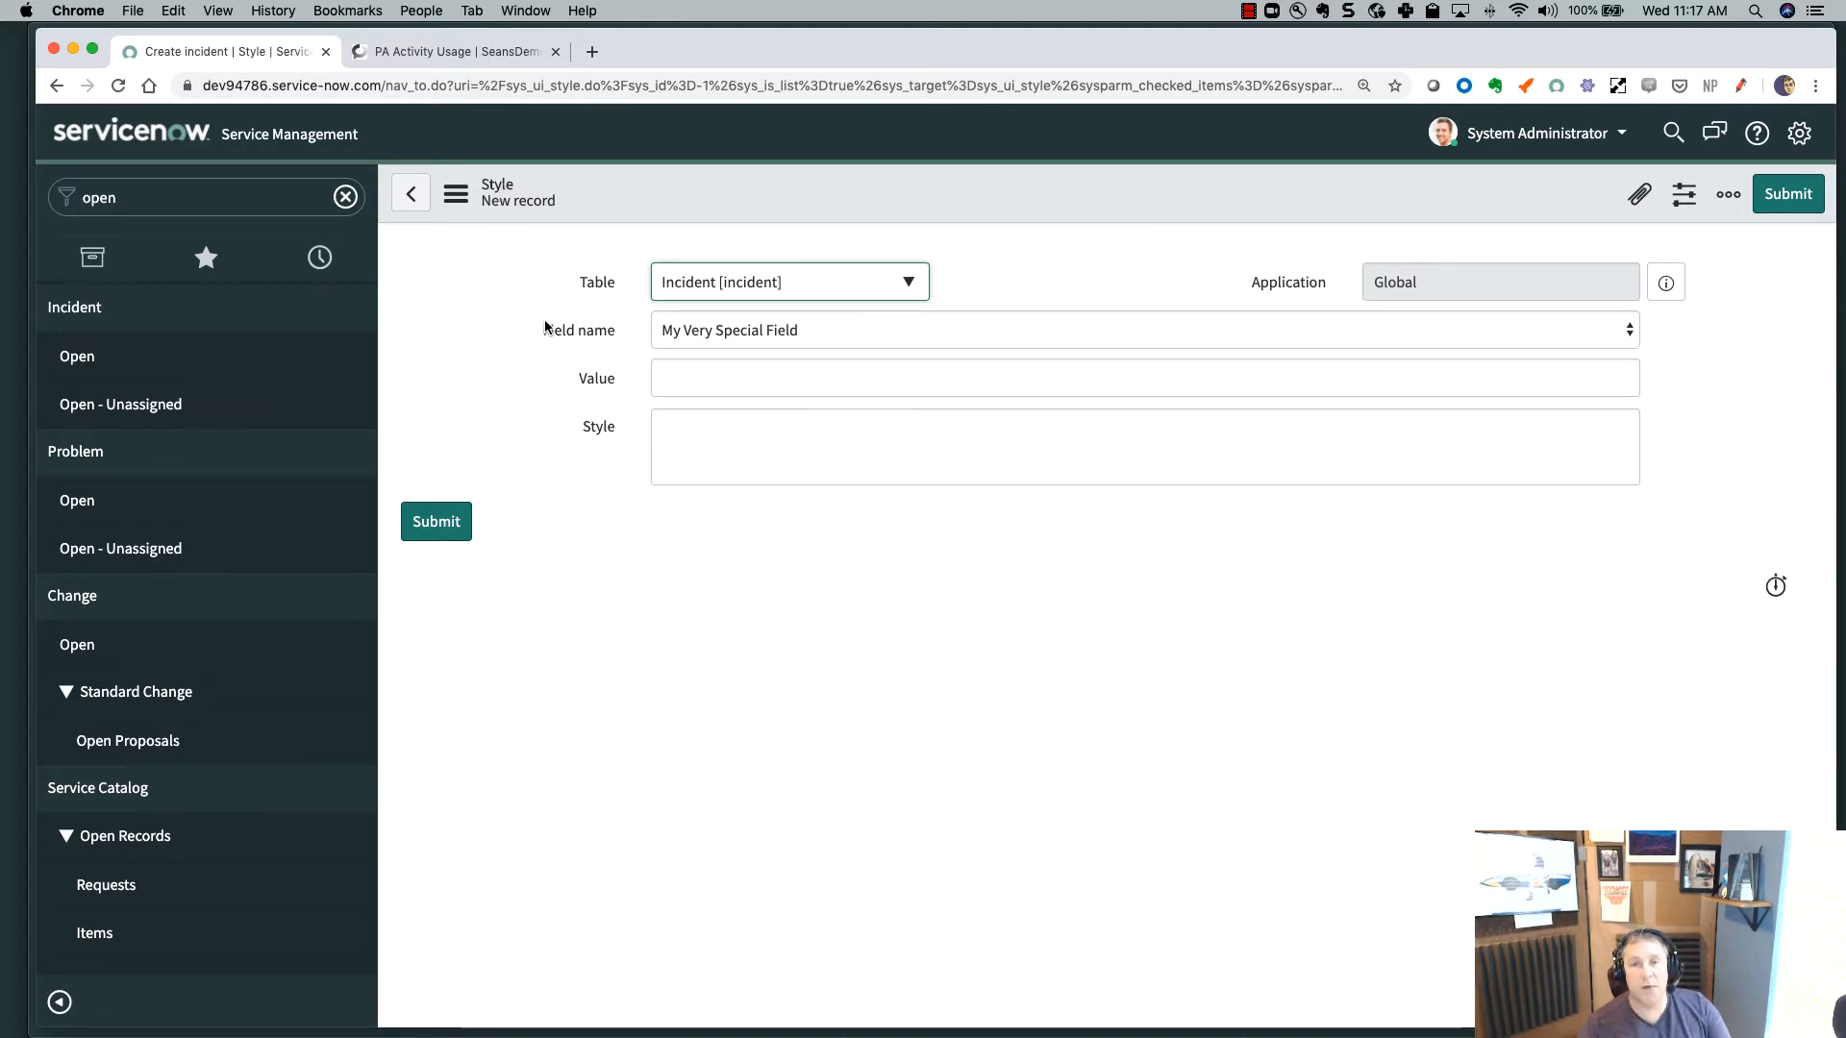
{"action": "left_click", "coordinate": [687, 380]}
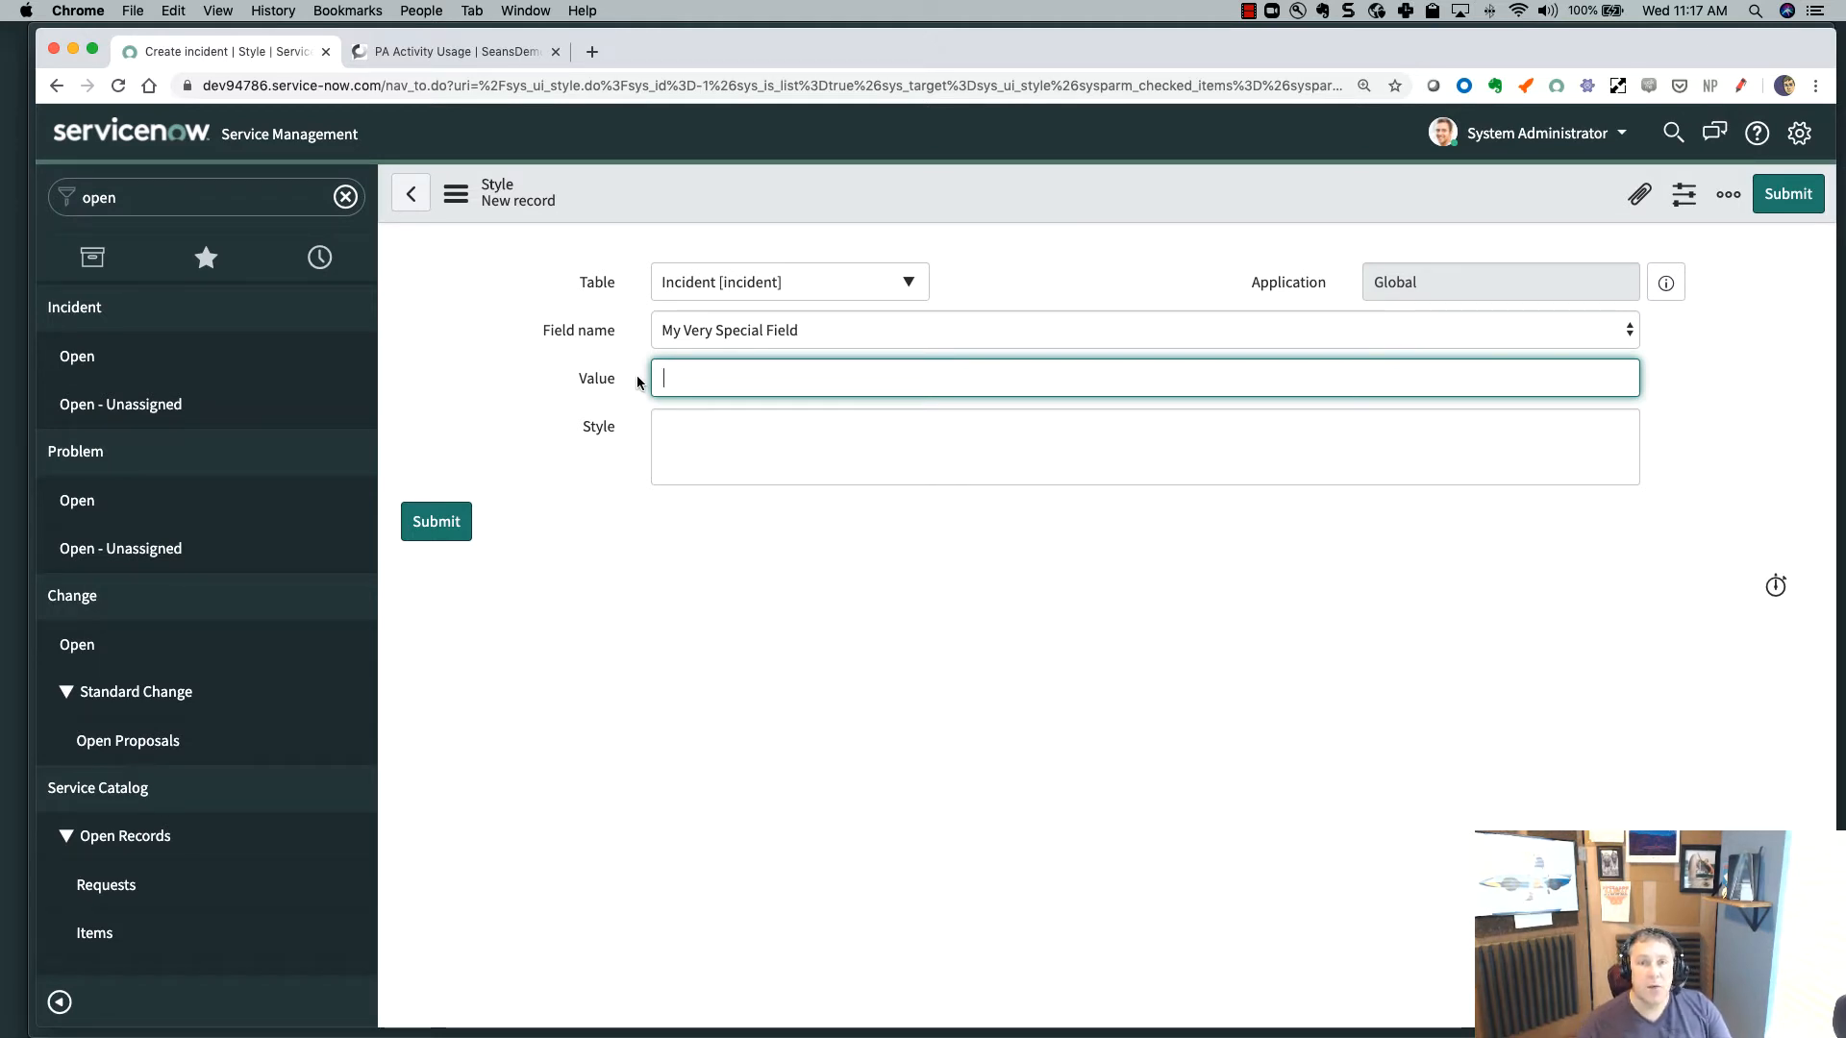
- Set the style to "background-color:blue;", submit the record and go back from the styles list
{"action": "left_click", "coordinate": [677, 426]}
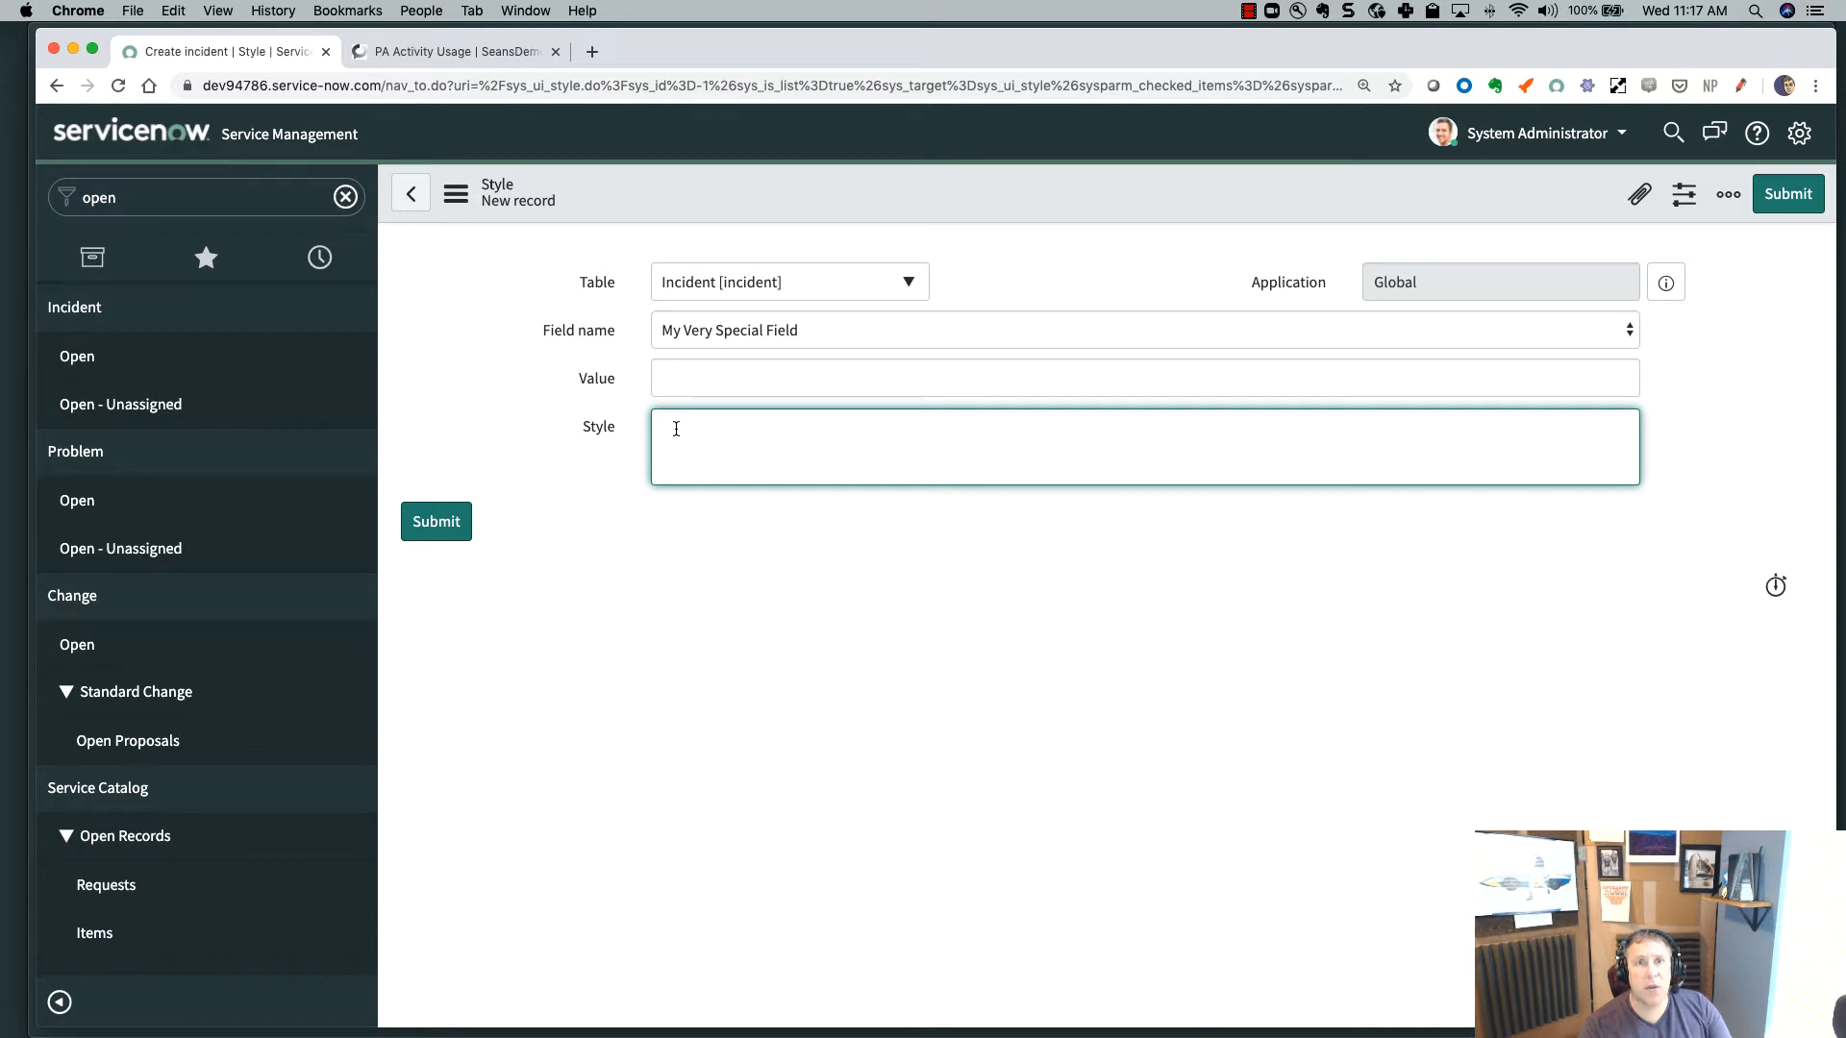
{"action": "type", "text": "back"}
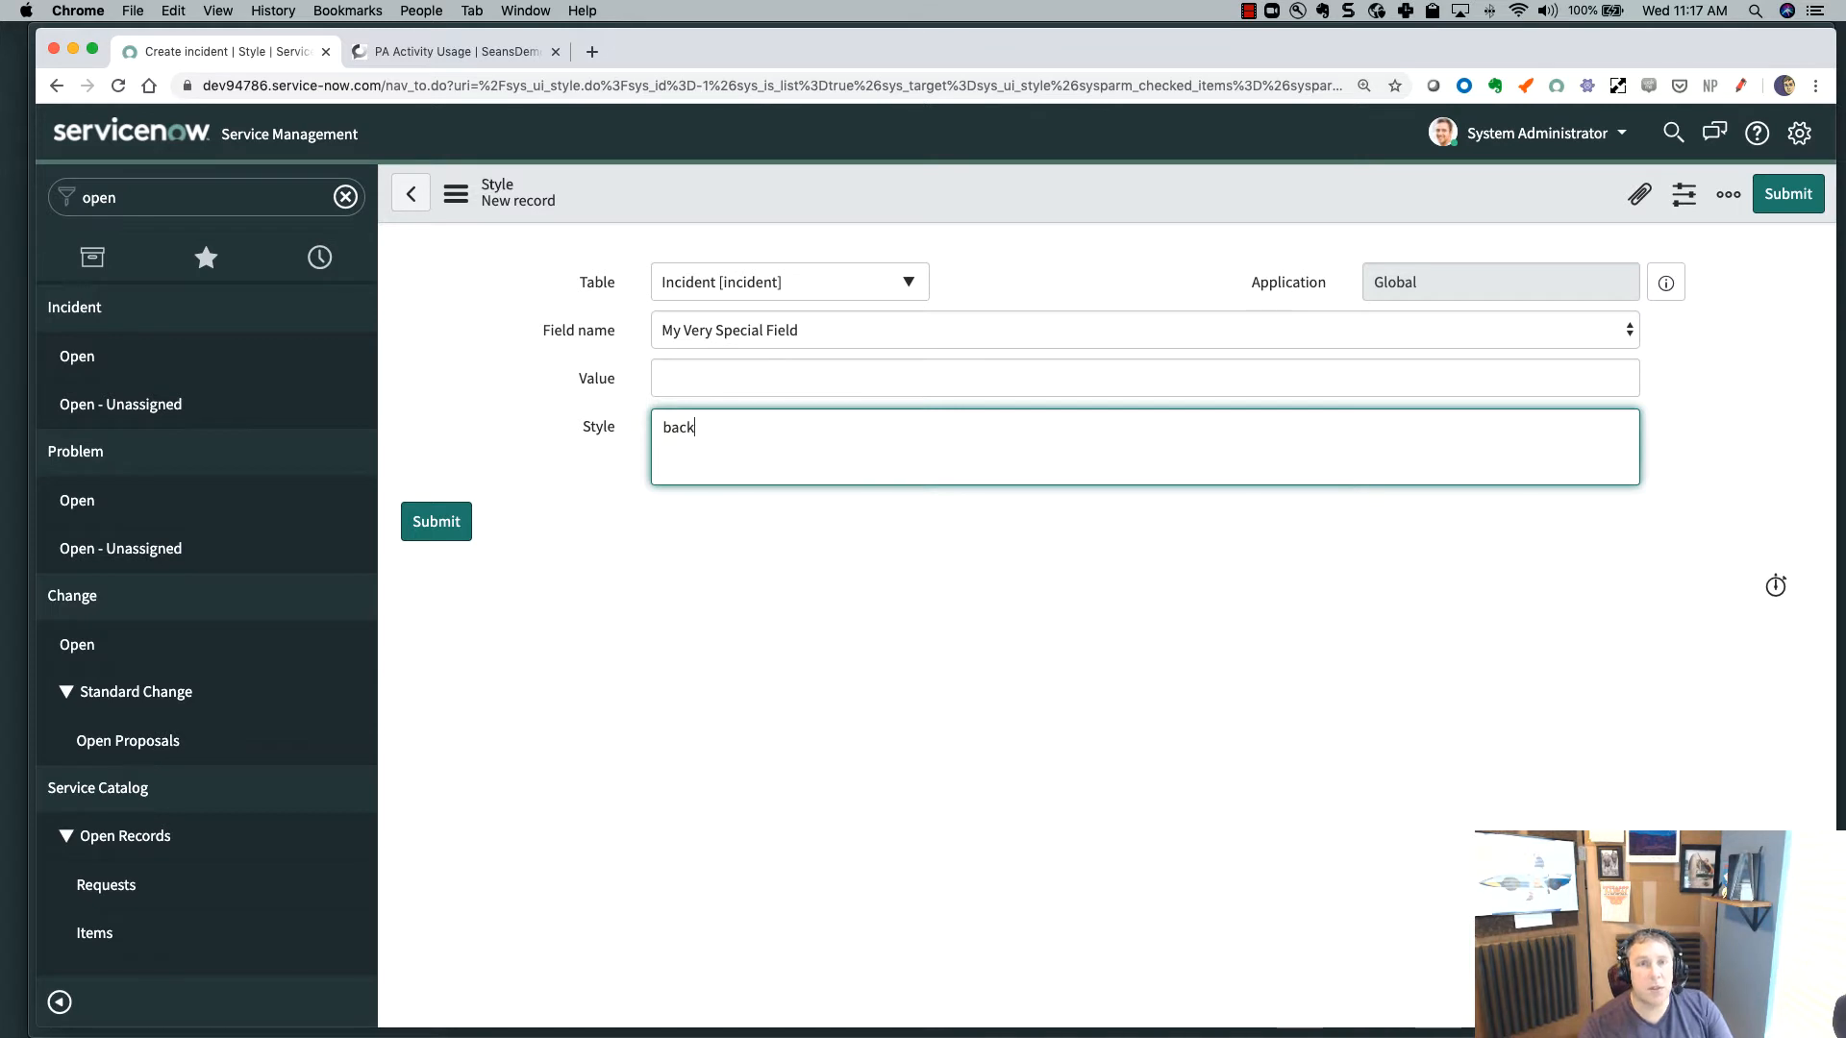
{"action": "type", "text": "ground"}
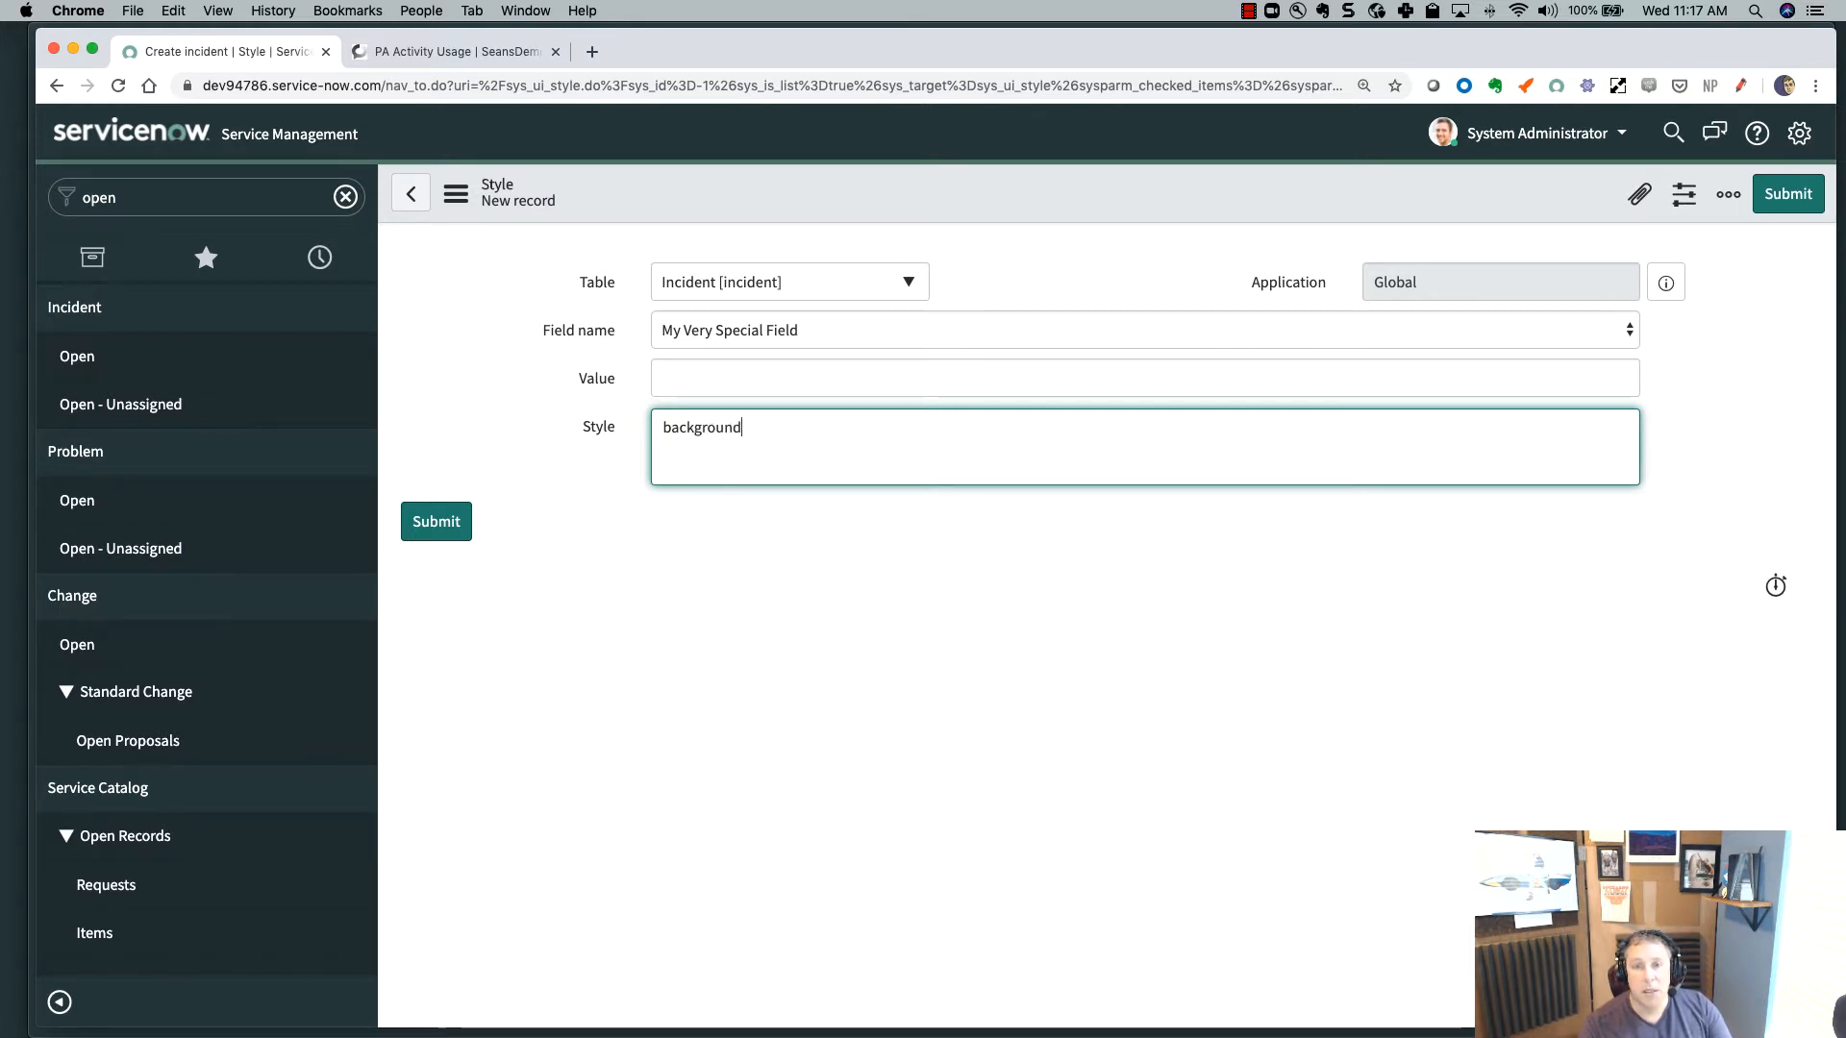
{"action": "type", "text": "-color"}
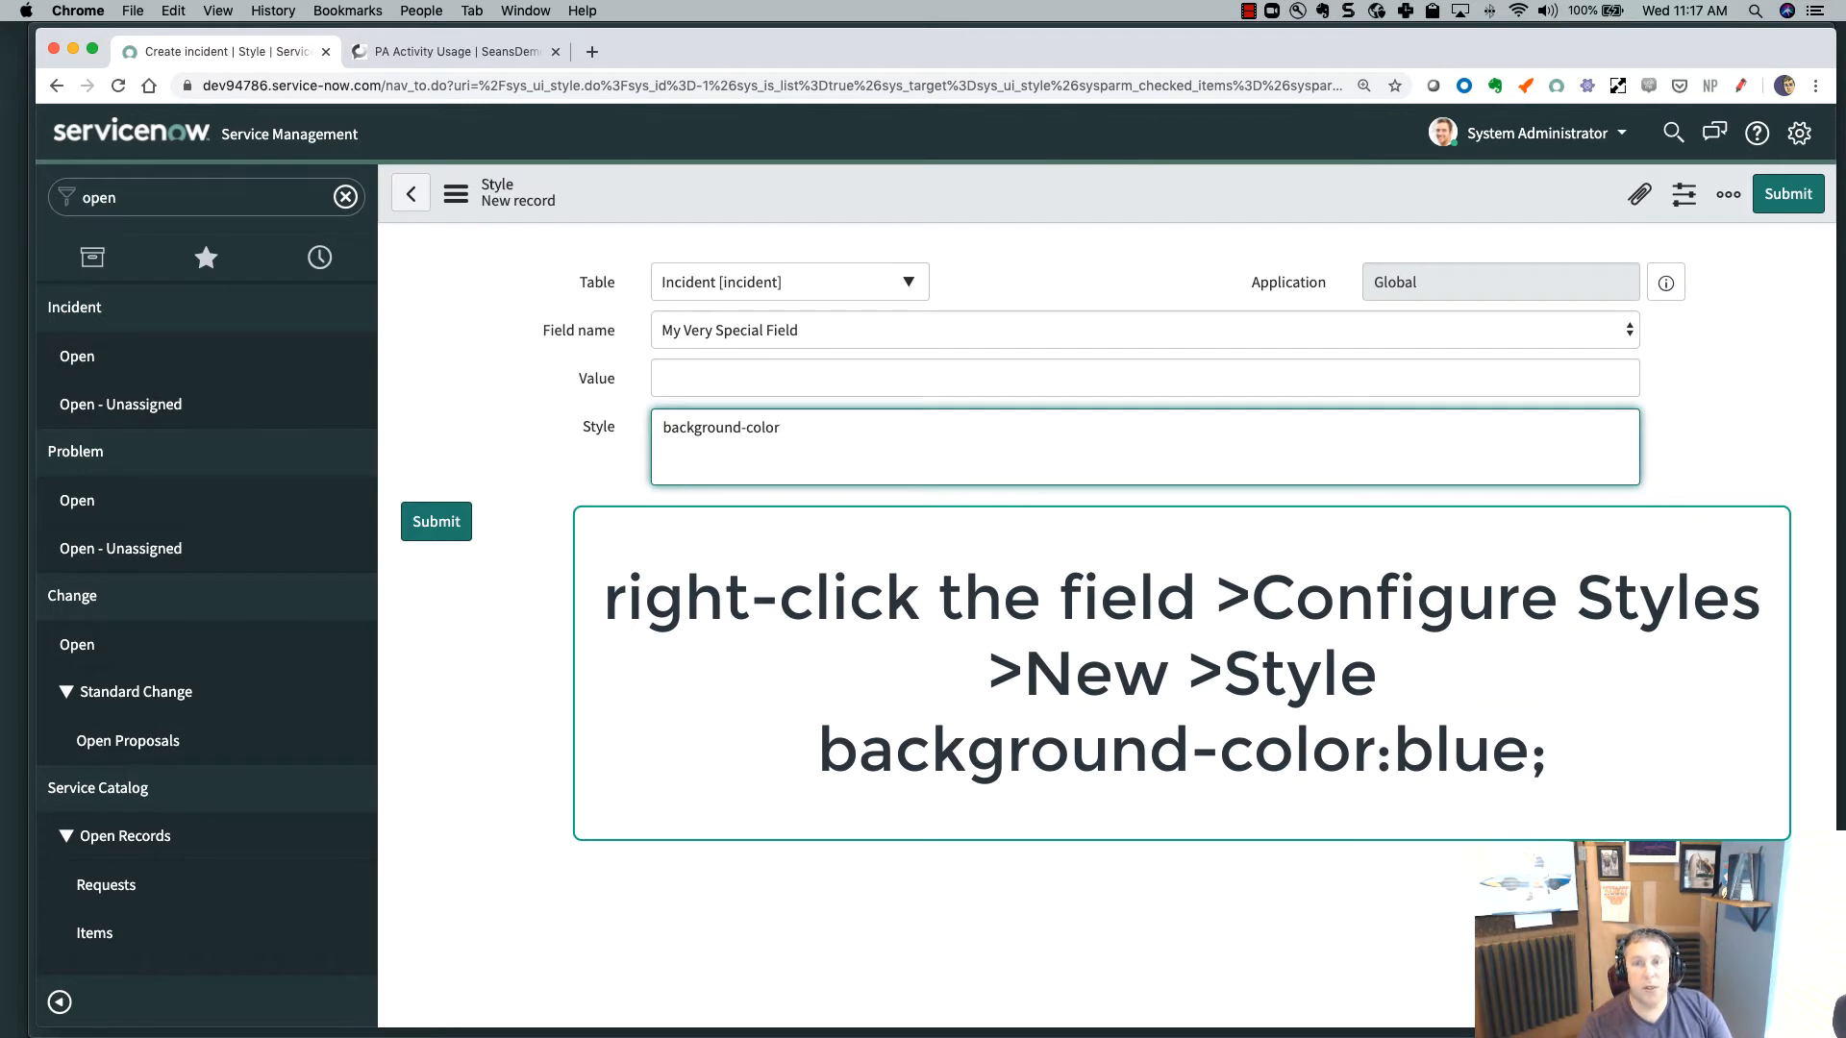
{"action": "type", "text": ":"}
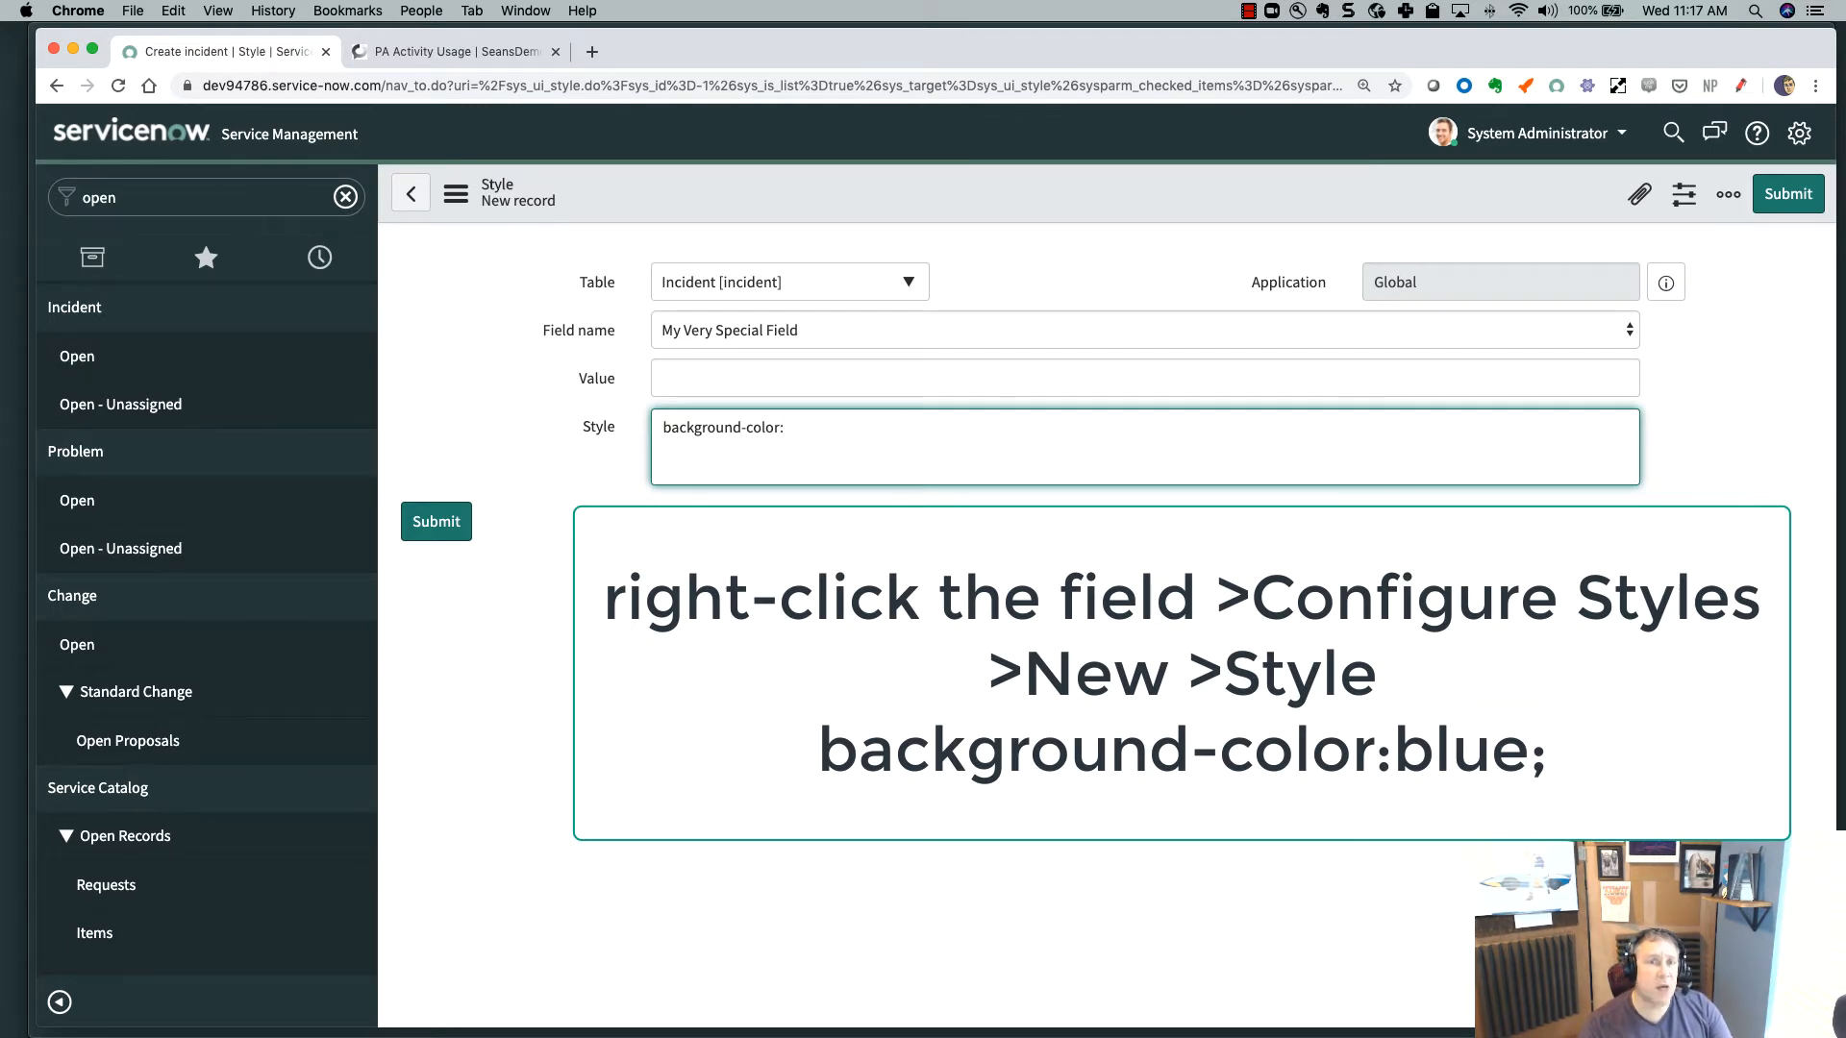
{"action": "type", "text": "re"}
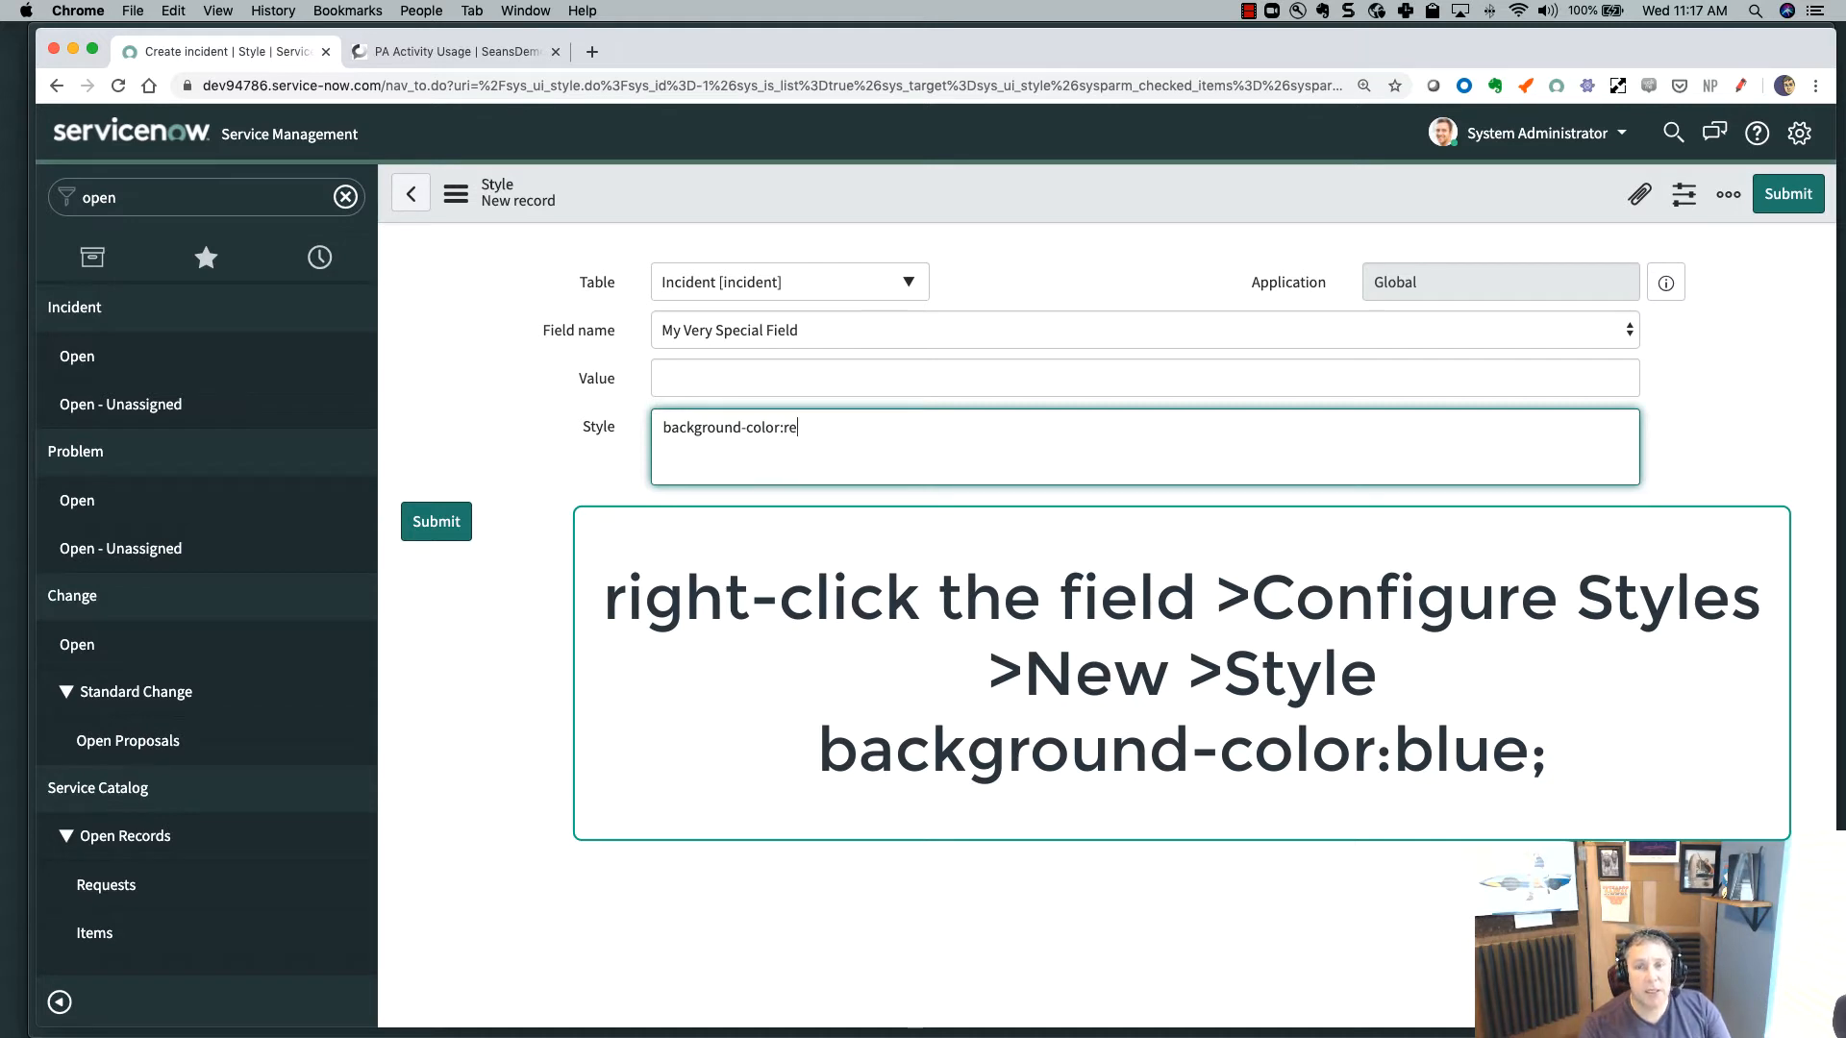
{"action": "key", "text": "BackSpace"}
{"action": "key", "text": "BackSpace"}
{"action": "type", "text": "blue;"}
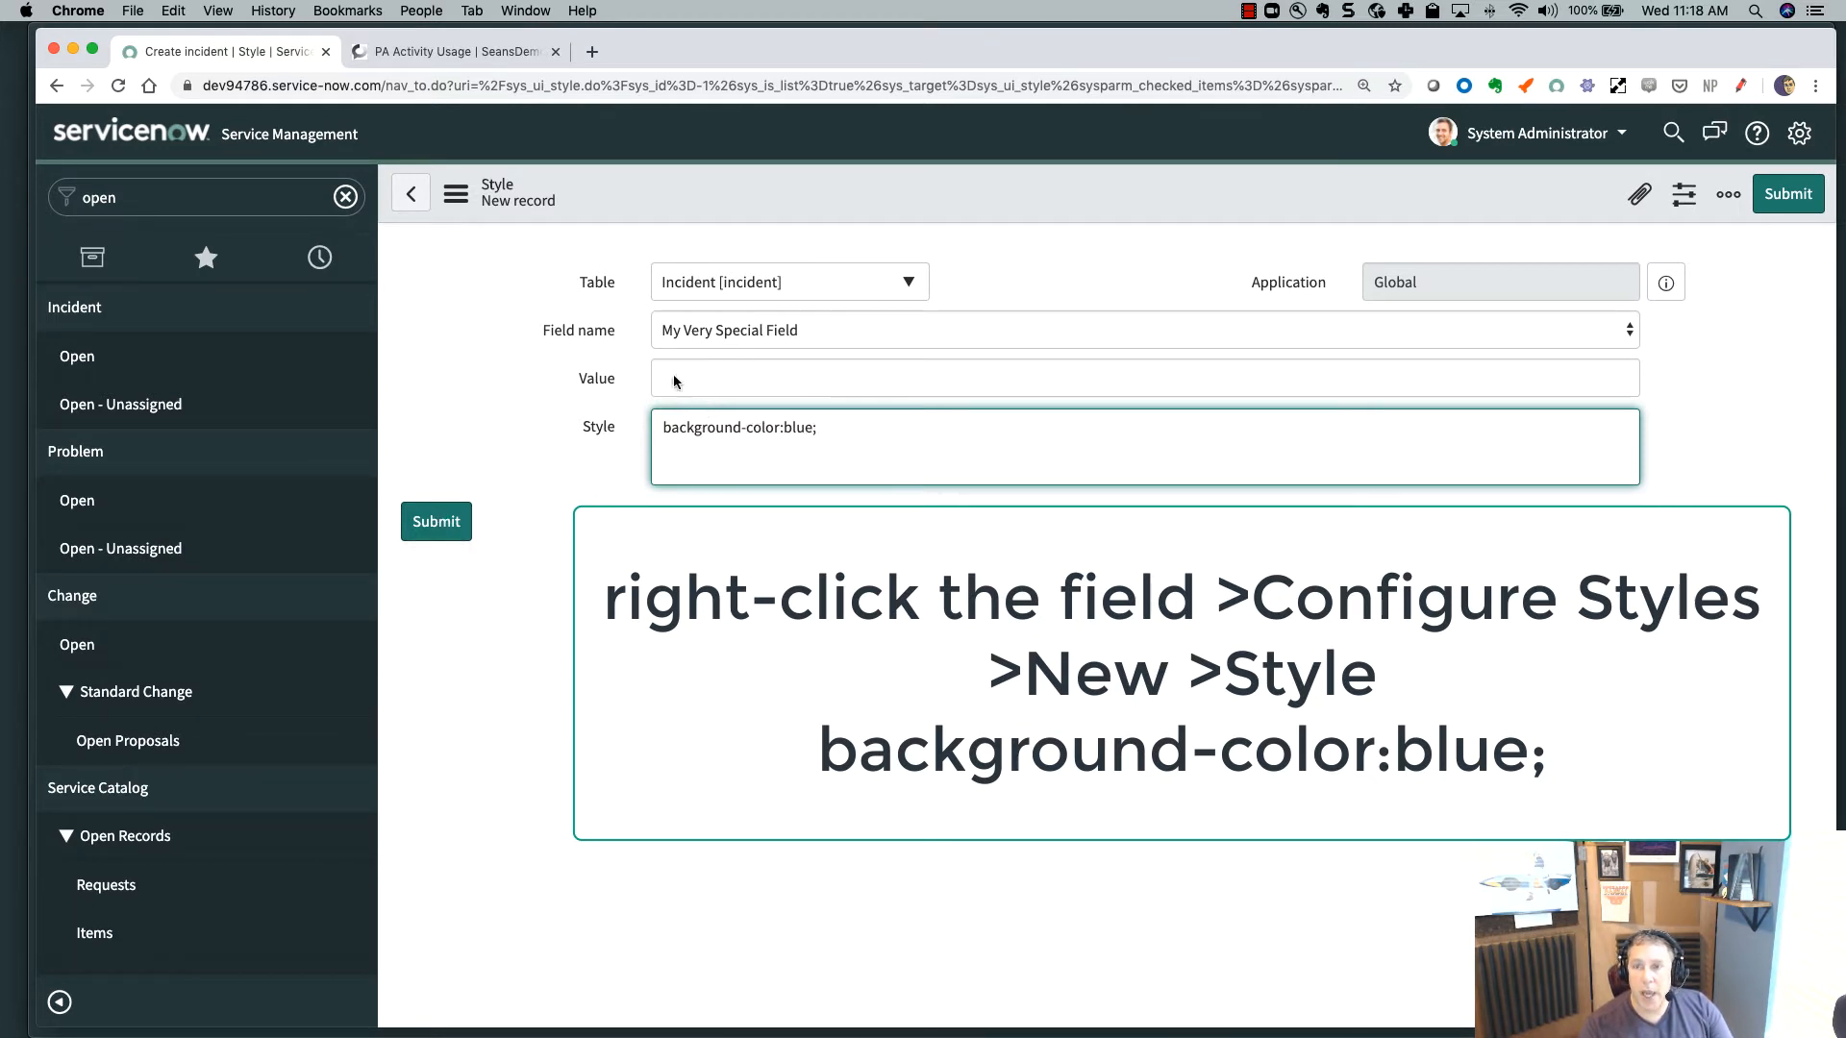
{"action": "left_click", "coordinate": [447, 524]}
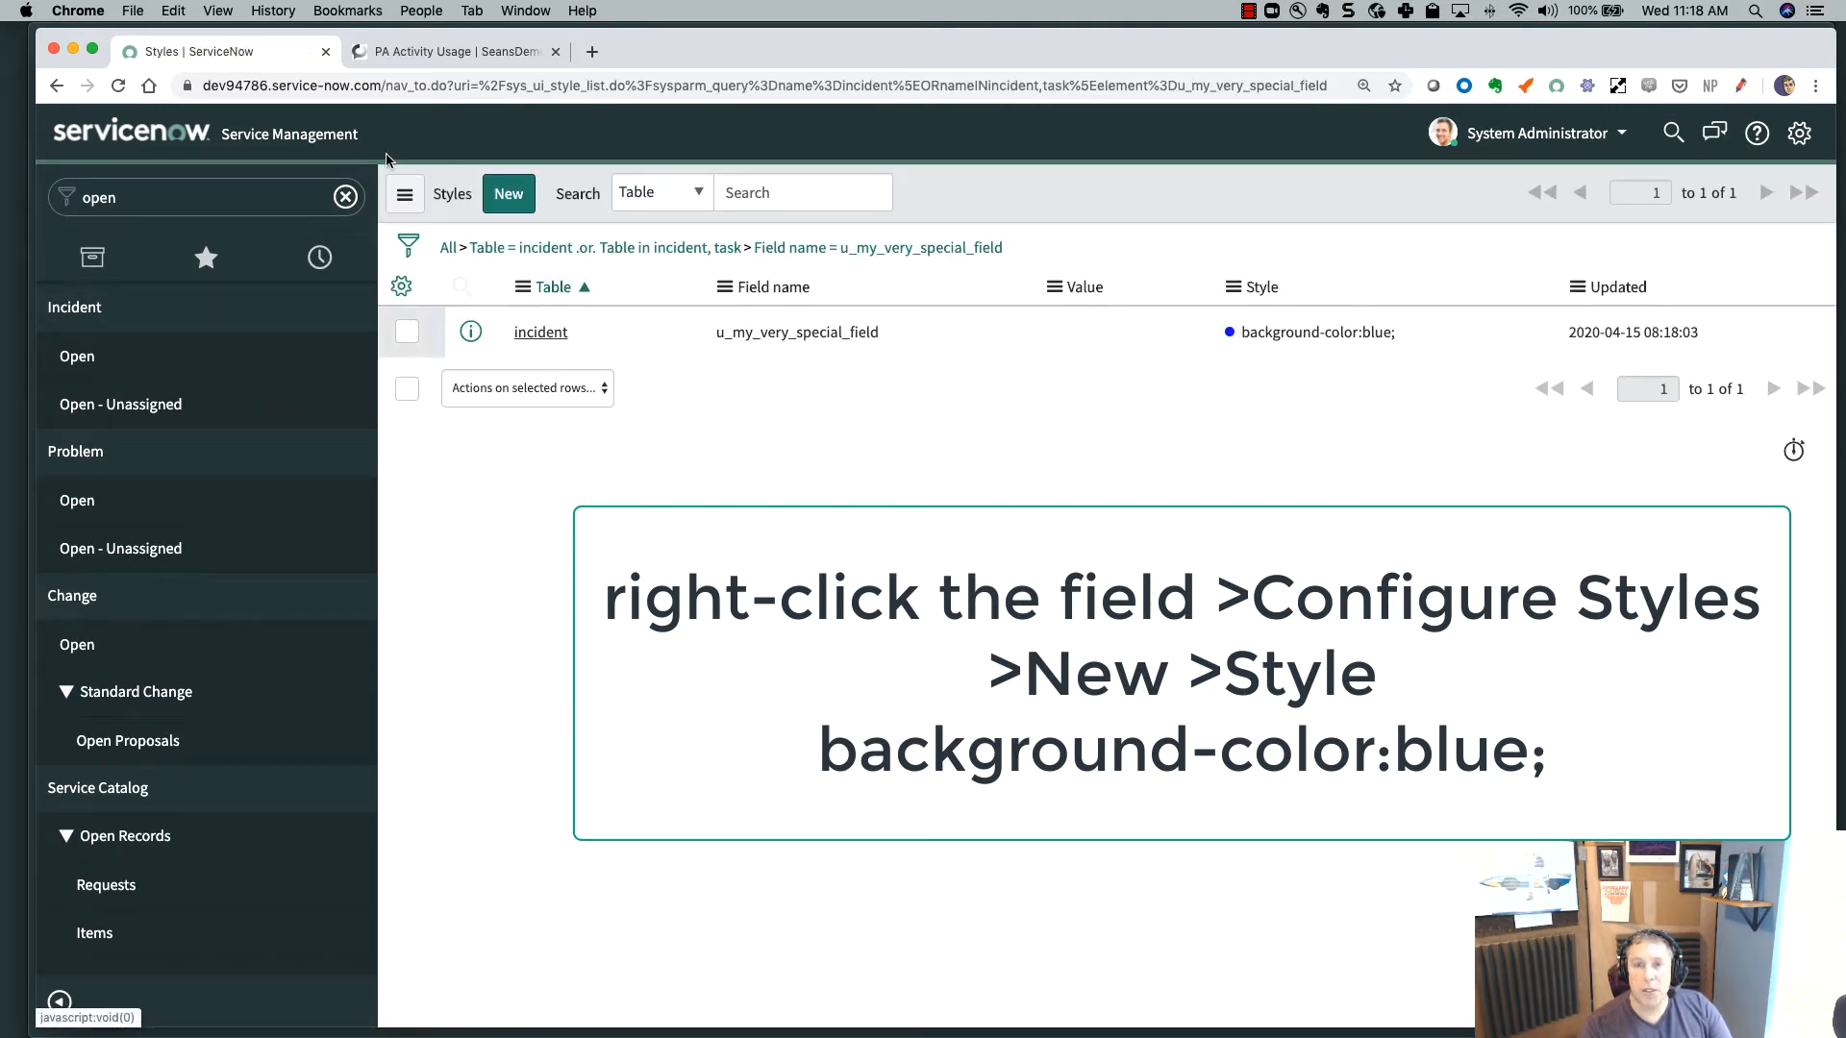
{"action": "left_click", "coordinate": [58, 87]}
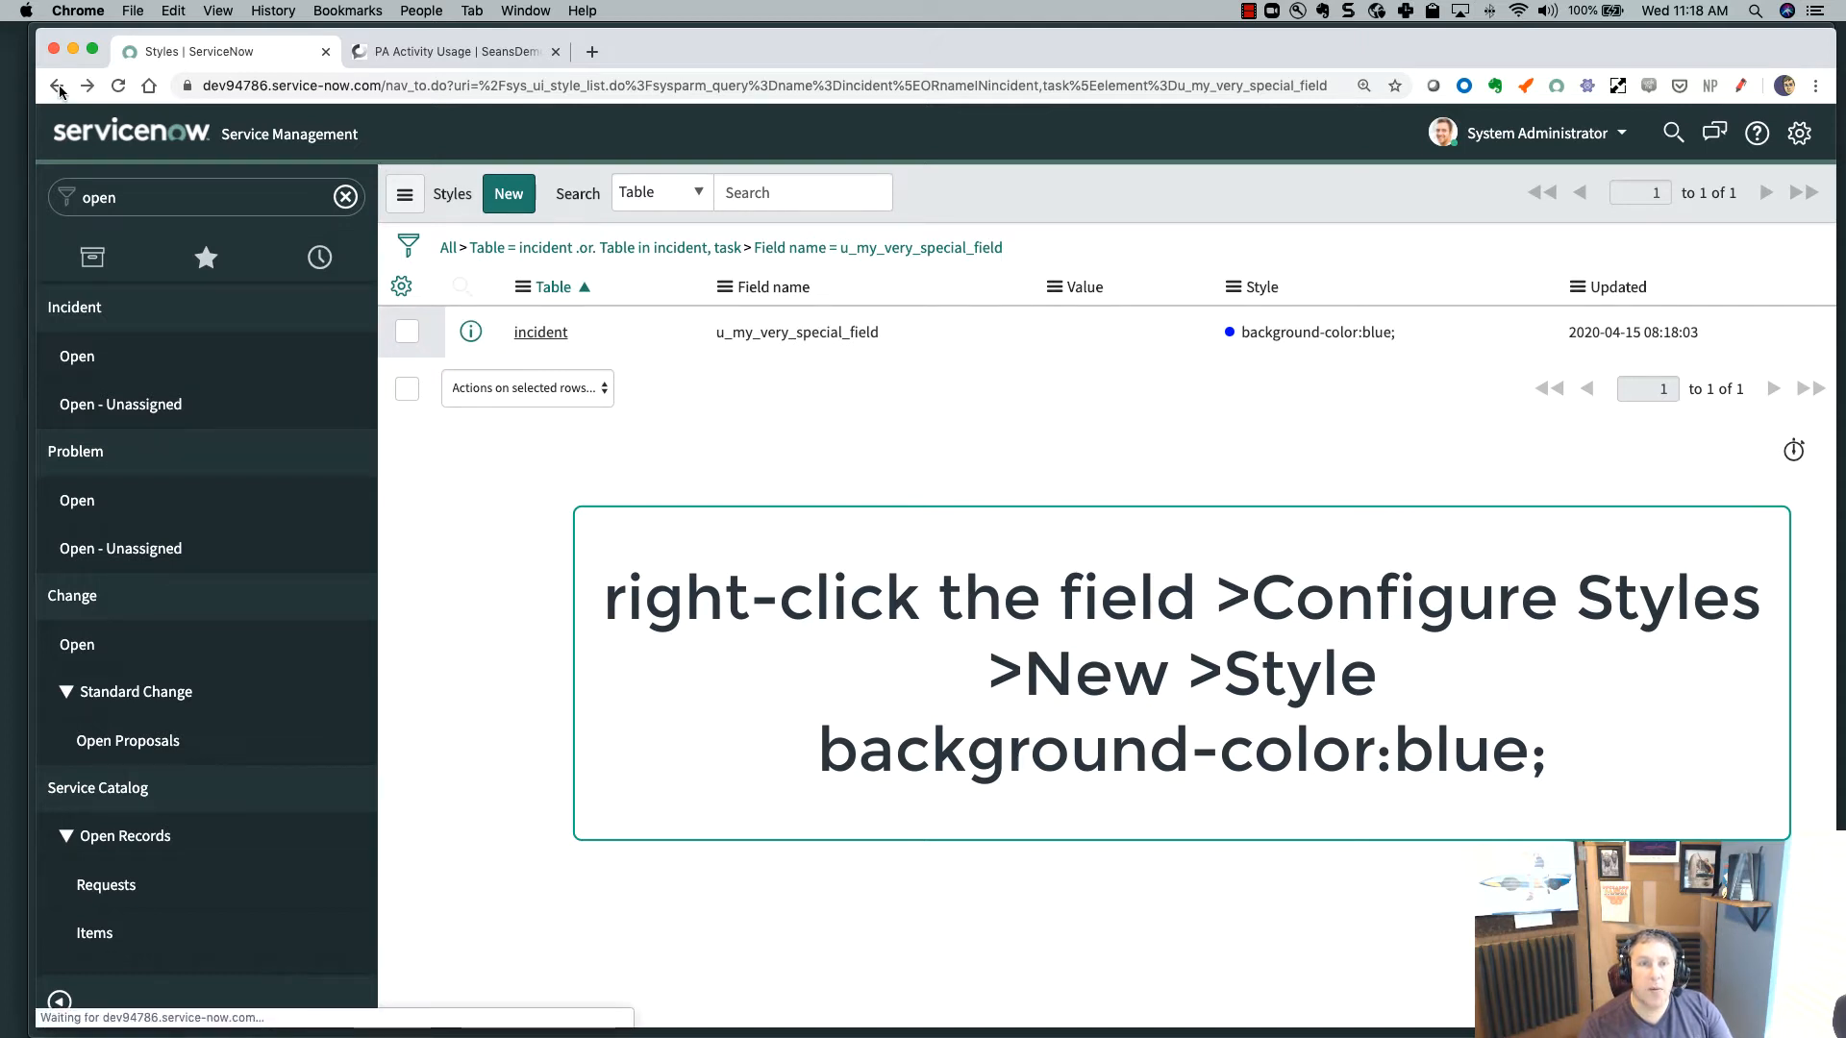
- Return from the styles list to the incident form and open the client scripts configured for the incident table
{"action": "left_click", "coordinate": [60, 91]}
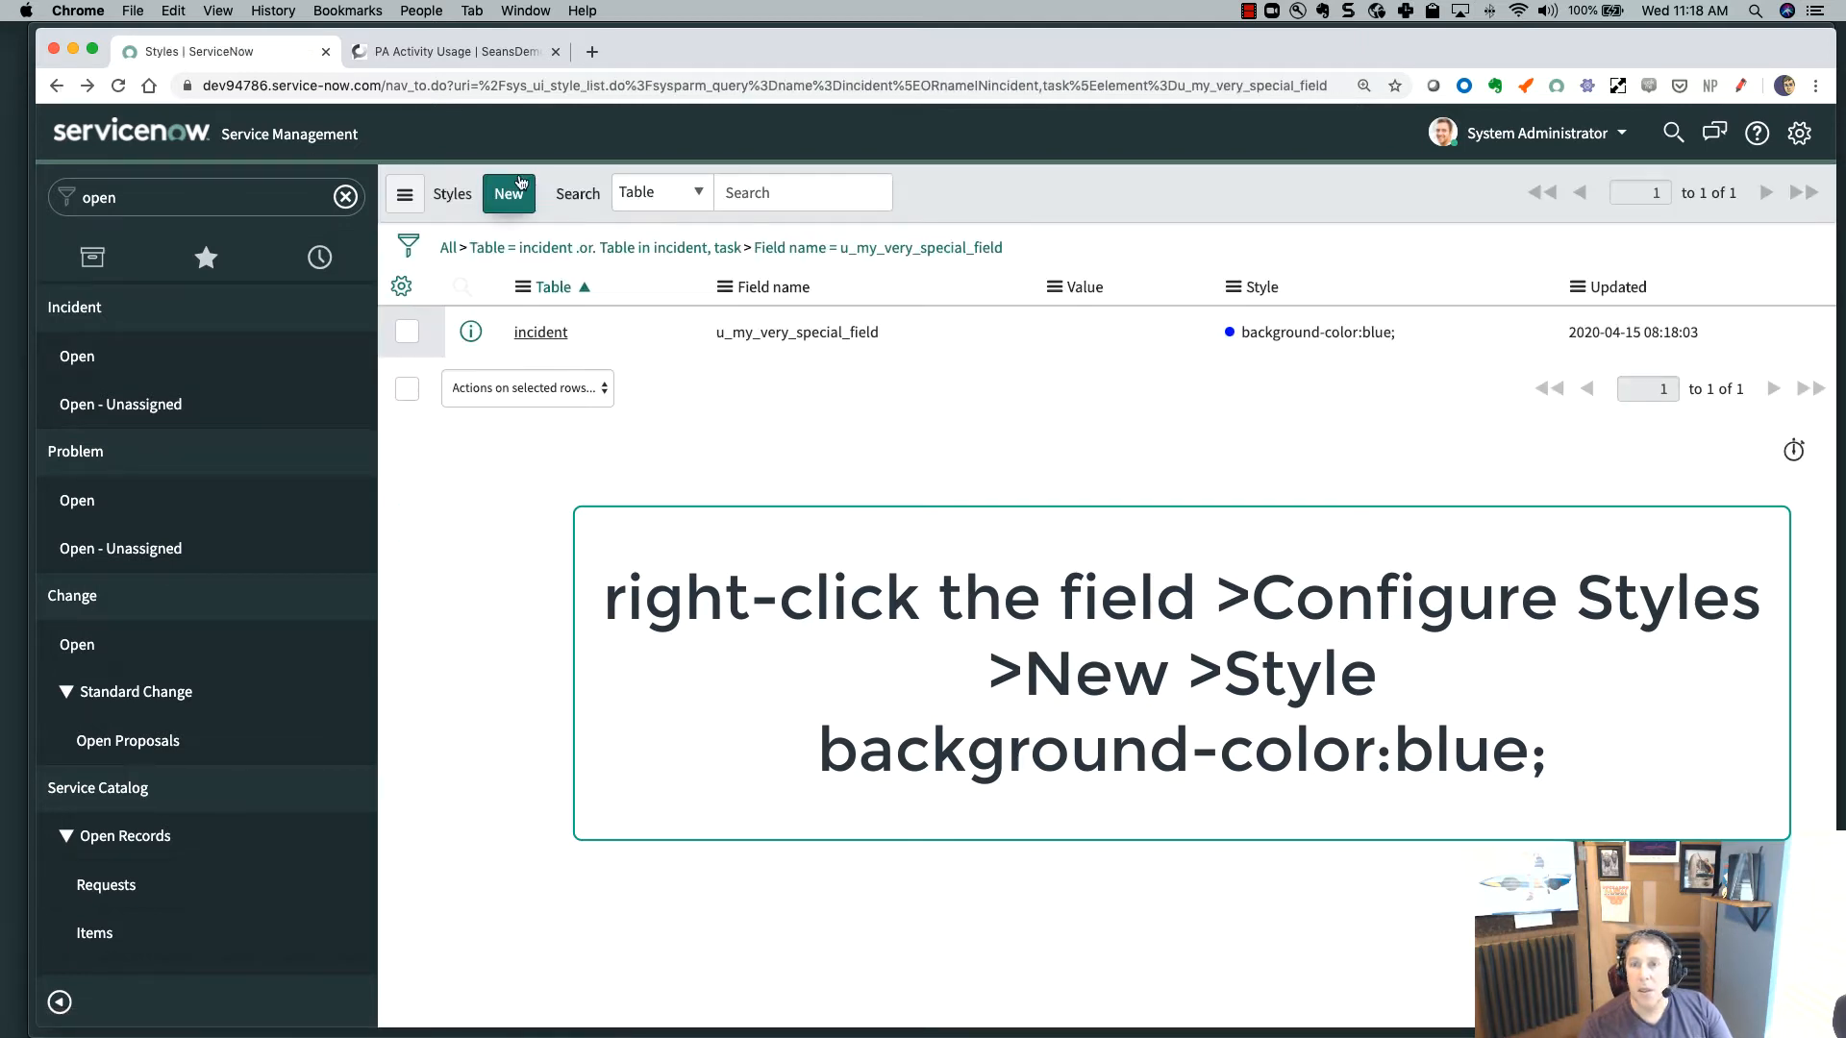
{"action": "left_click", "coordinate": [60, 88]}
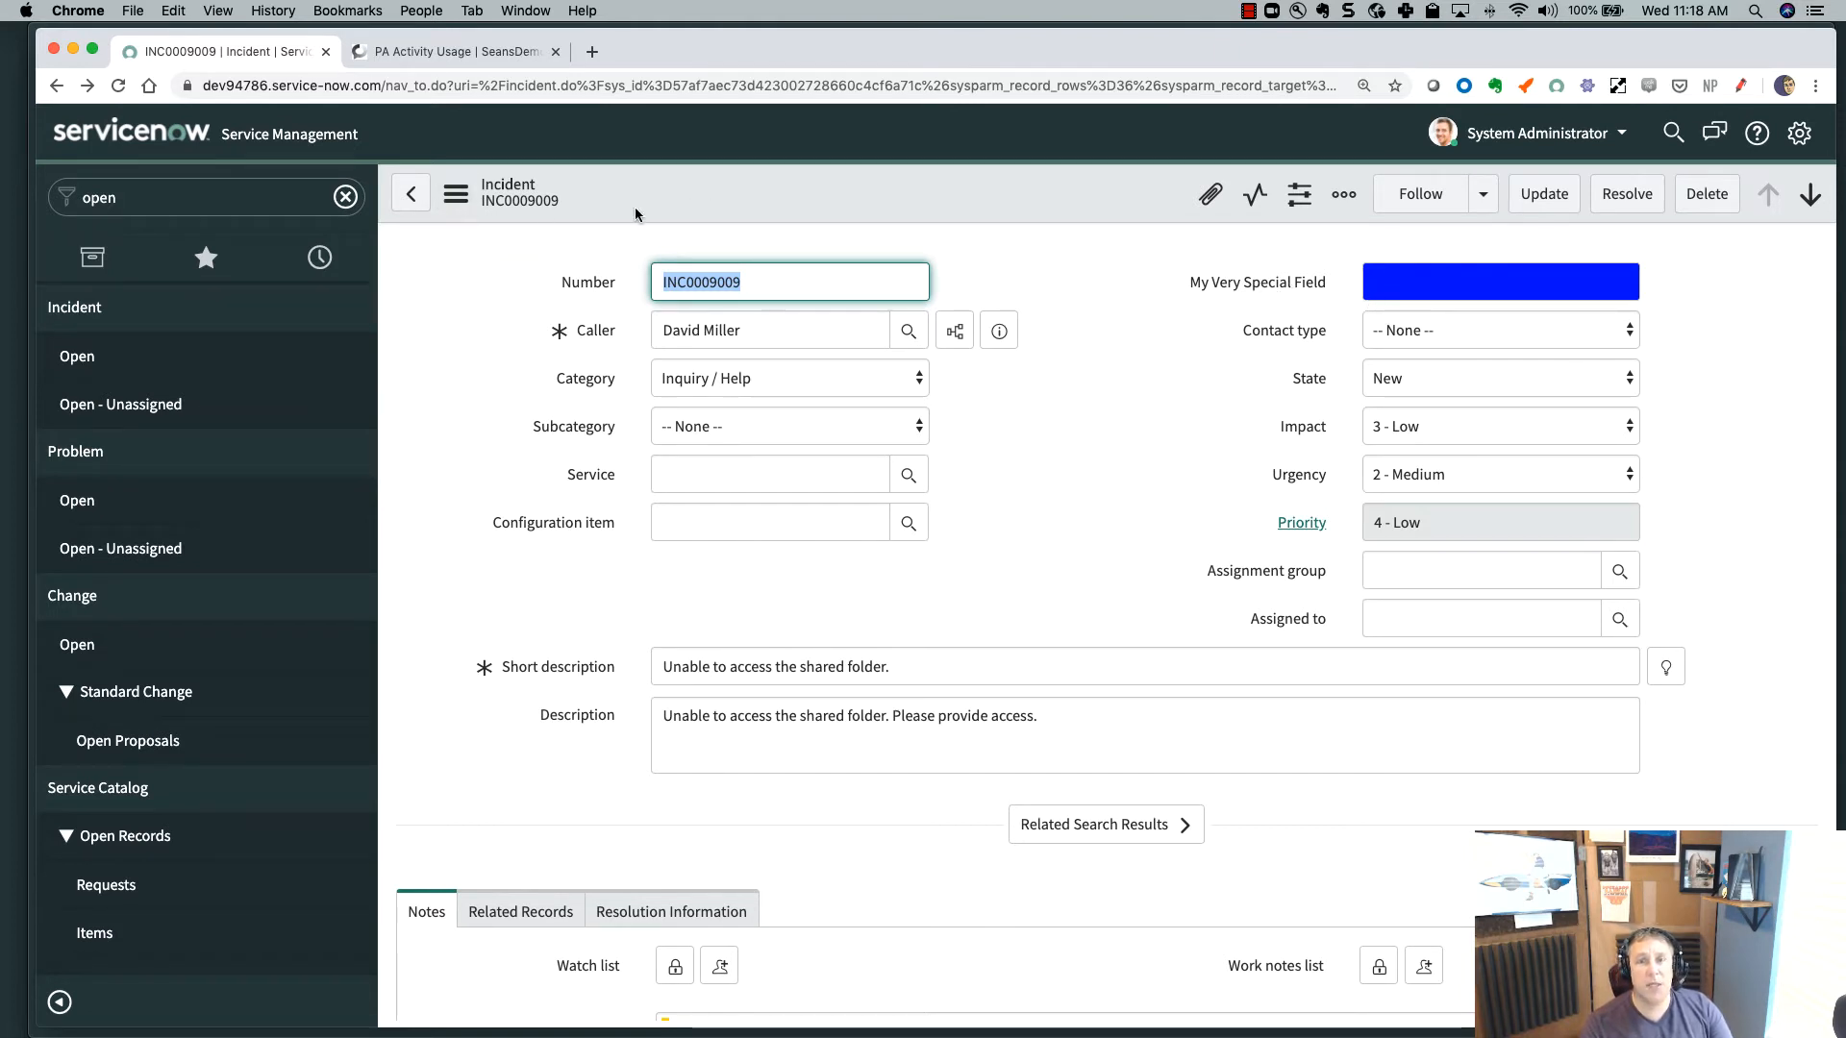
{"action": "left_click", "coordinate": [455, 198]}
{"action": "mouse_move", "coordinate": [516, 629]}
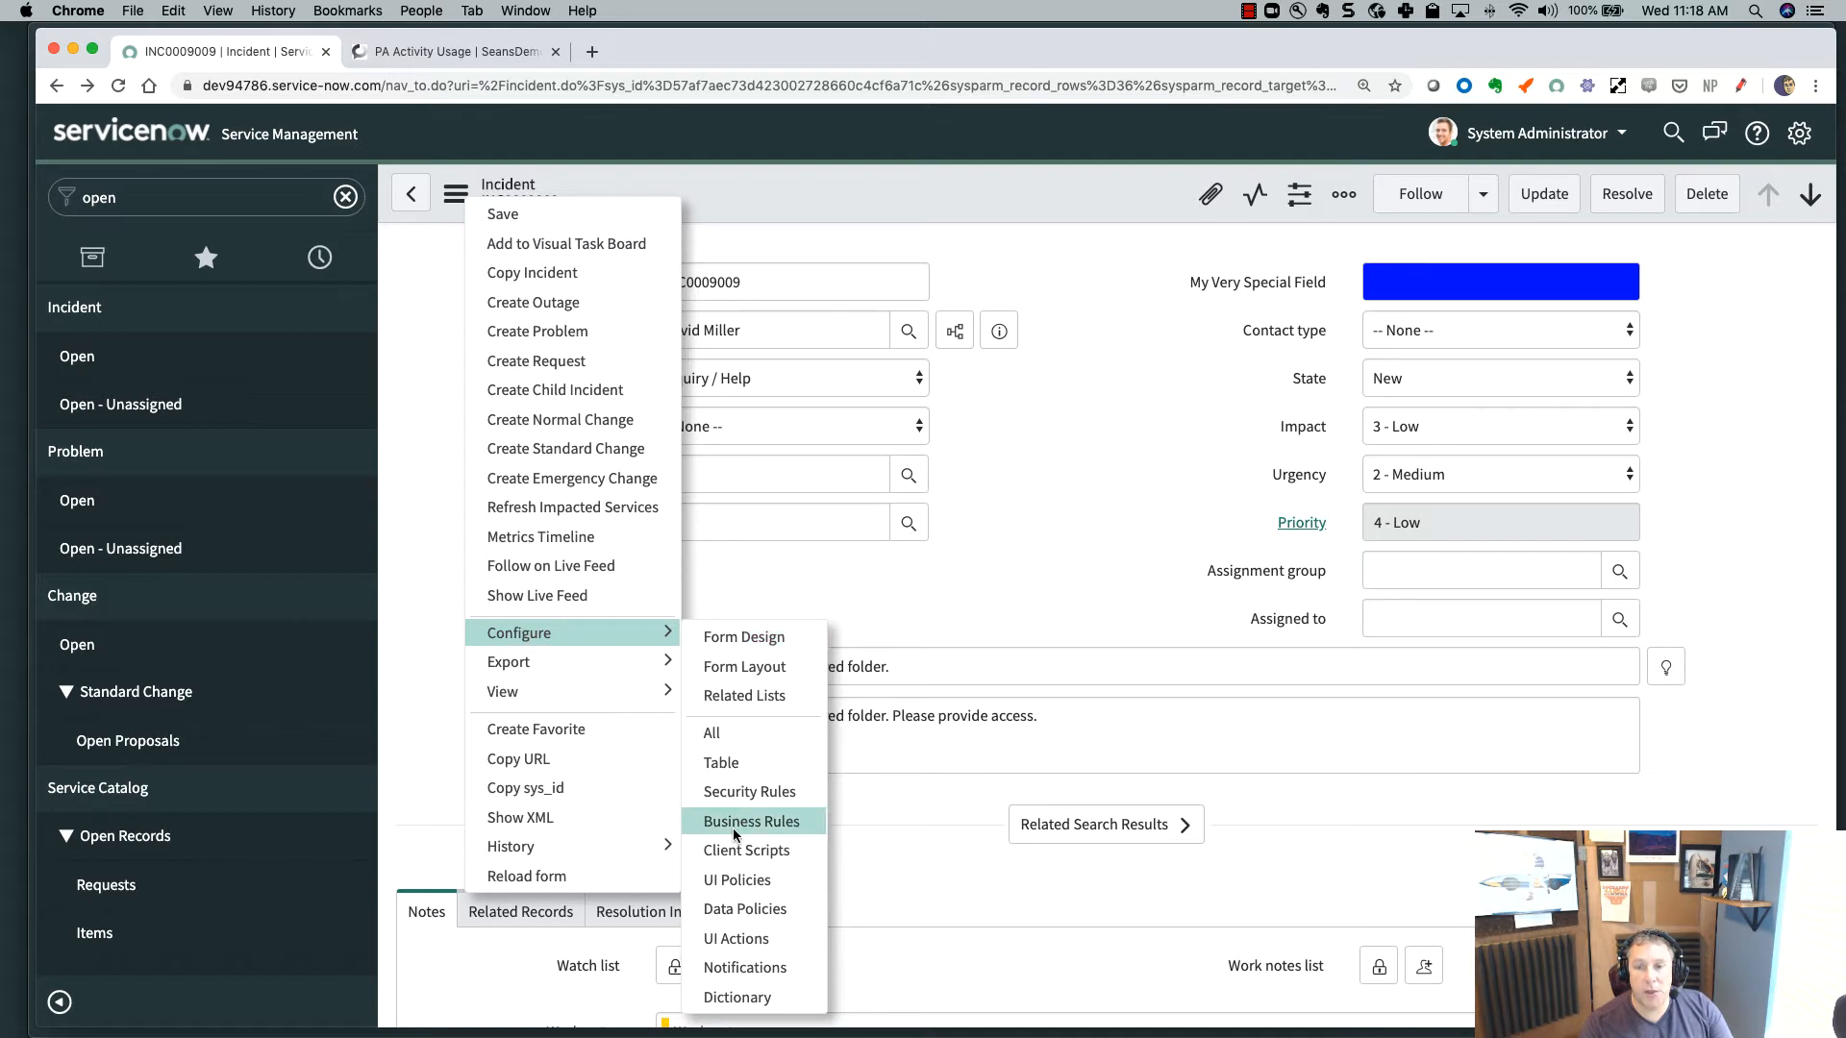
{"action": "left_click", "coordinate": [773, 852]}
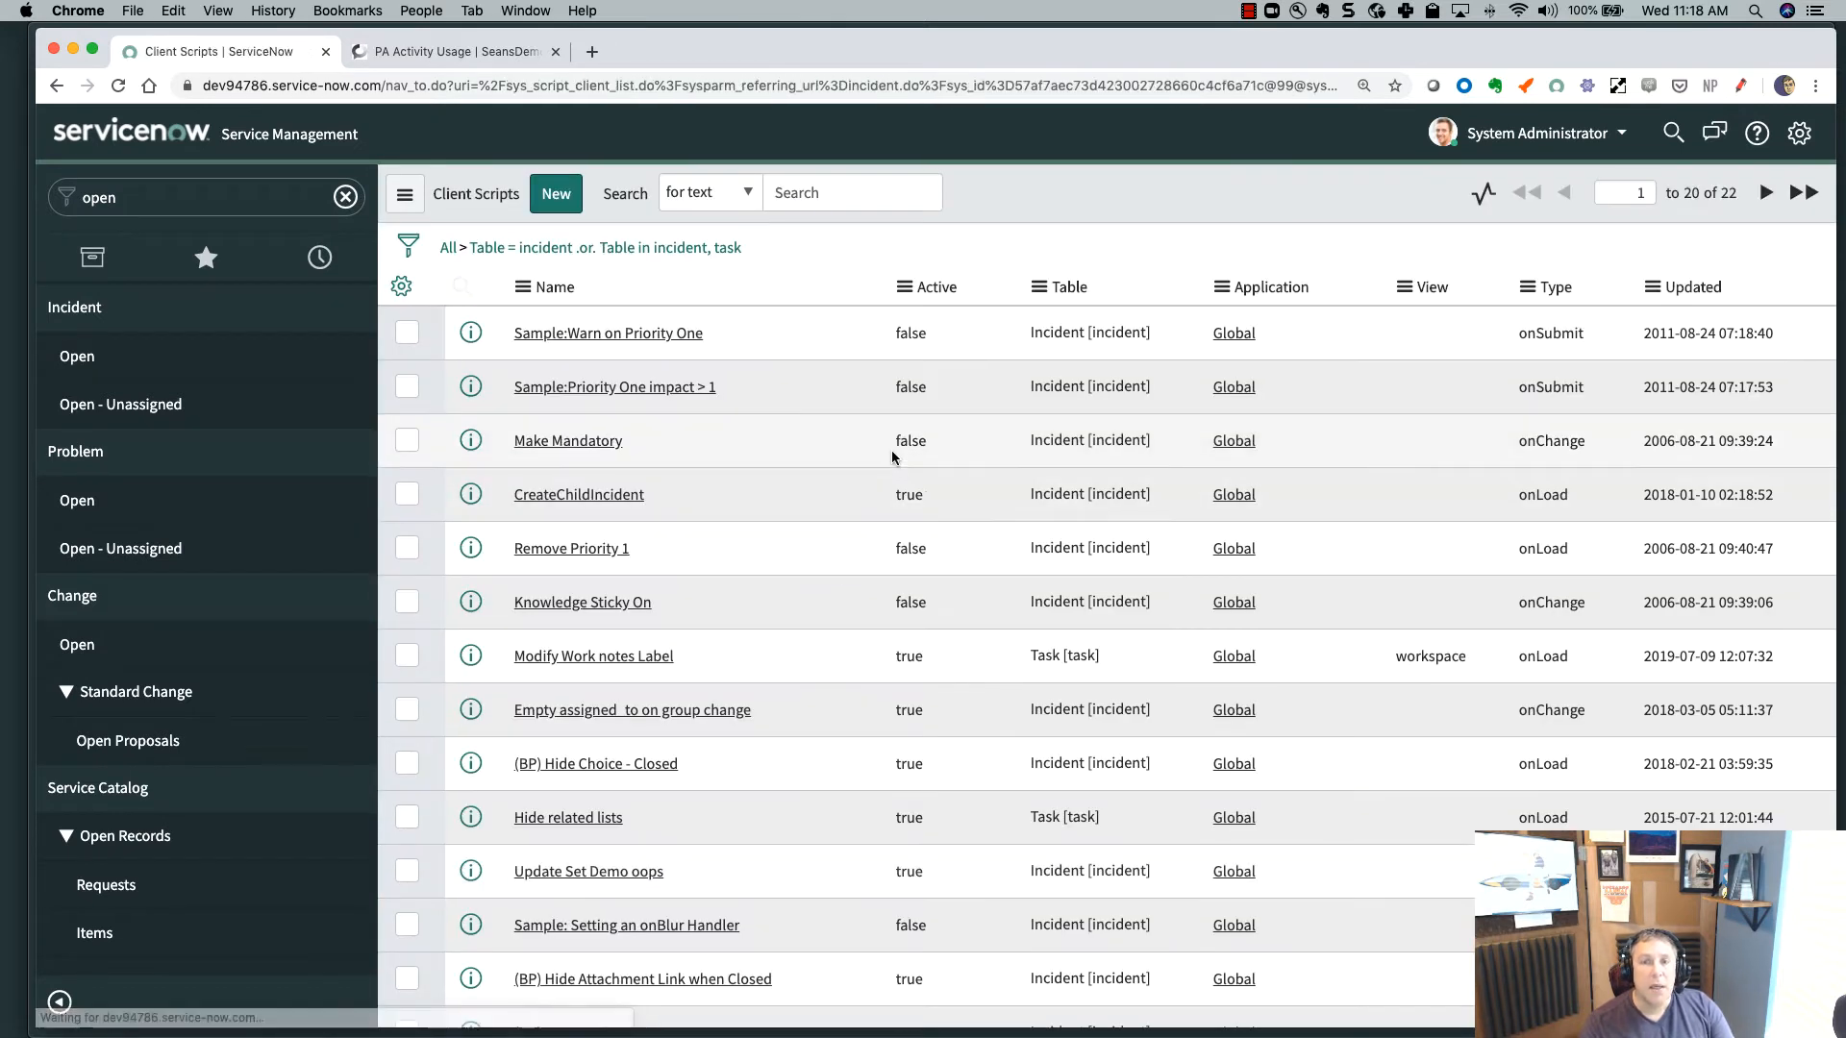
- Start a new client script for the Incident table and name it New Field Demo
{"action": "left_click", "coordinate": [553, 198]}
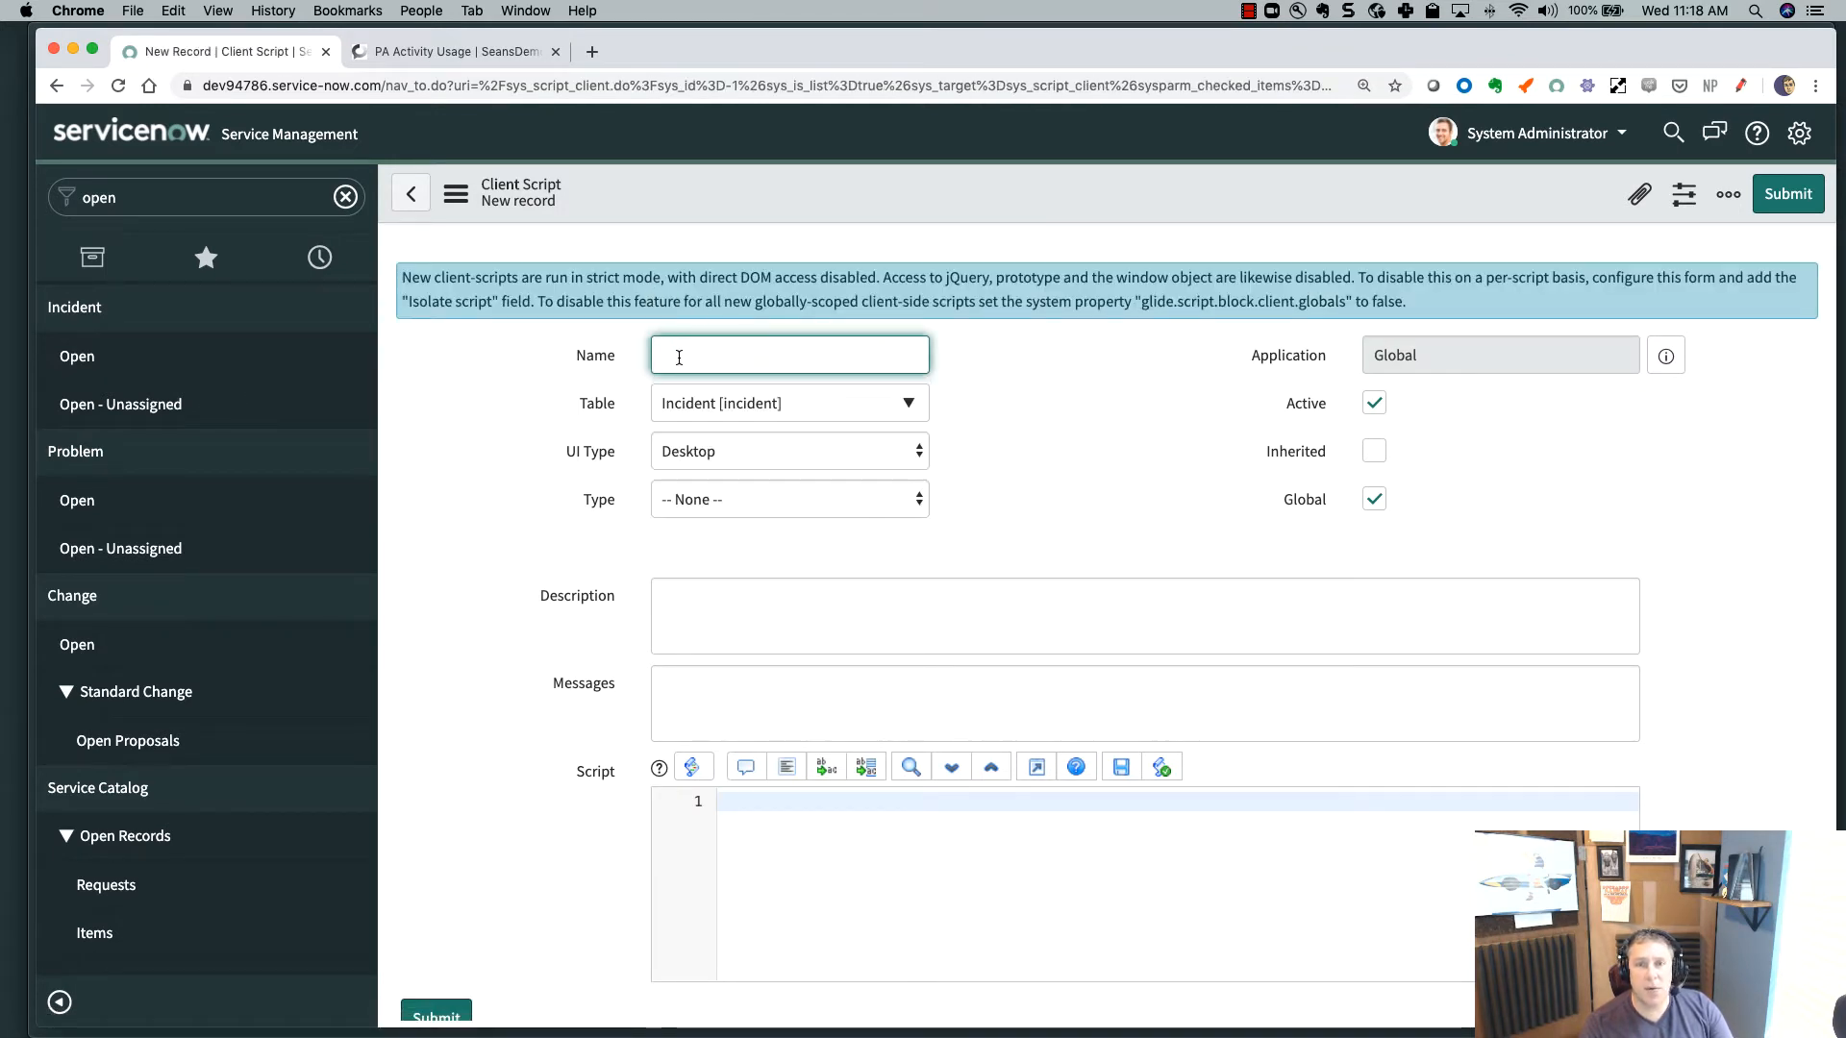
{"action": "type", "text": "New"}
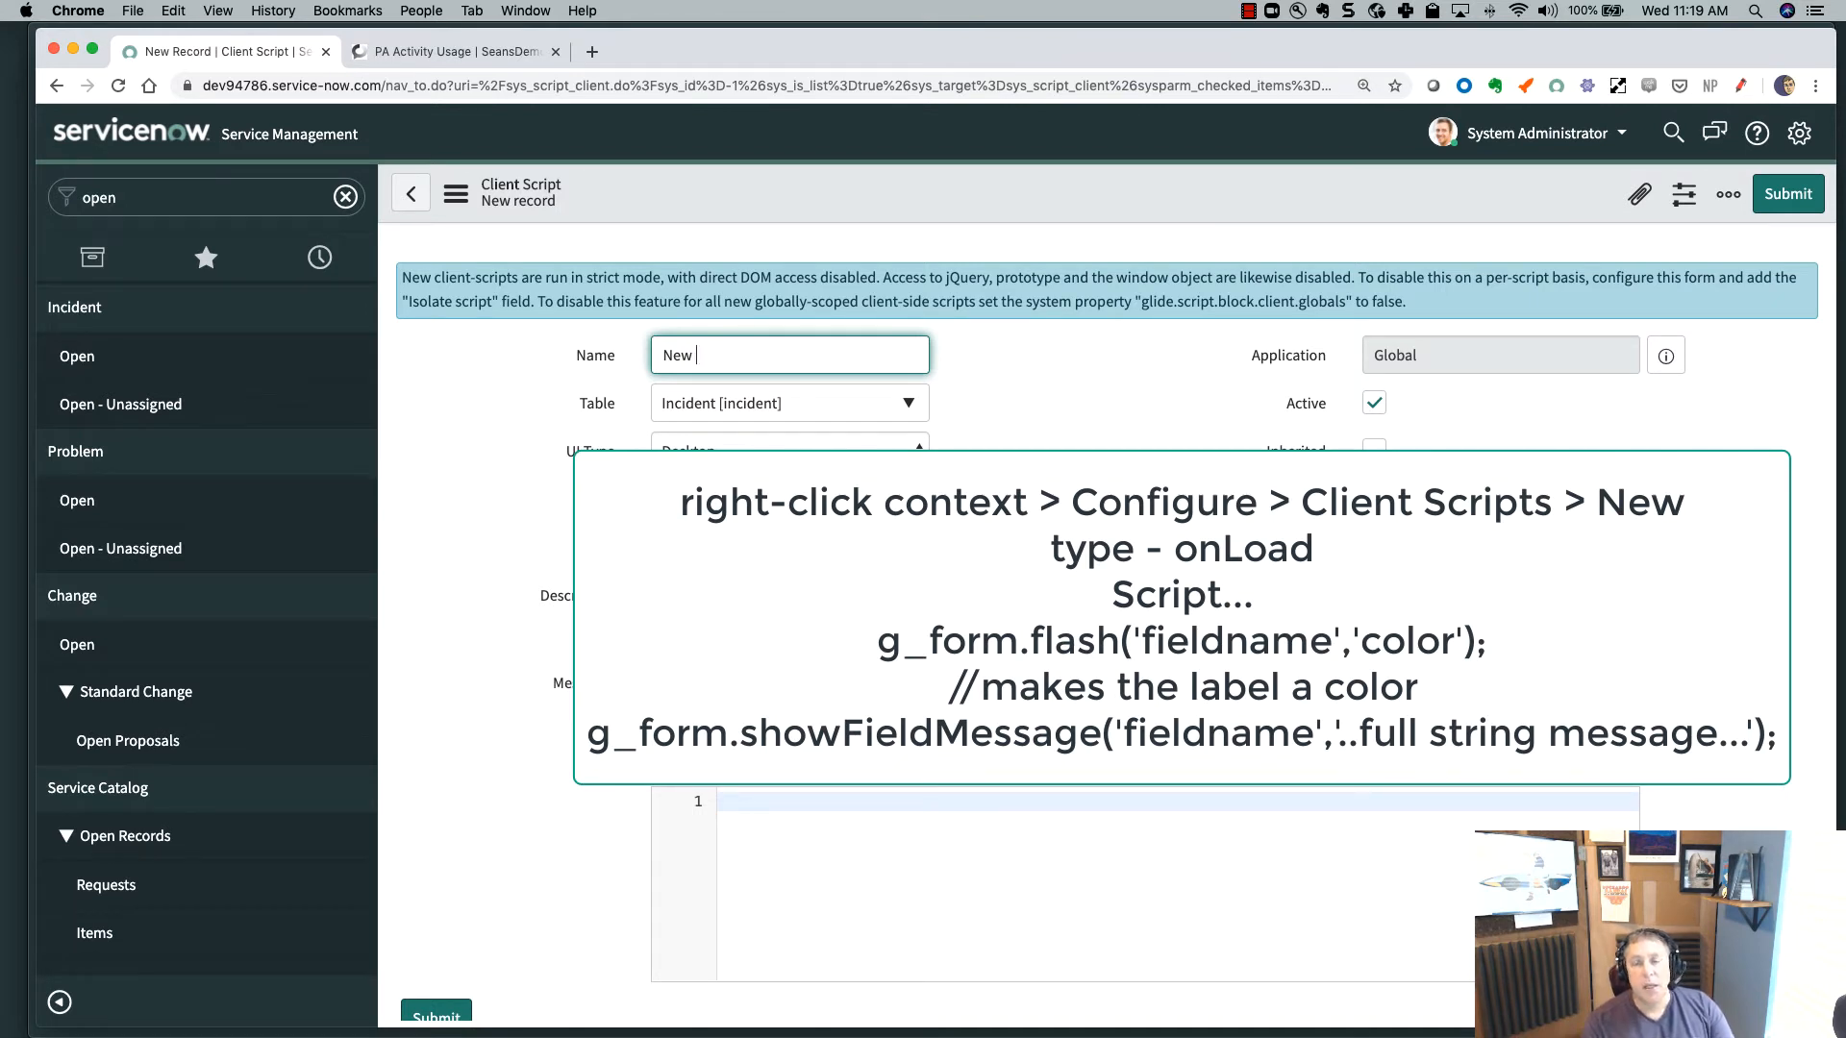
{"action": "type", "text": " Field D"}
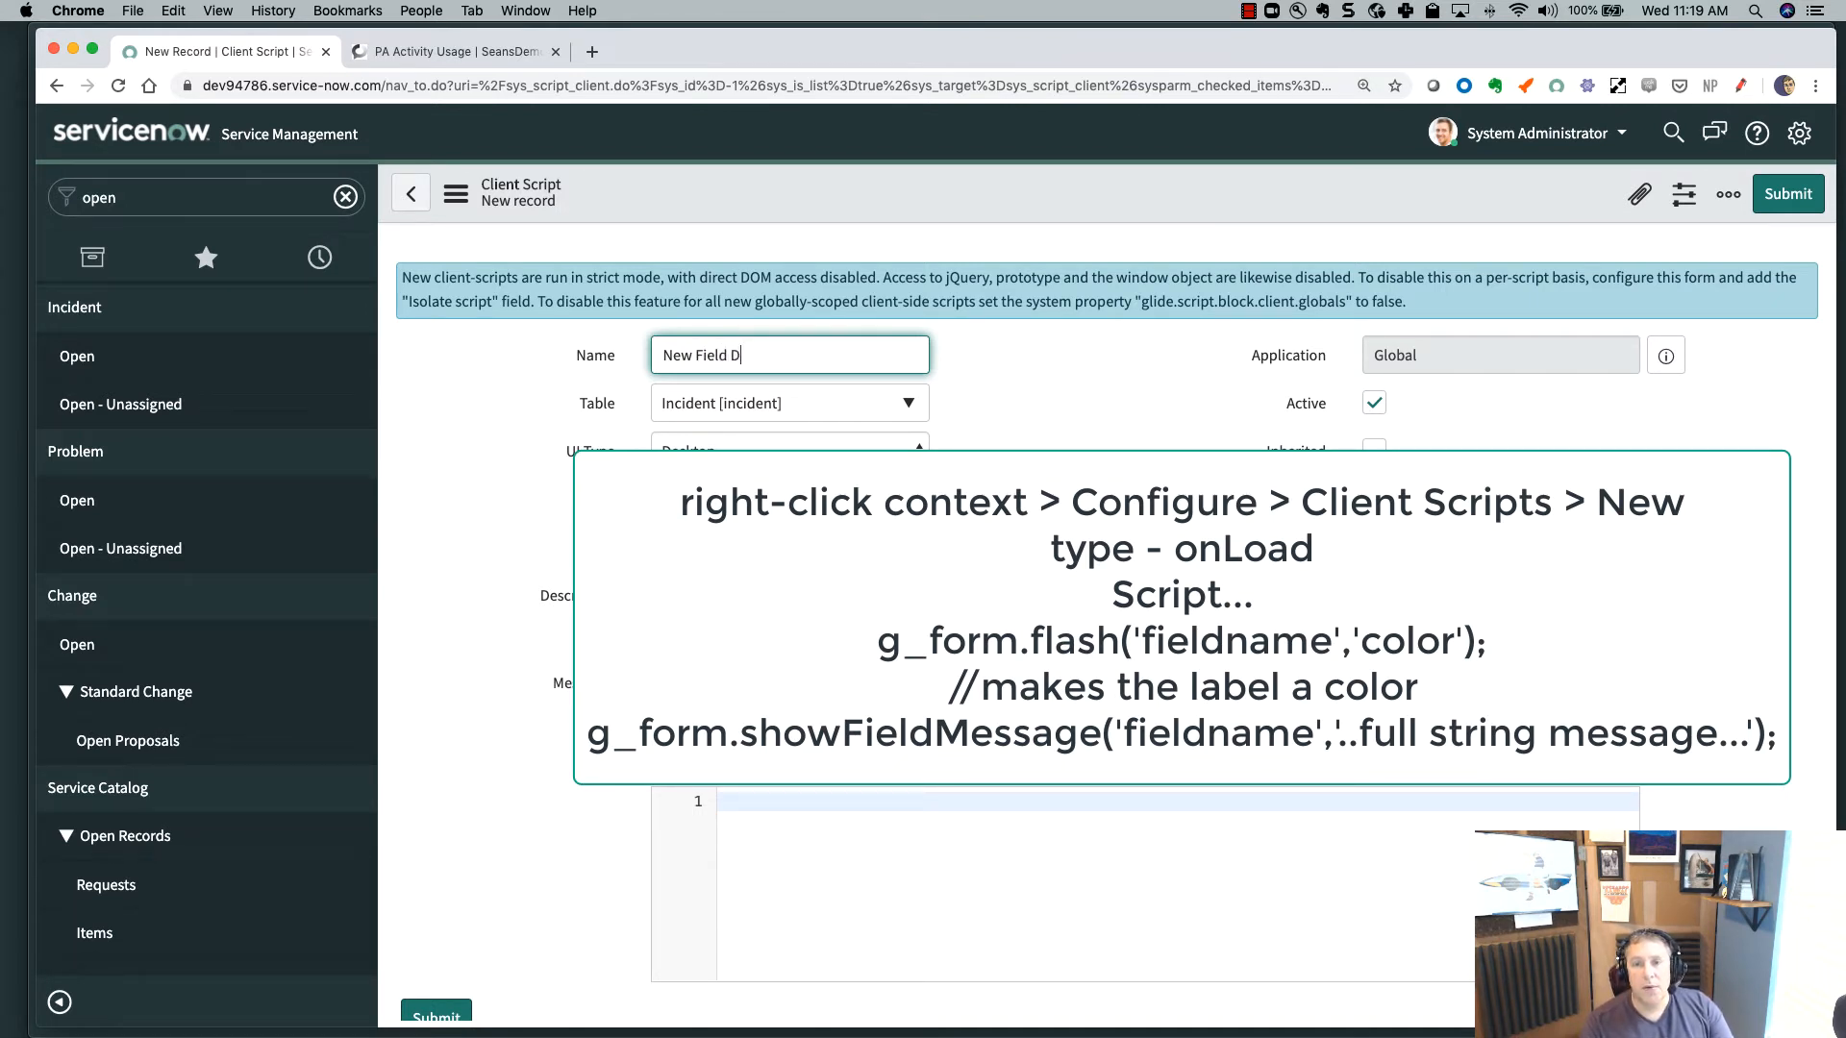
{"action": "type", "text": "emo"}
{"action": "key", "text": "Tab"}
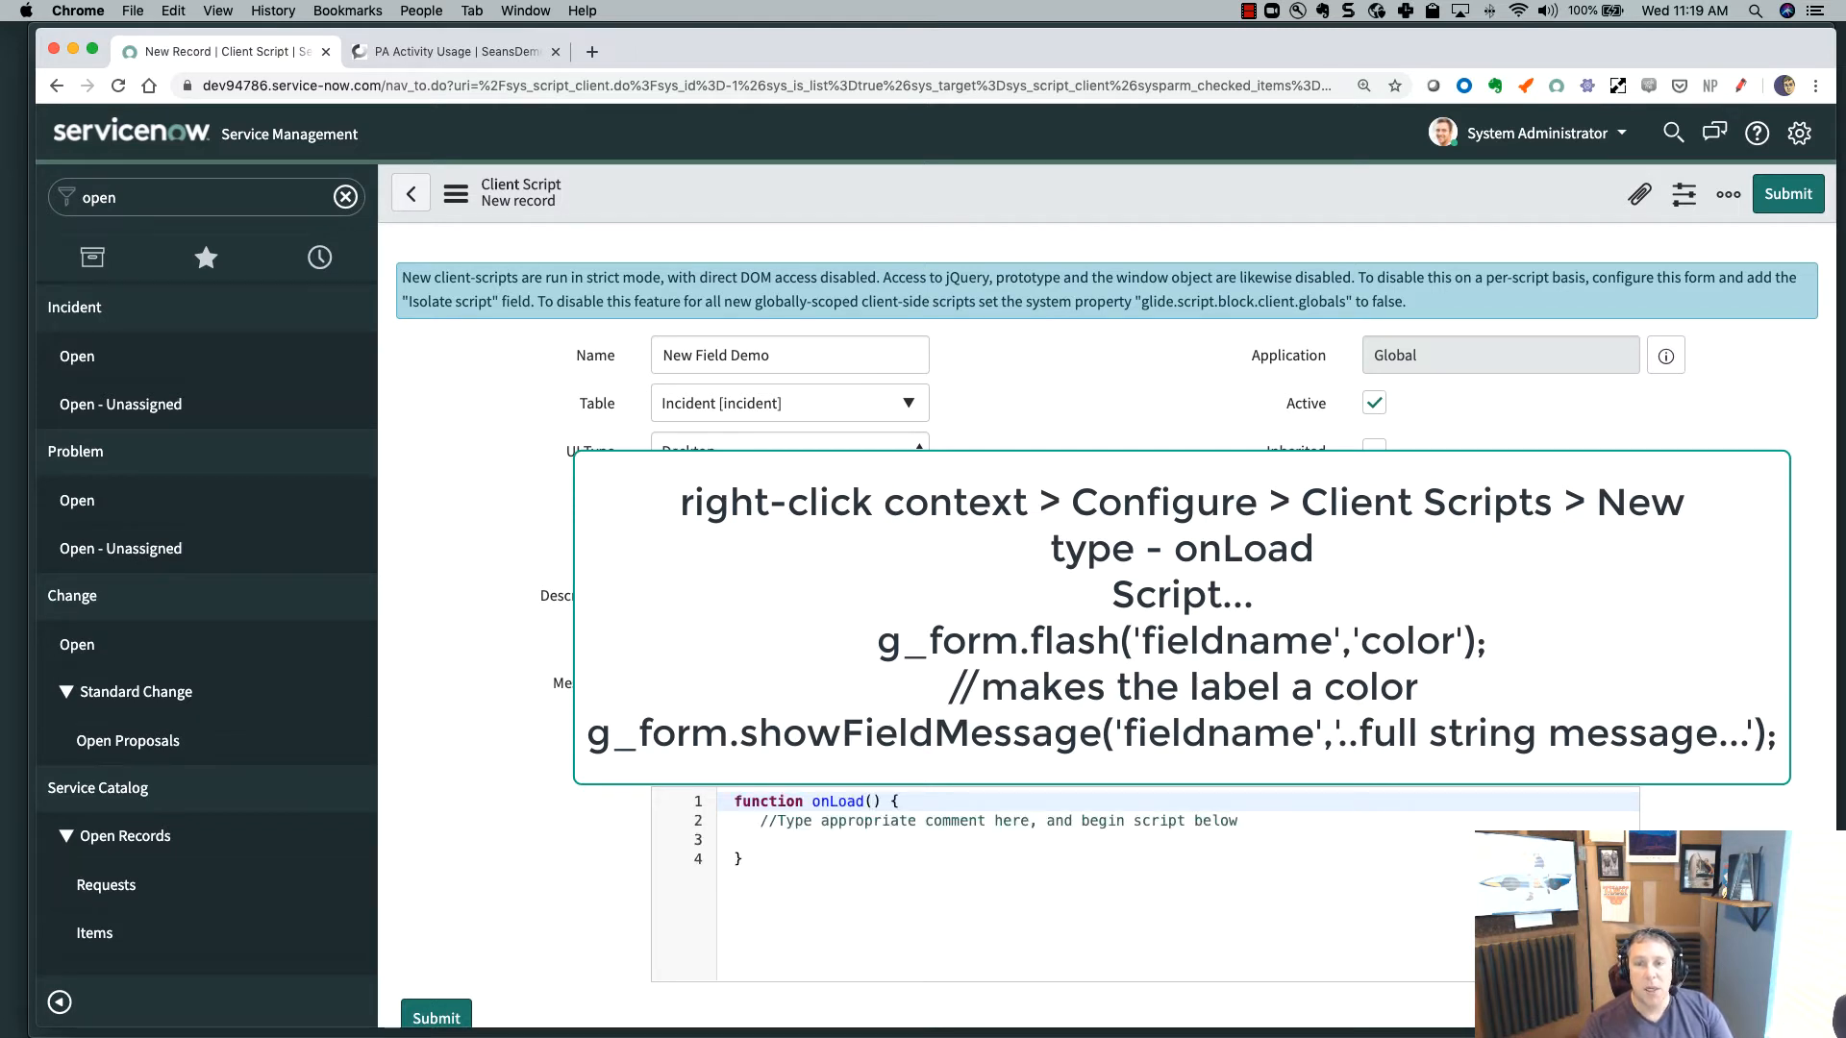
- Insert a g_form.flash(); call on the blank line inside the script's onLoad function
{"action": "left_click", "coordinate": [761, 839]}
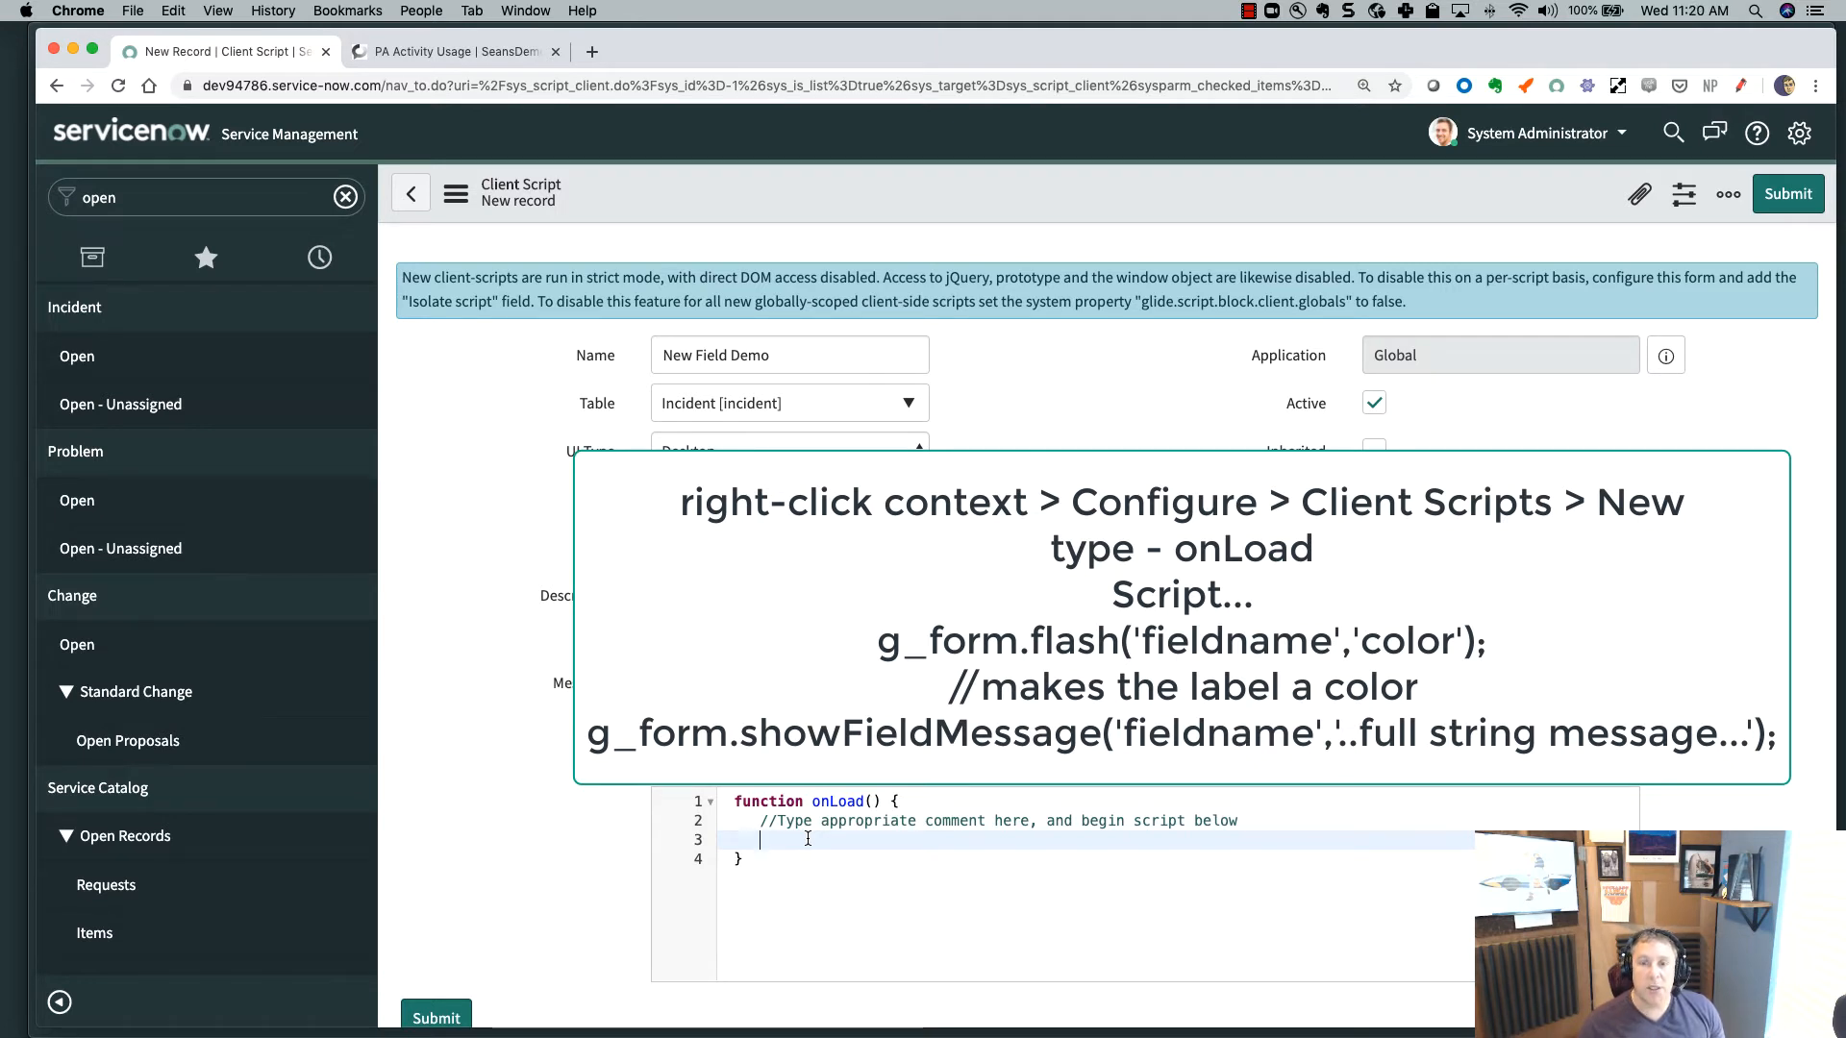
{"action": "type", "text": "g"}
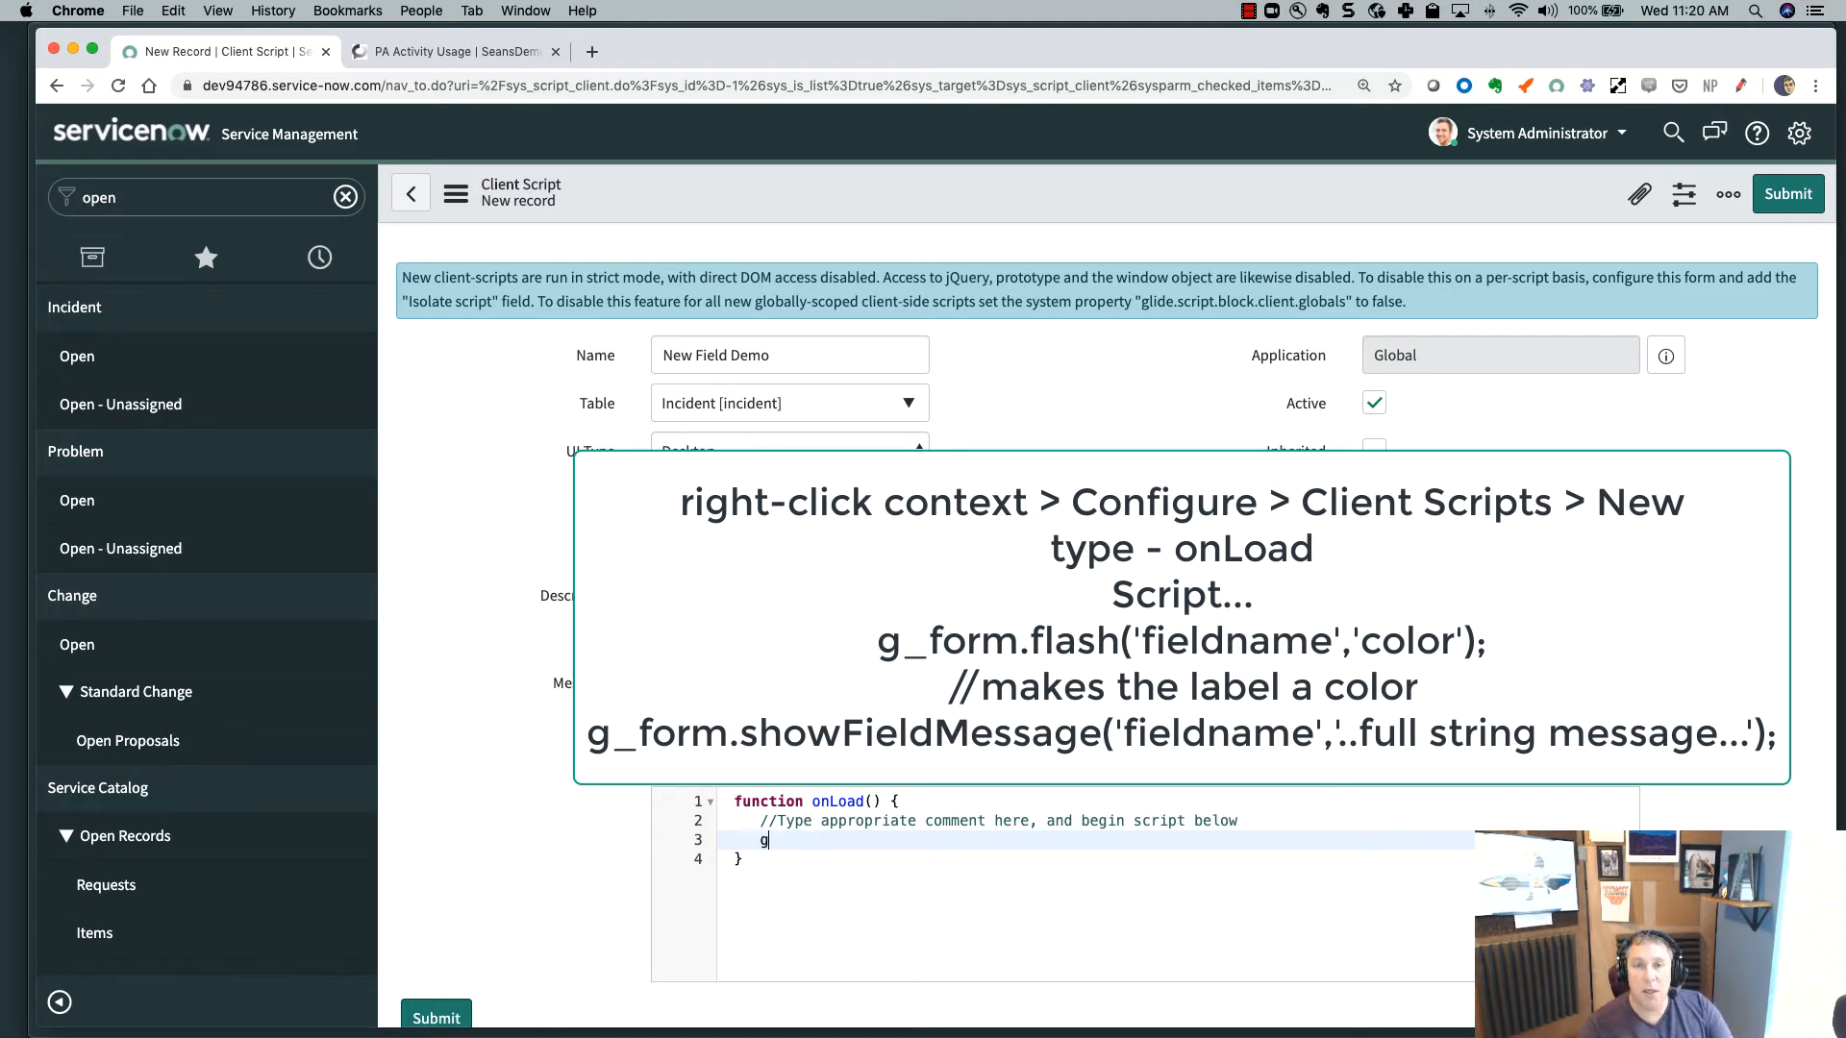
{"action": "type", "text": "_form."}
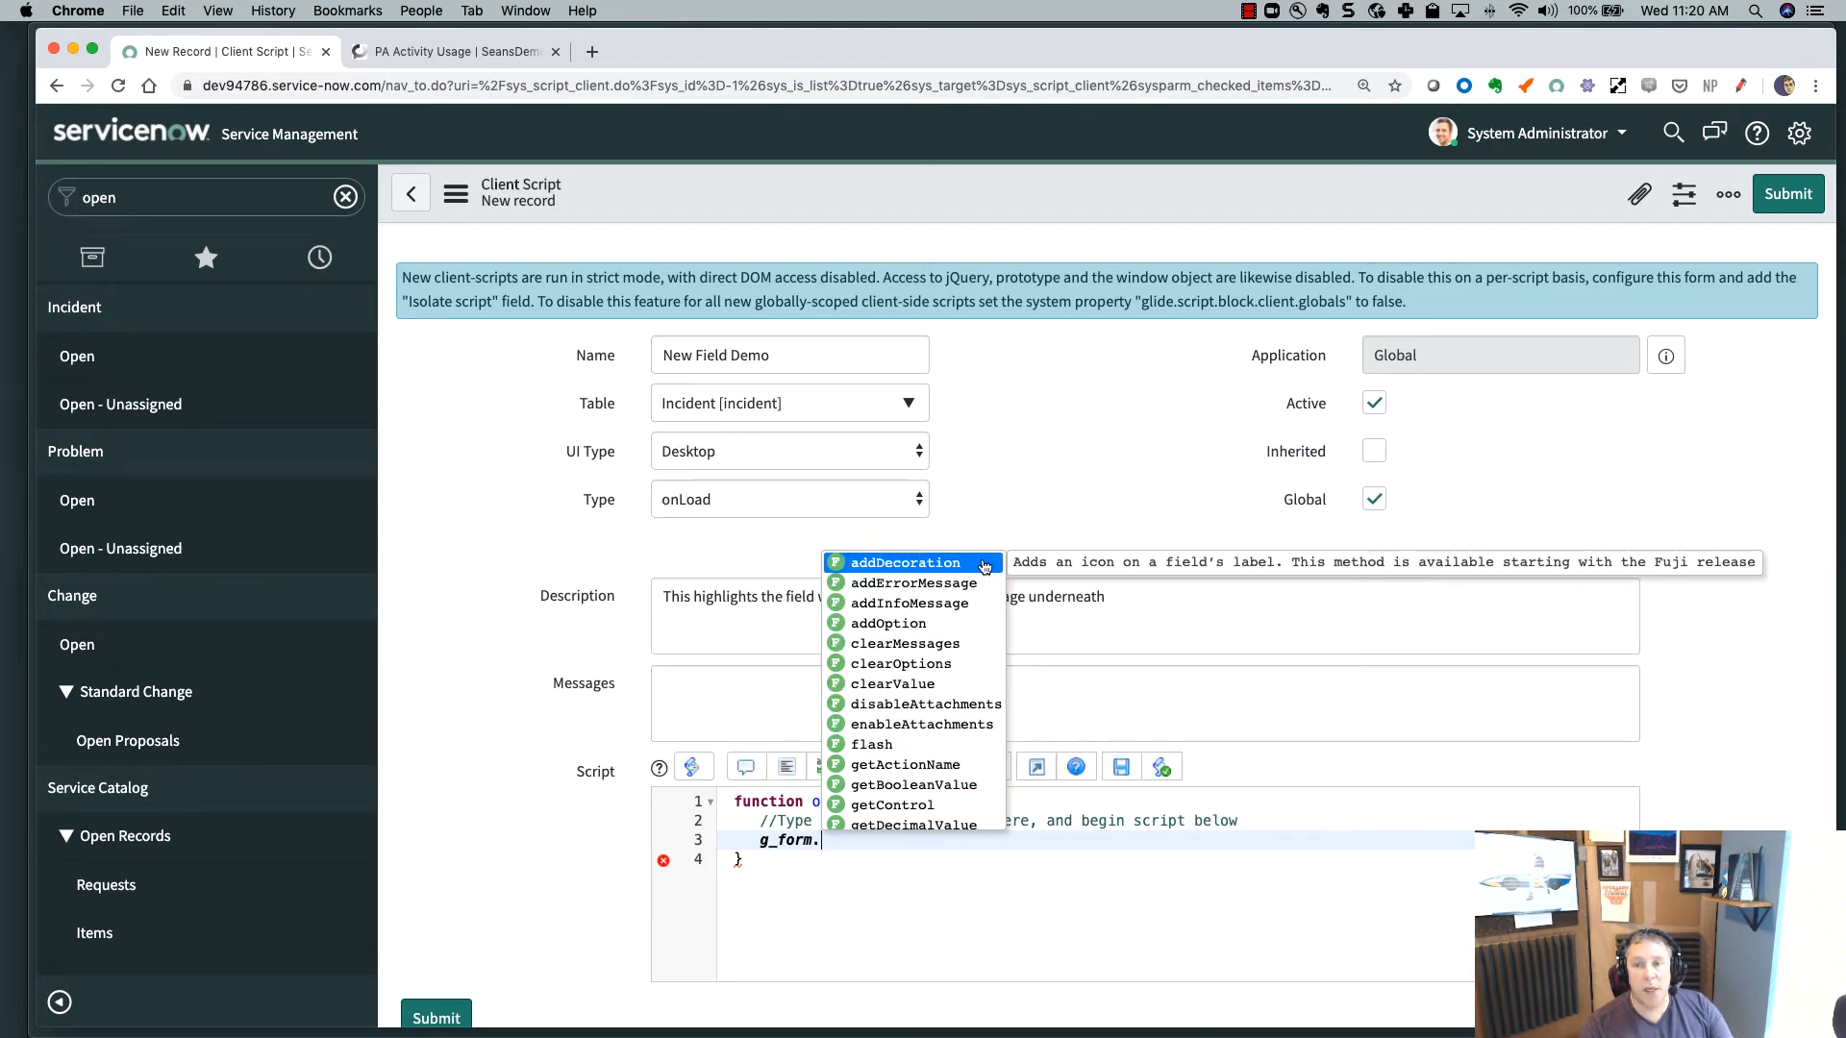
{"action": "left_click", "coordinate": [890, 745]}
{"action": "type", "text": ";"}
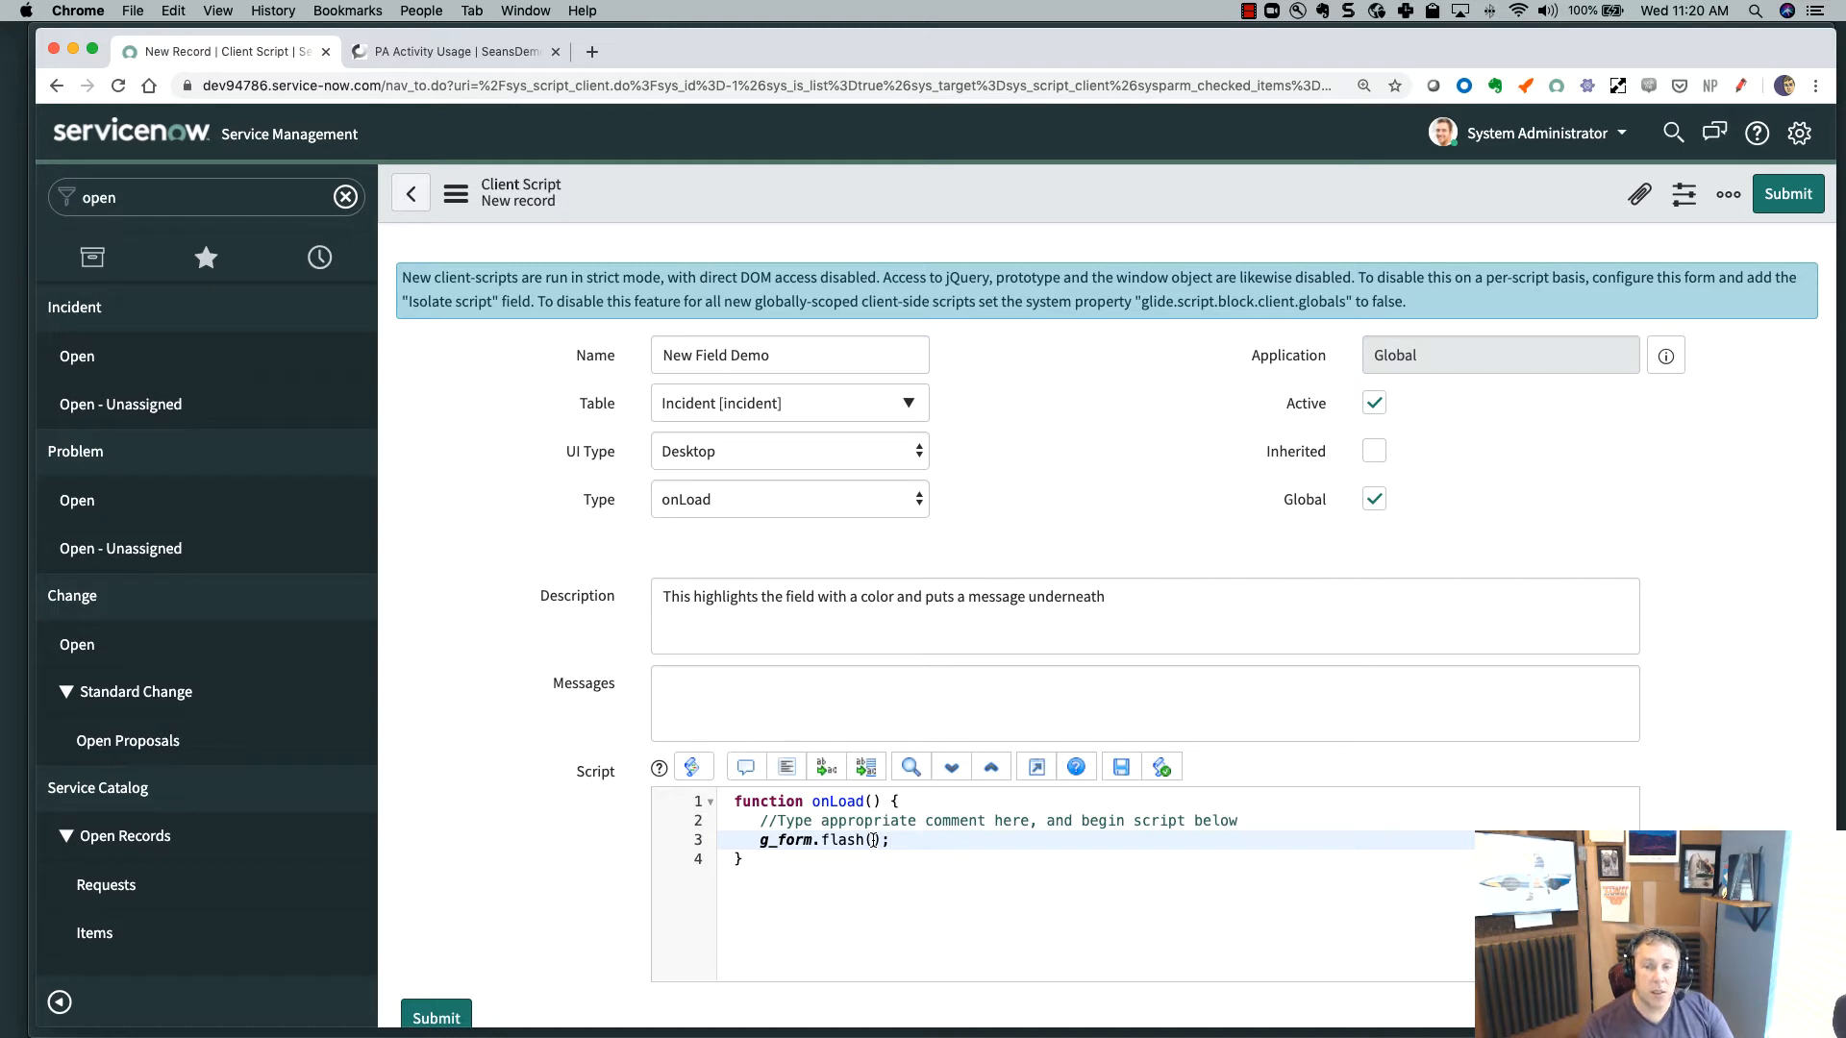
- Fill in the flash call's arguments so the line reads g_form.flash('field_name','red');
{"action": "left_click", "coordinate": [873, 840]}
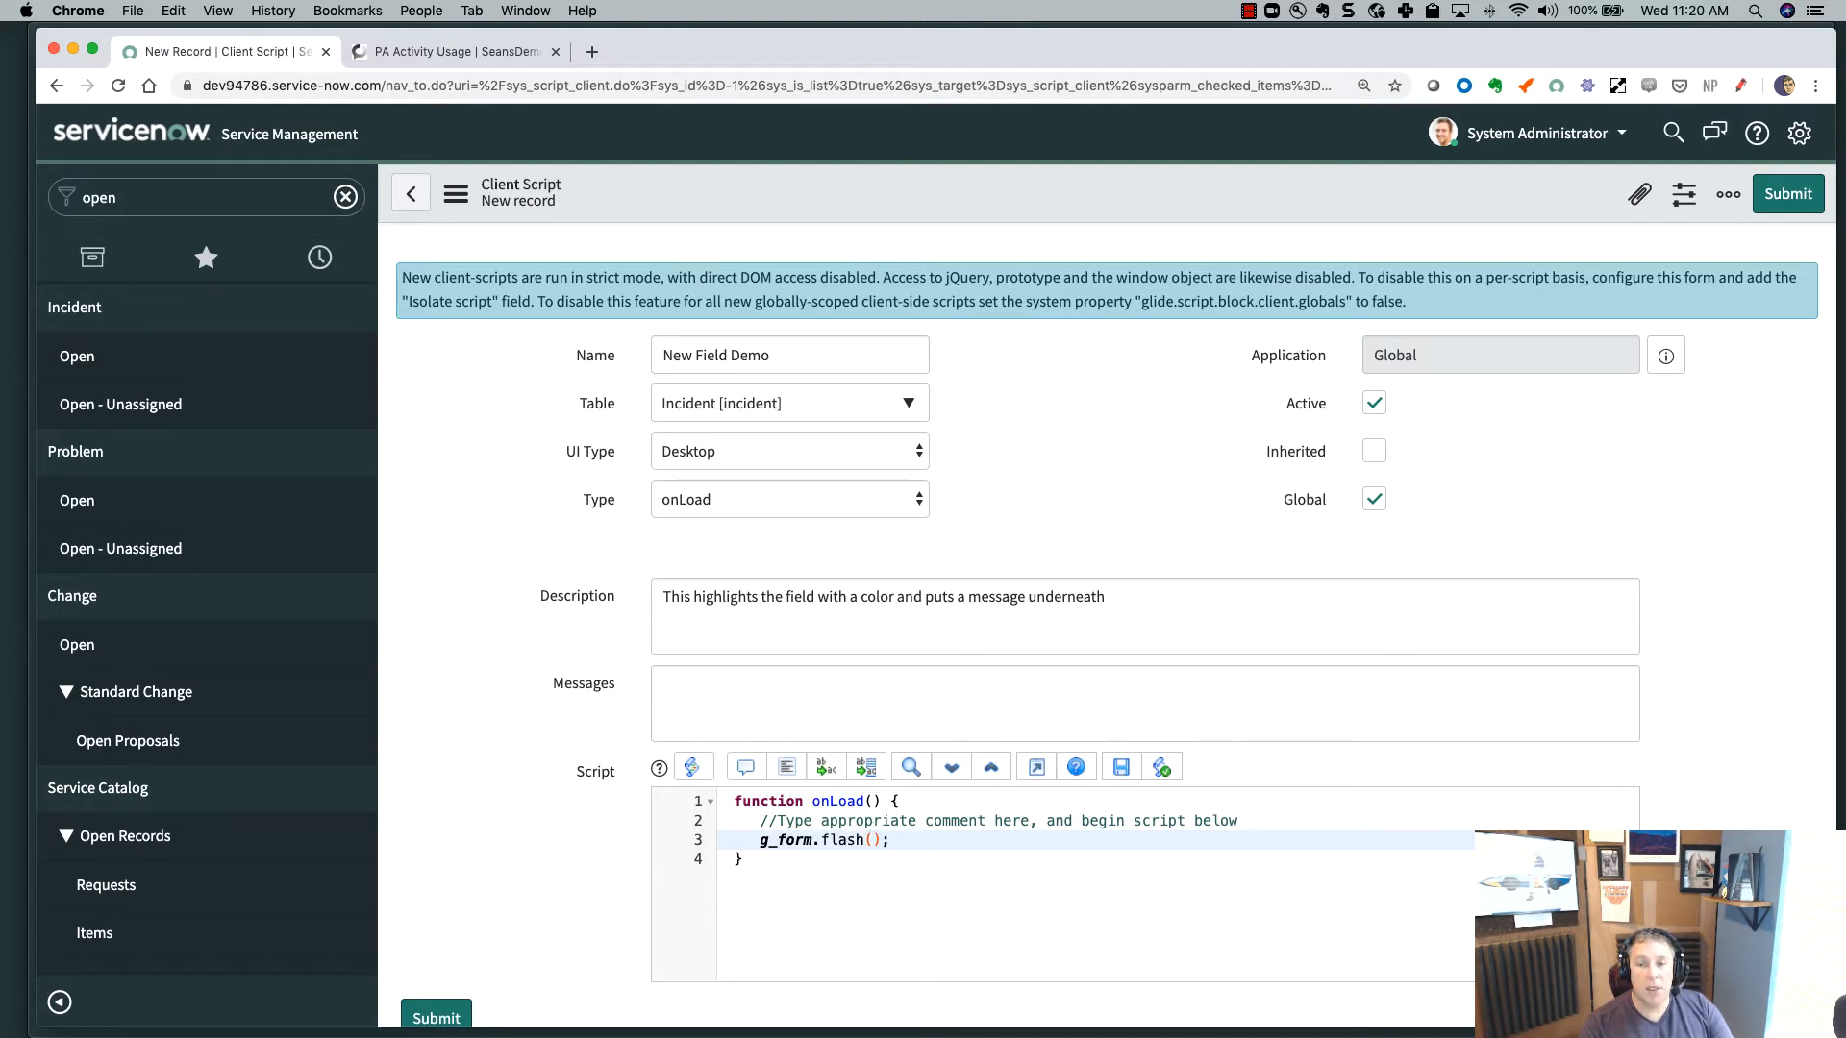
{"action": "type", "text": "'field_name"}
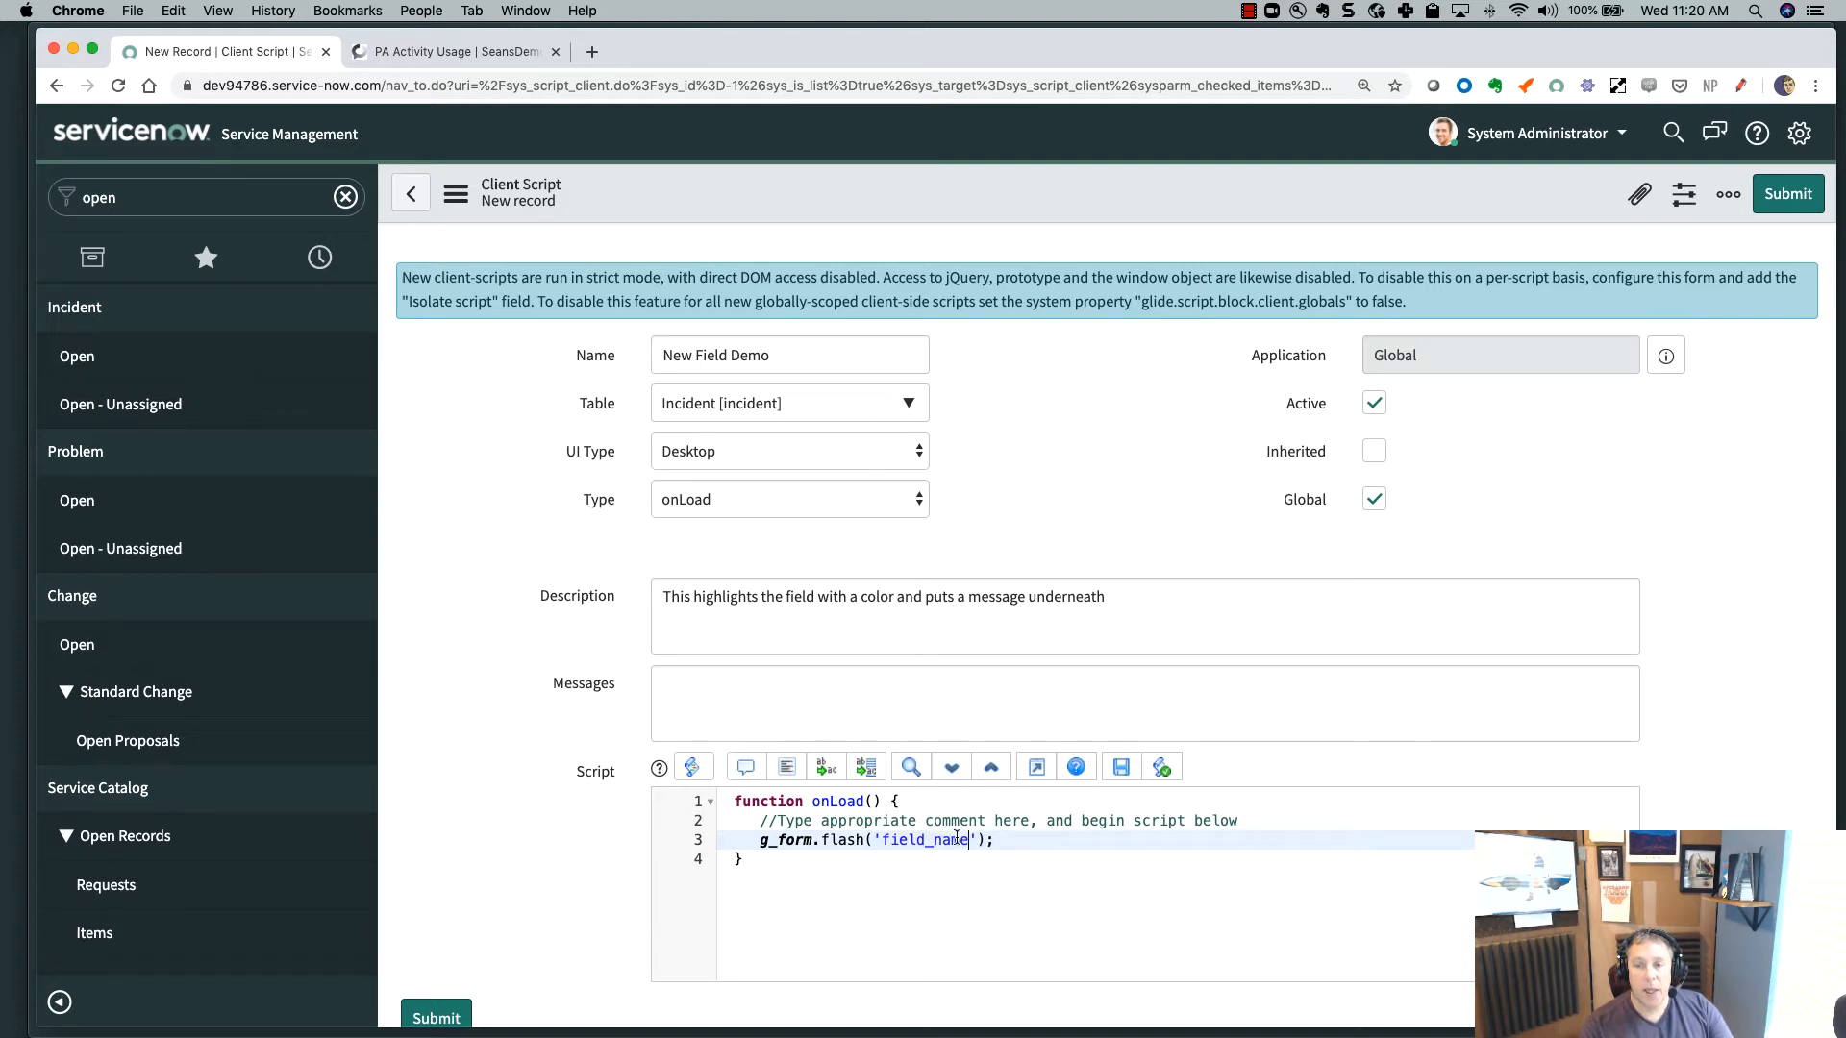
{"action": "type", "text": "','"}
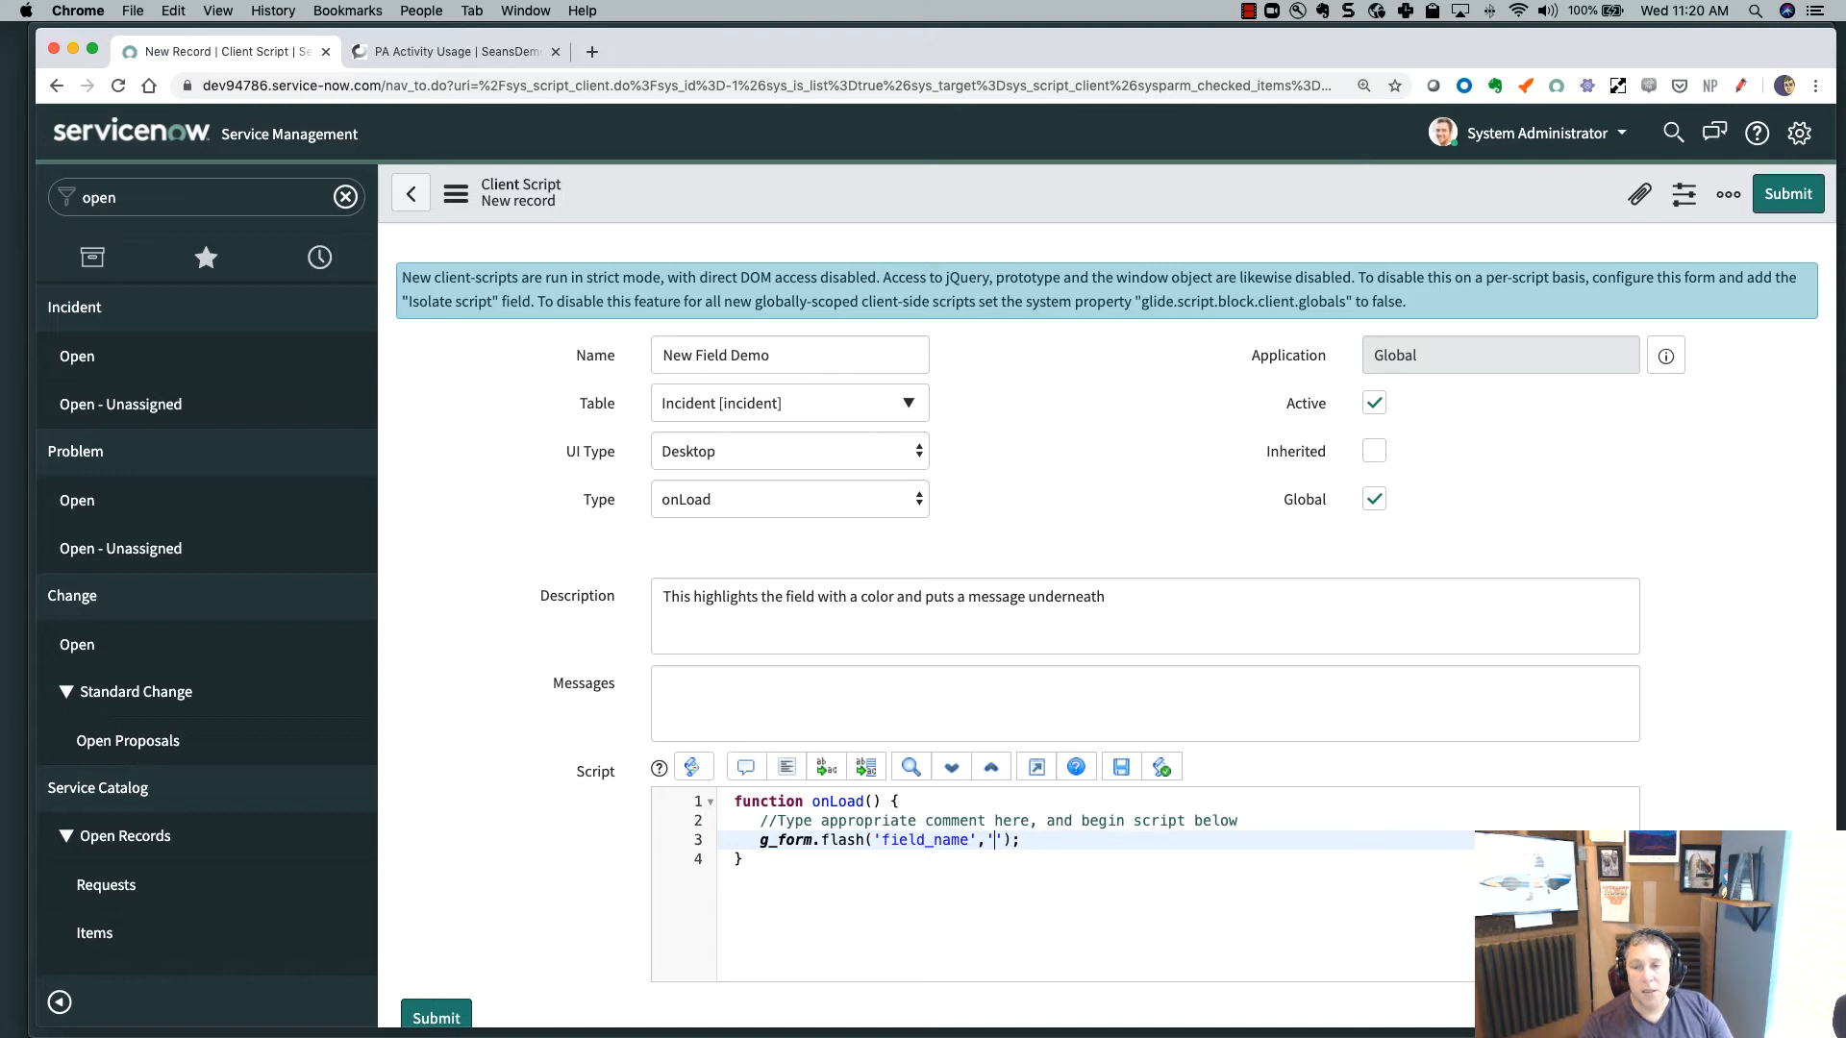
{"action": "type", "text": "red'"}
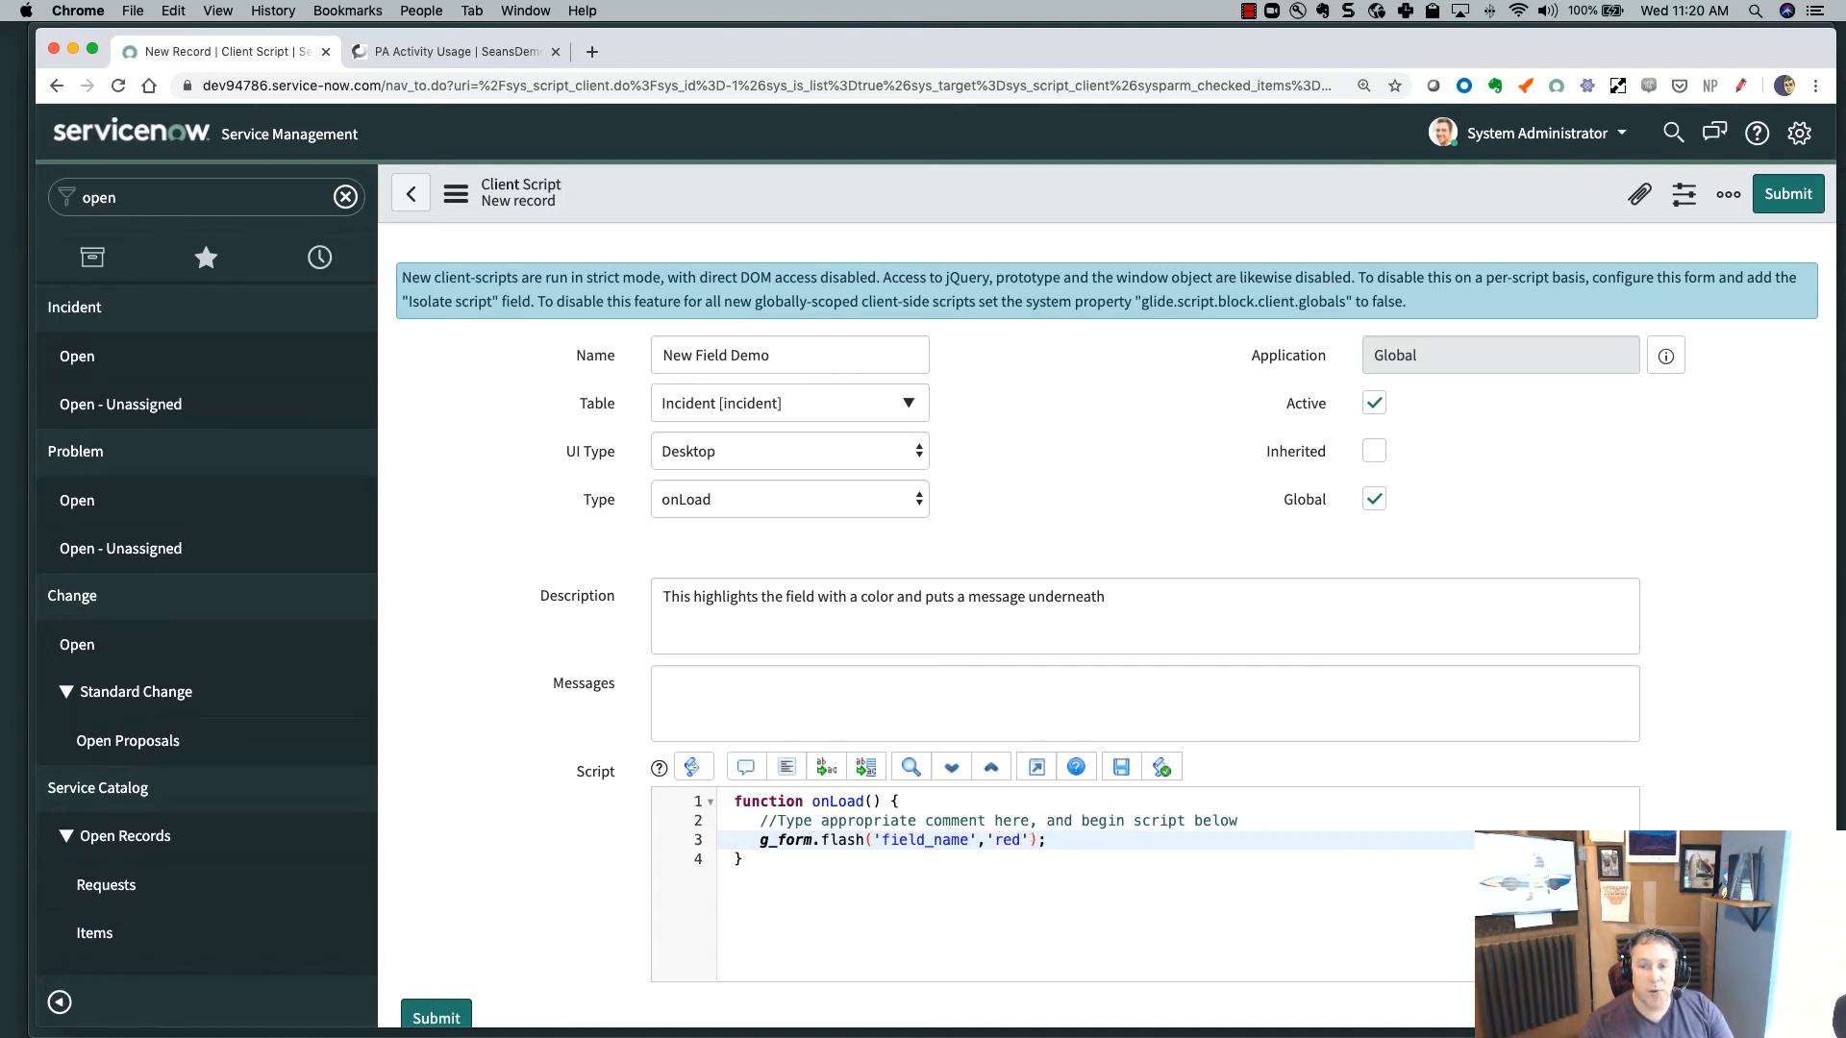
{"action": "type", "text": ","}
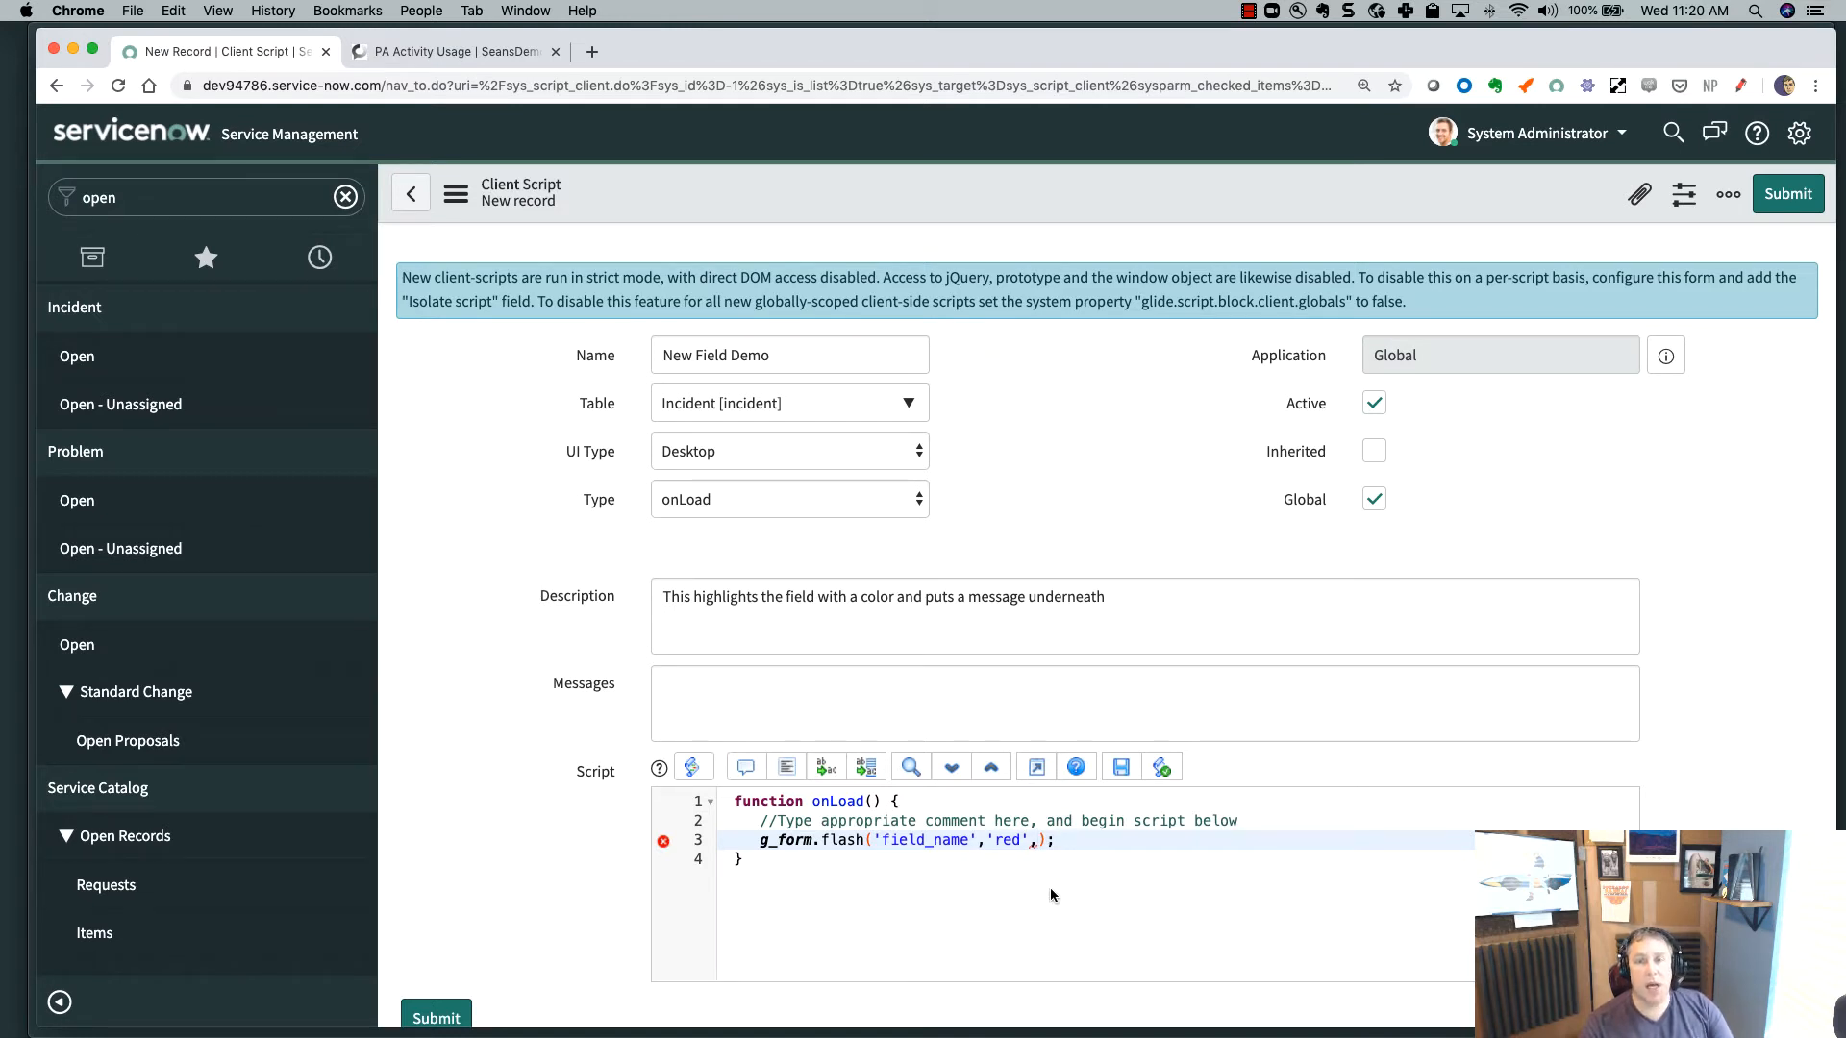
{"action": "left_click", "coordinate": [1053, 840]}
- Begin another g_form. method call on a new line below the flash call
{"action": "key", "text": "Return"}
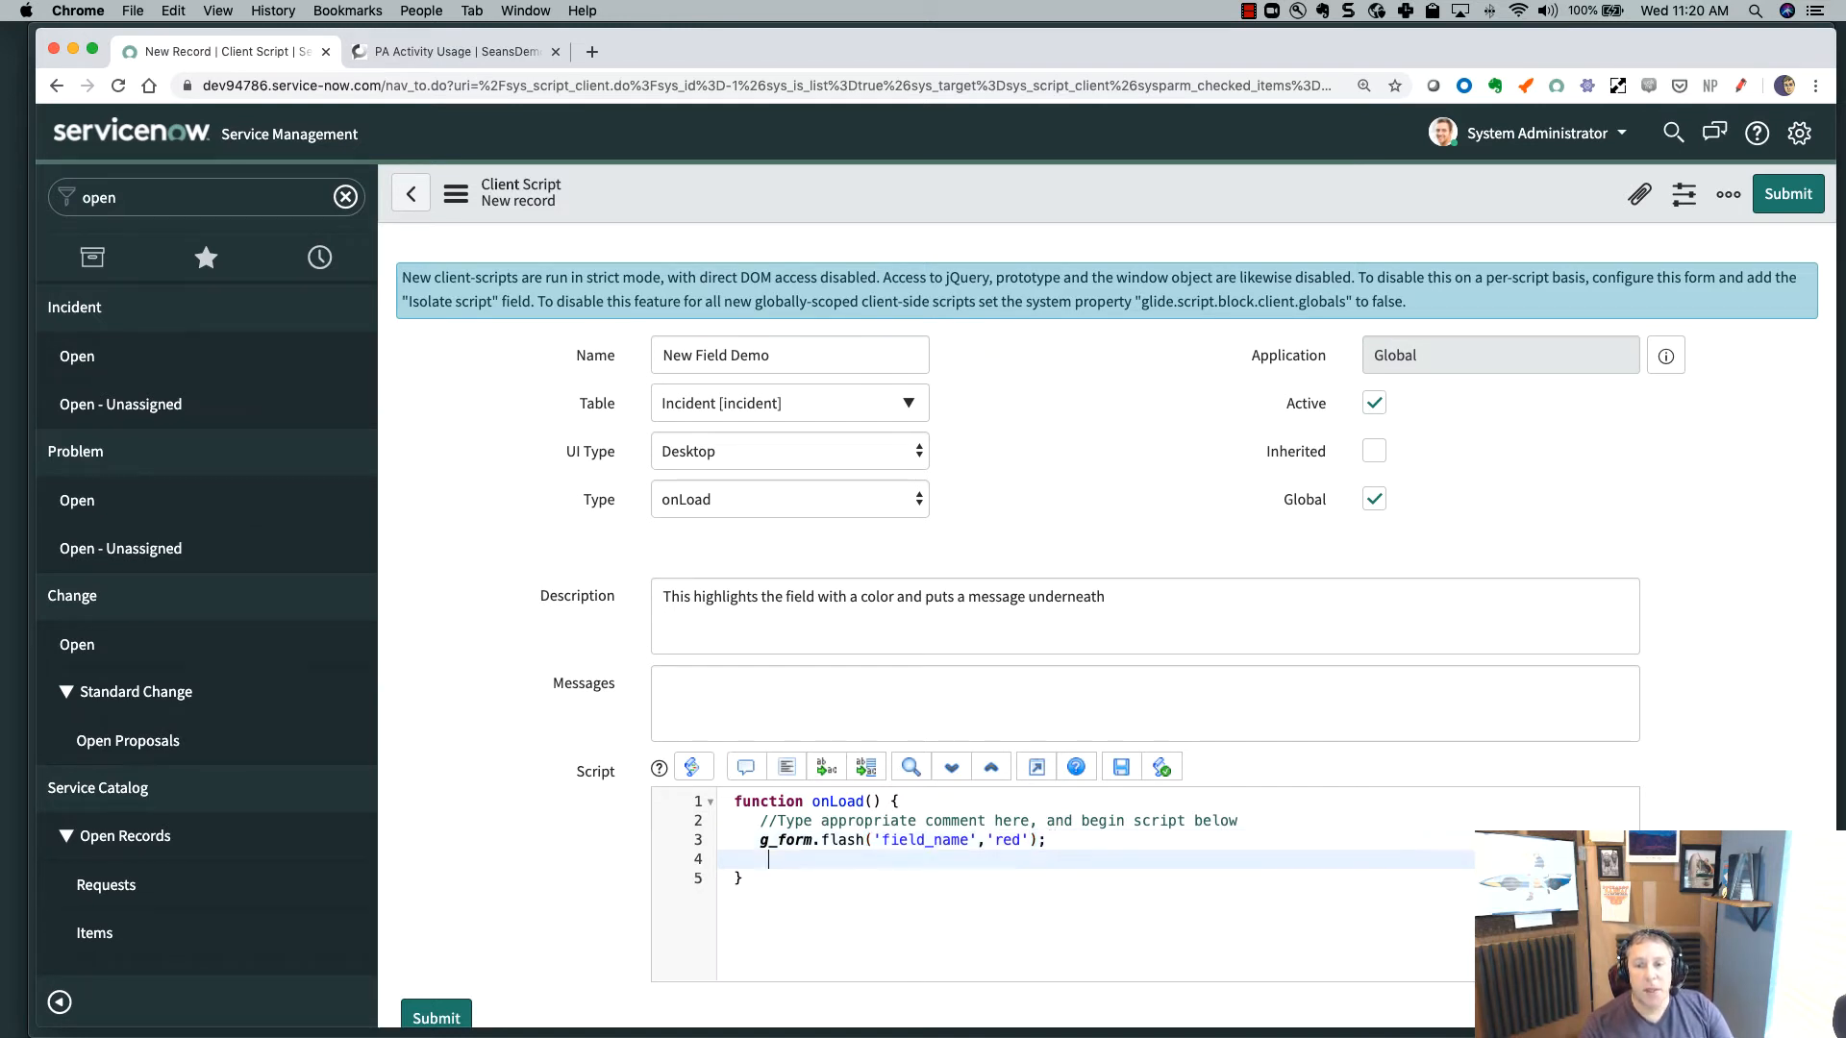
{"action": "type", "text": "g"}
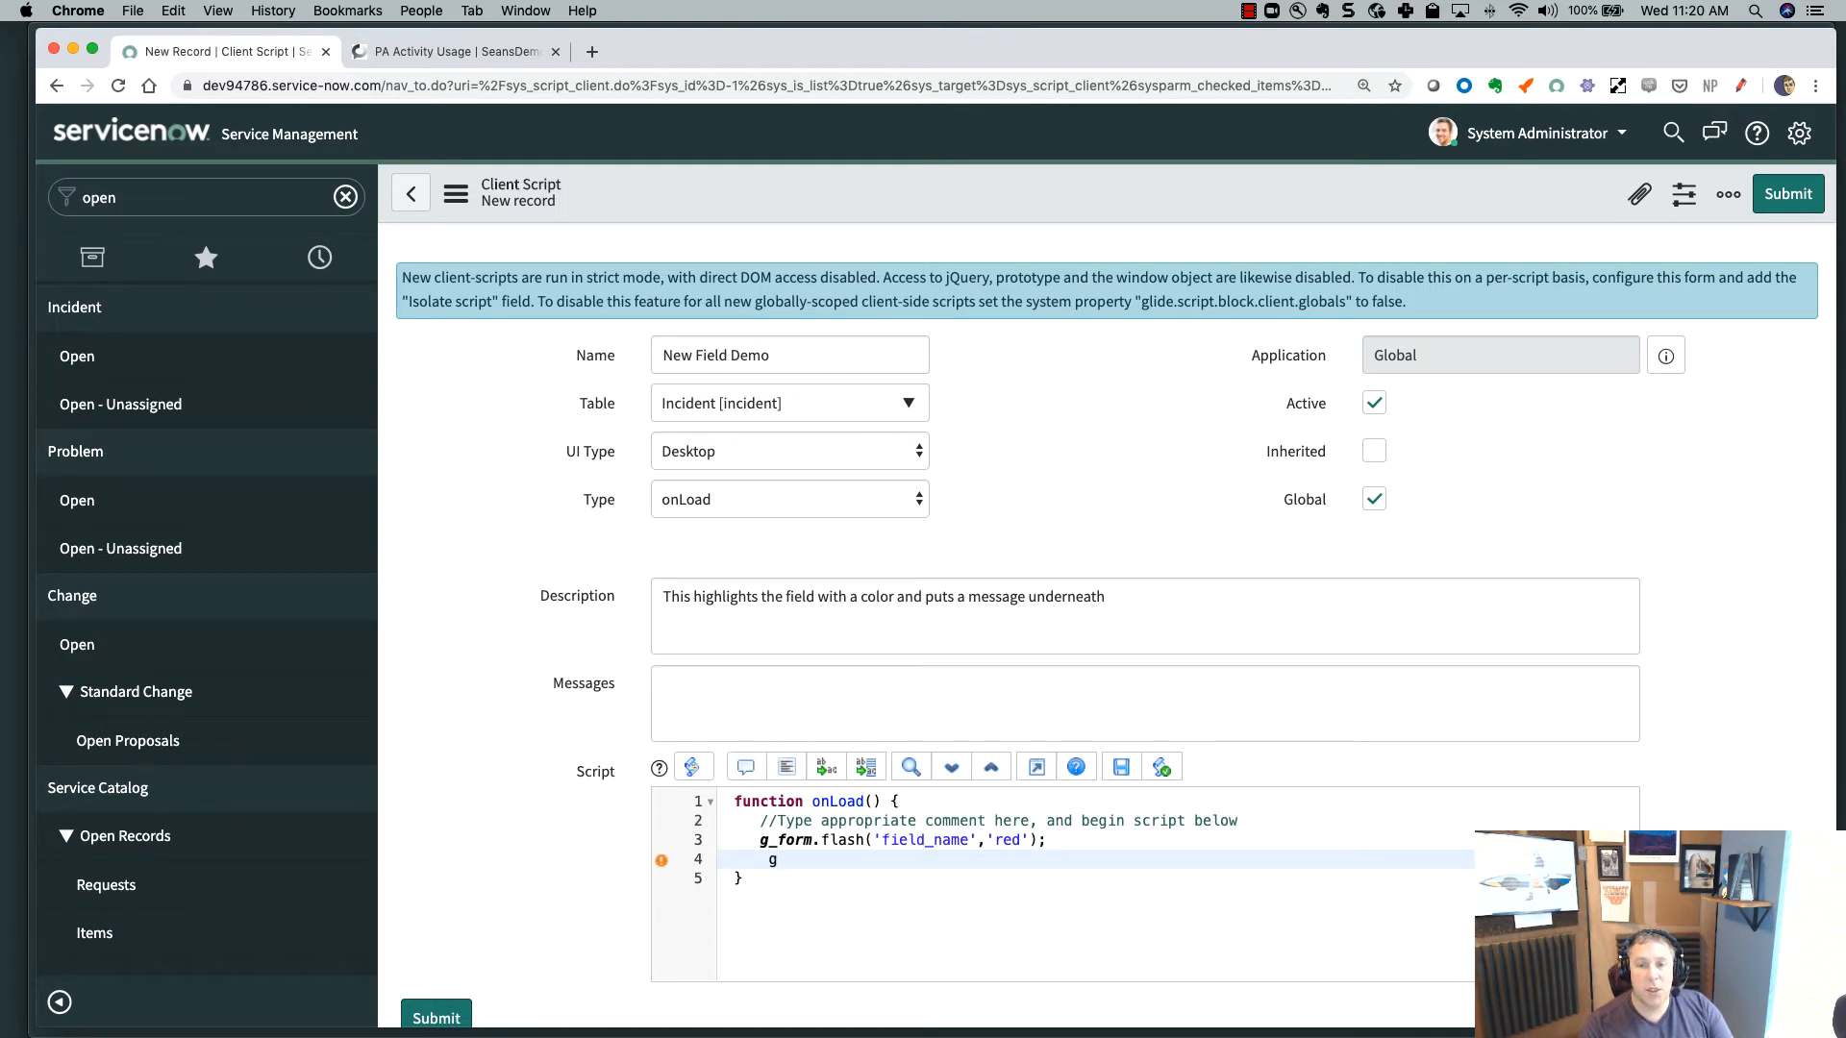
{"action": "type", "text": "_form."}
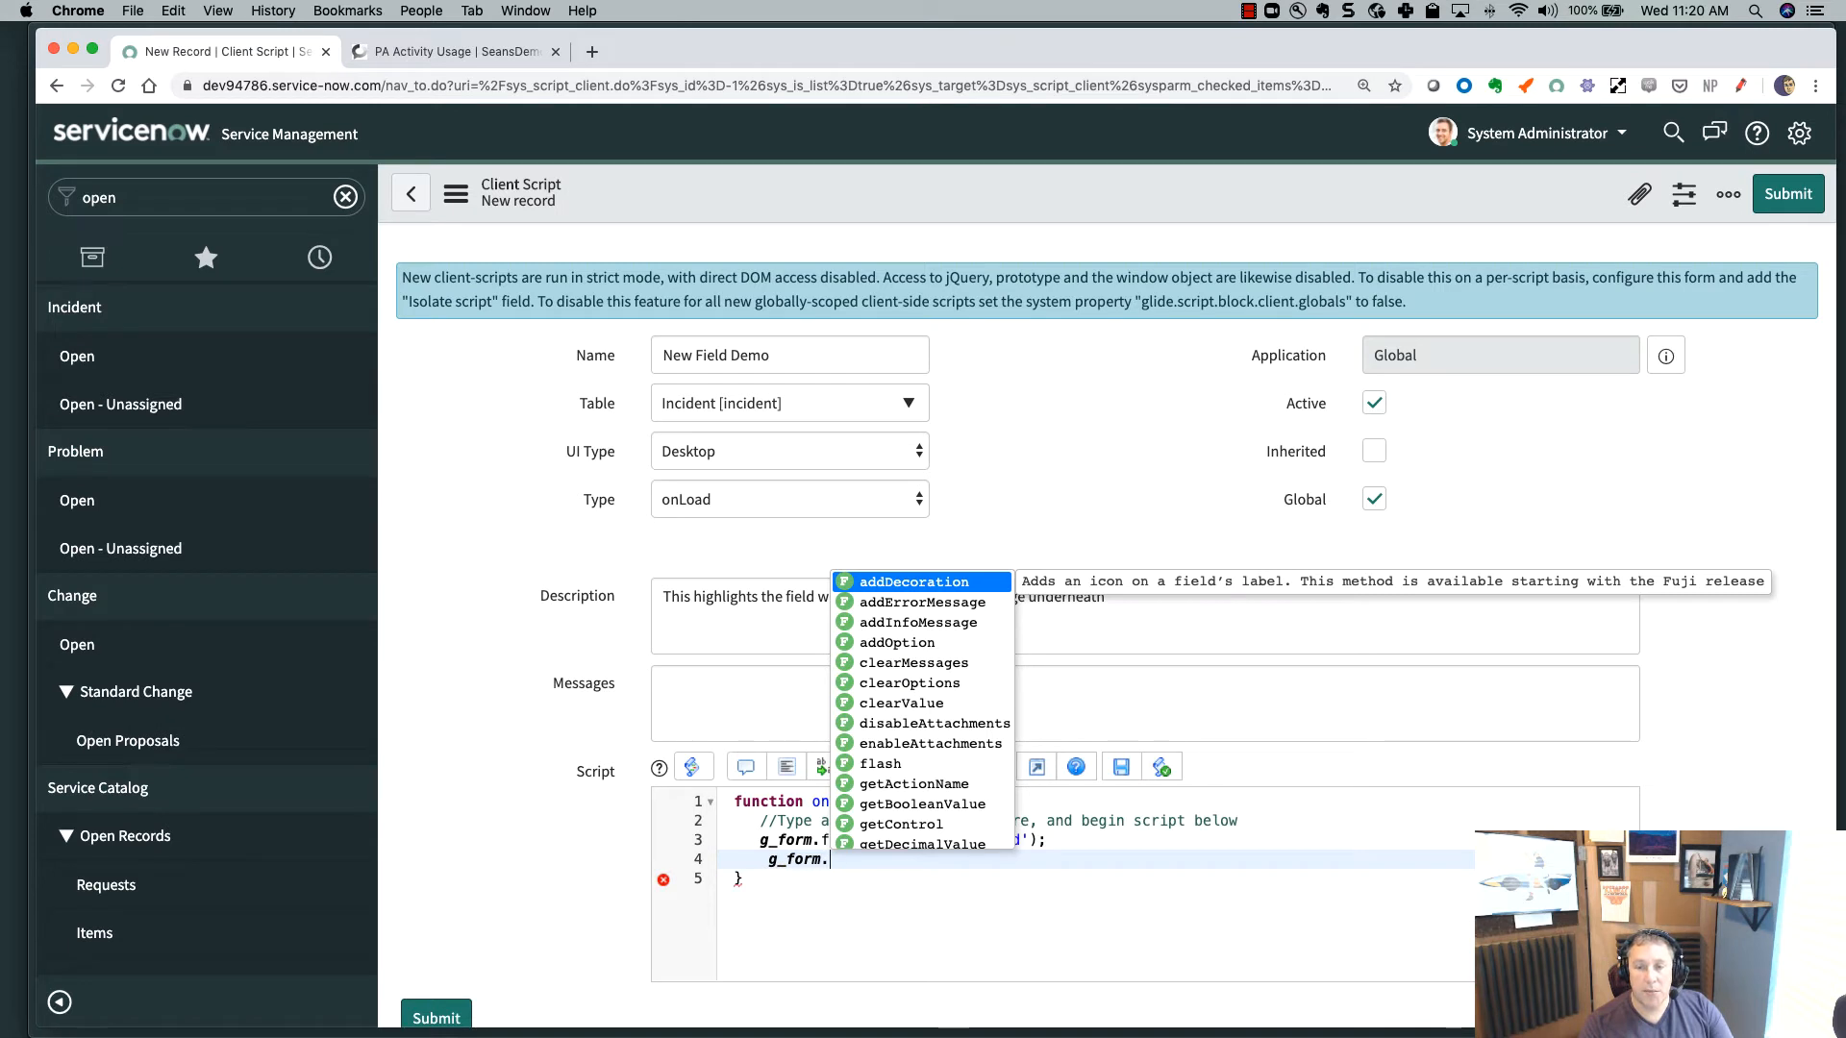
{"action": "type", "text": "sho"}
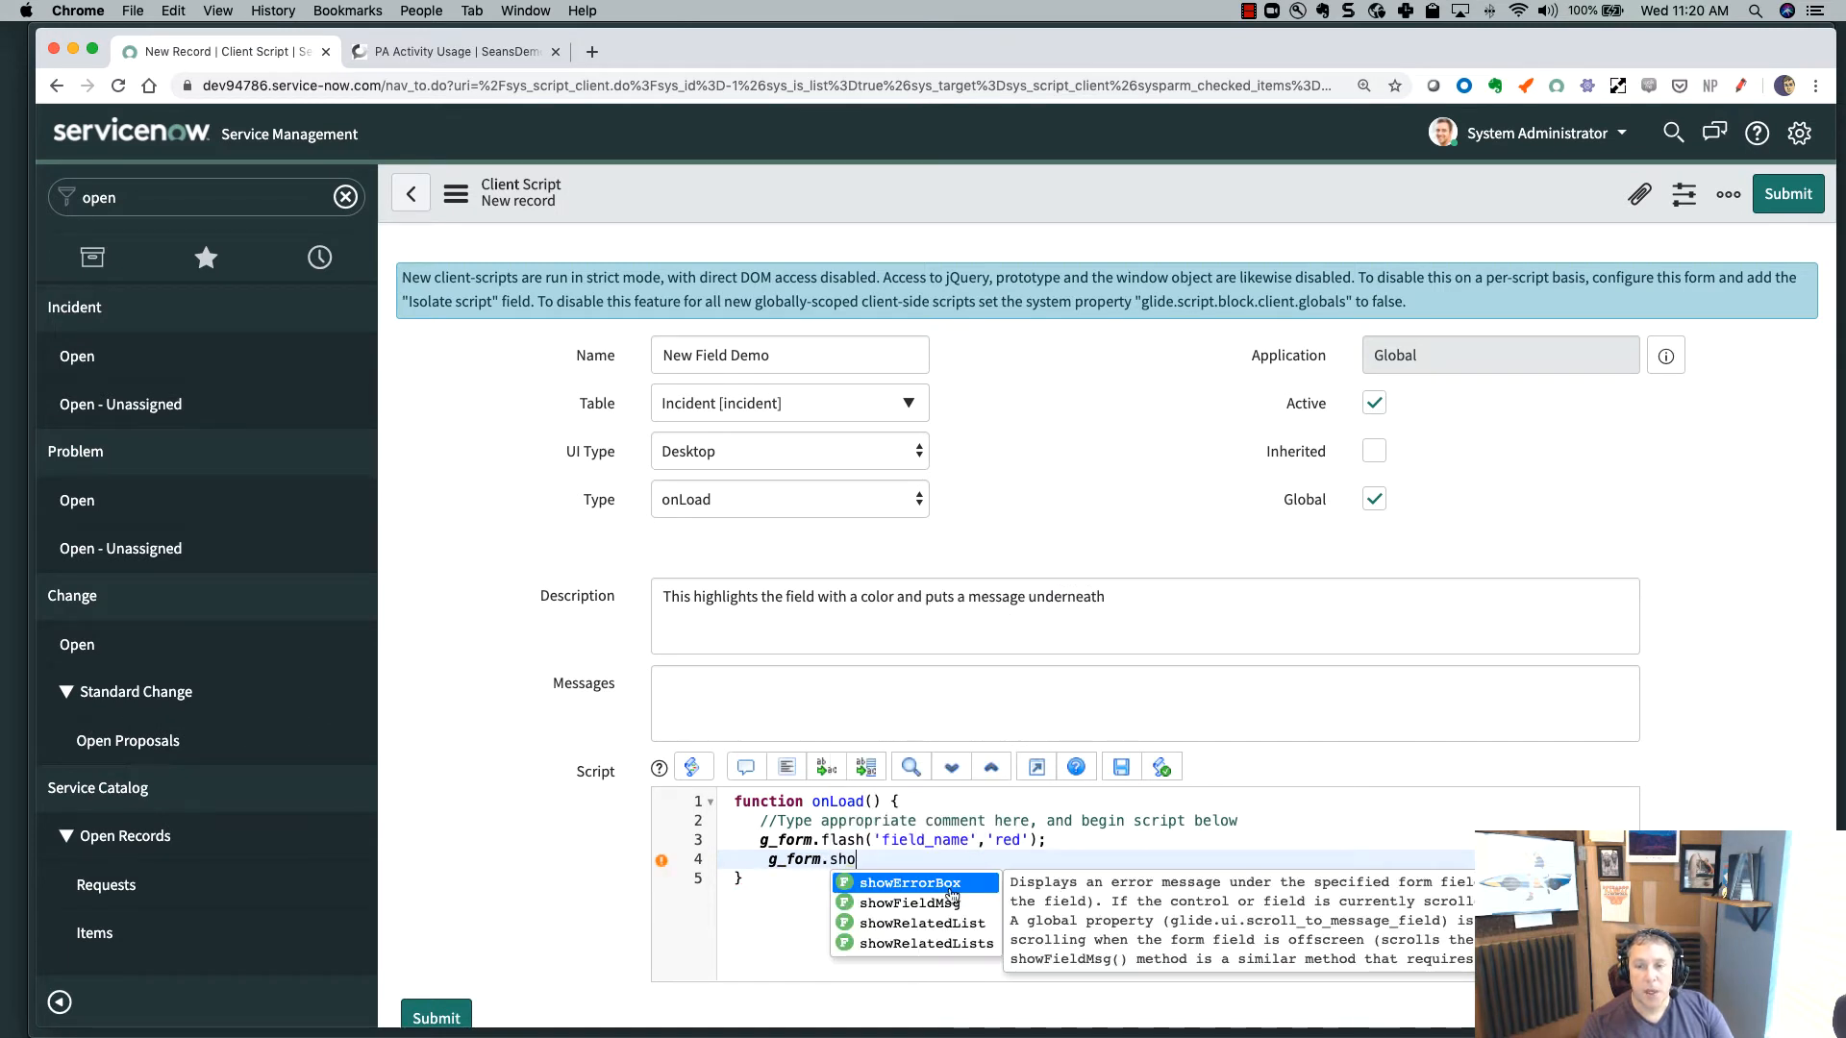
{"action": "left_click", "coordinate": [950, 904]}
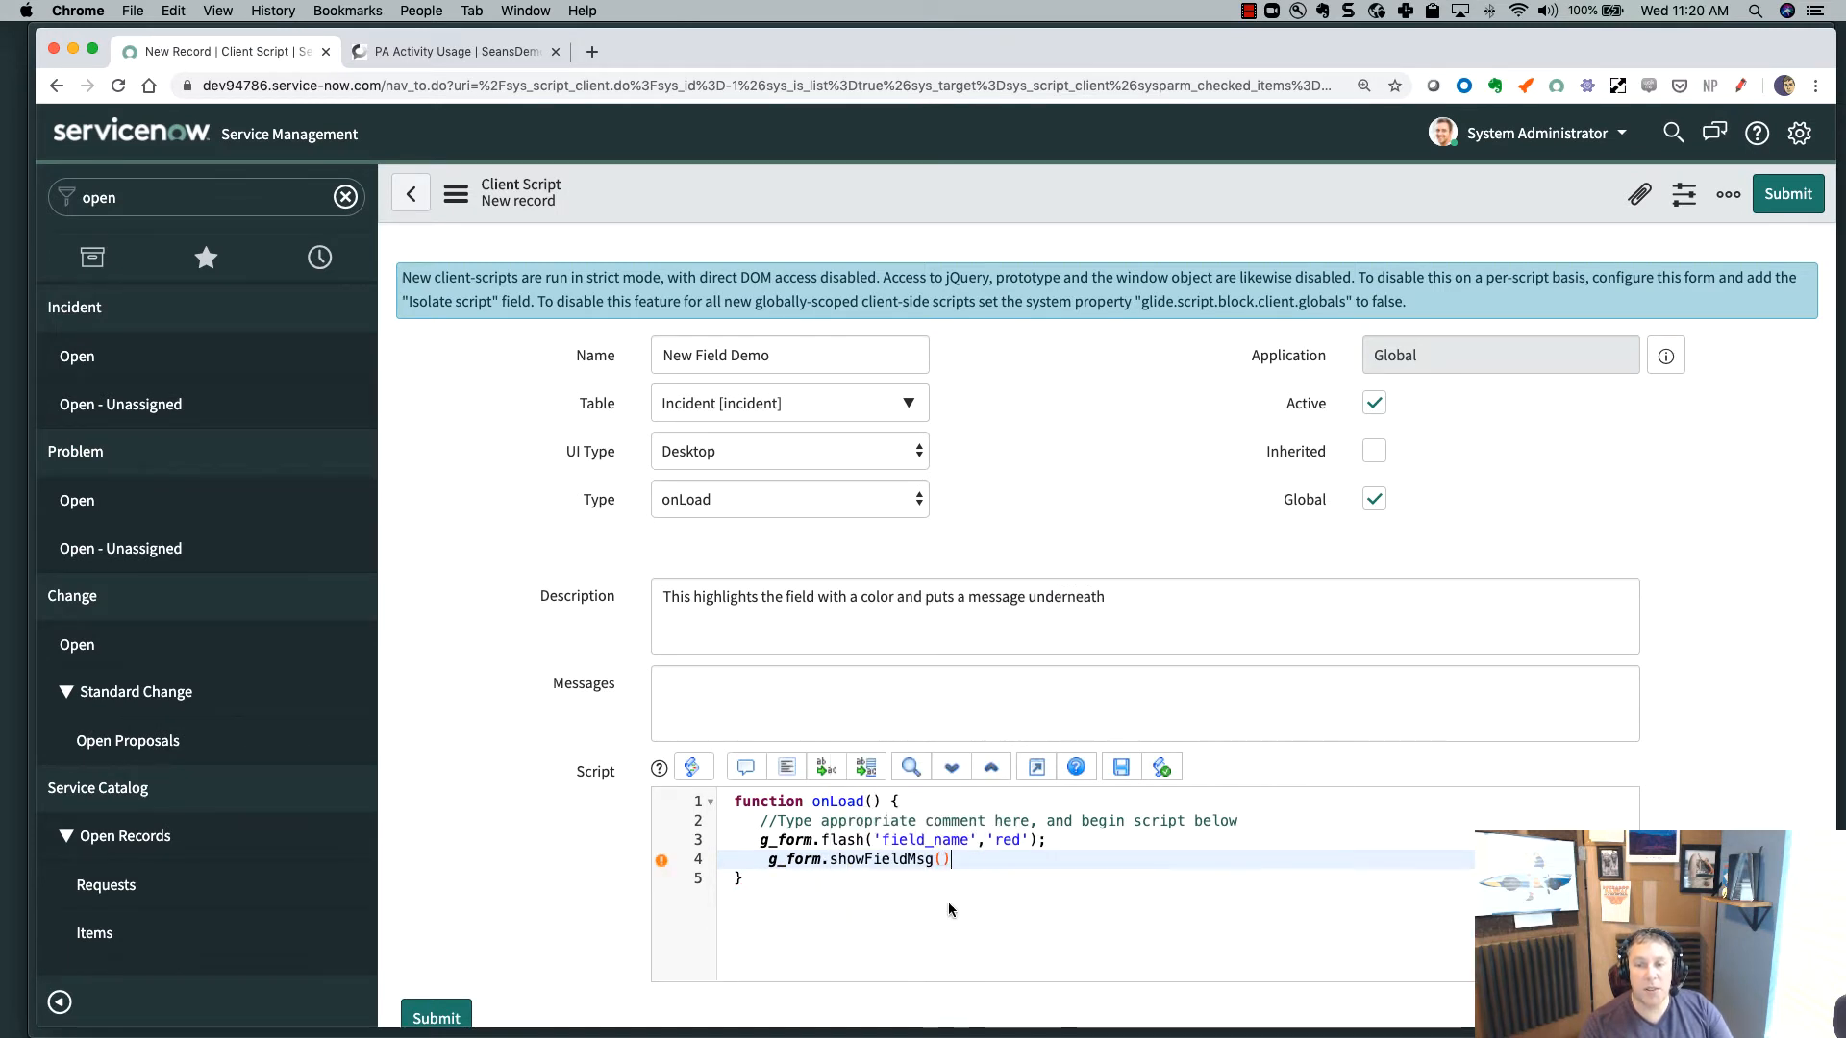
{"action": "left_click_drag", "start_coordinate": [950, 858], "coordinate": [905, 858]}
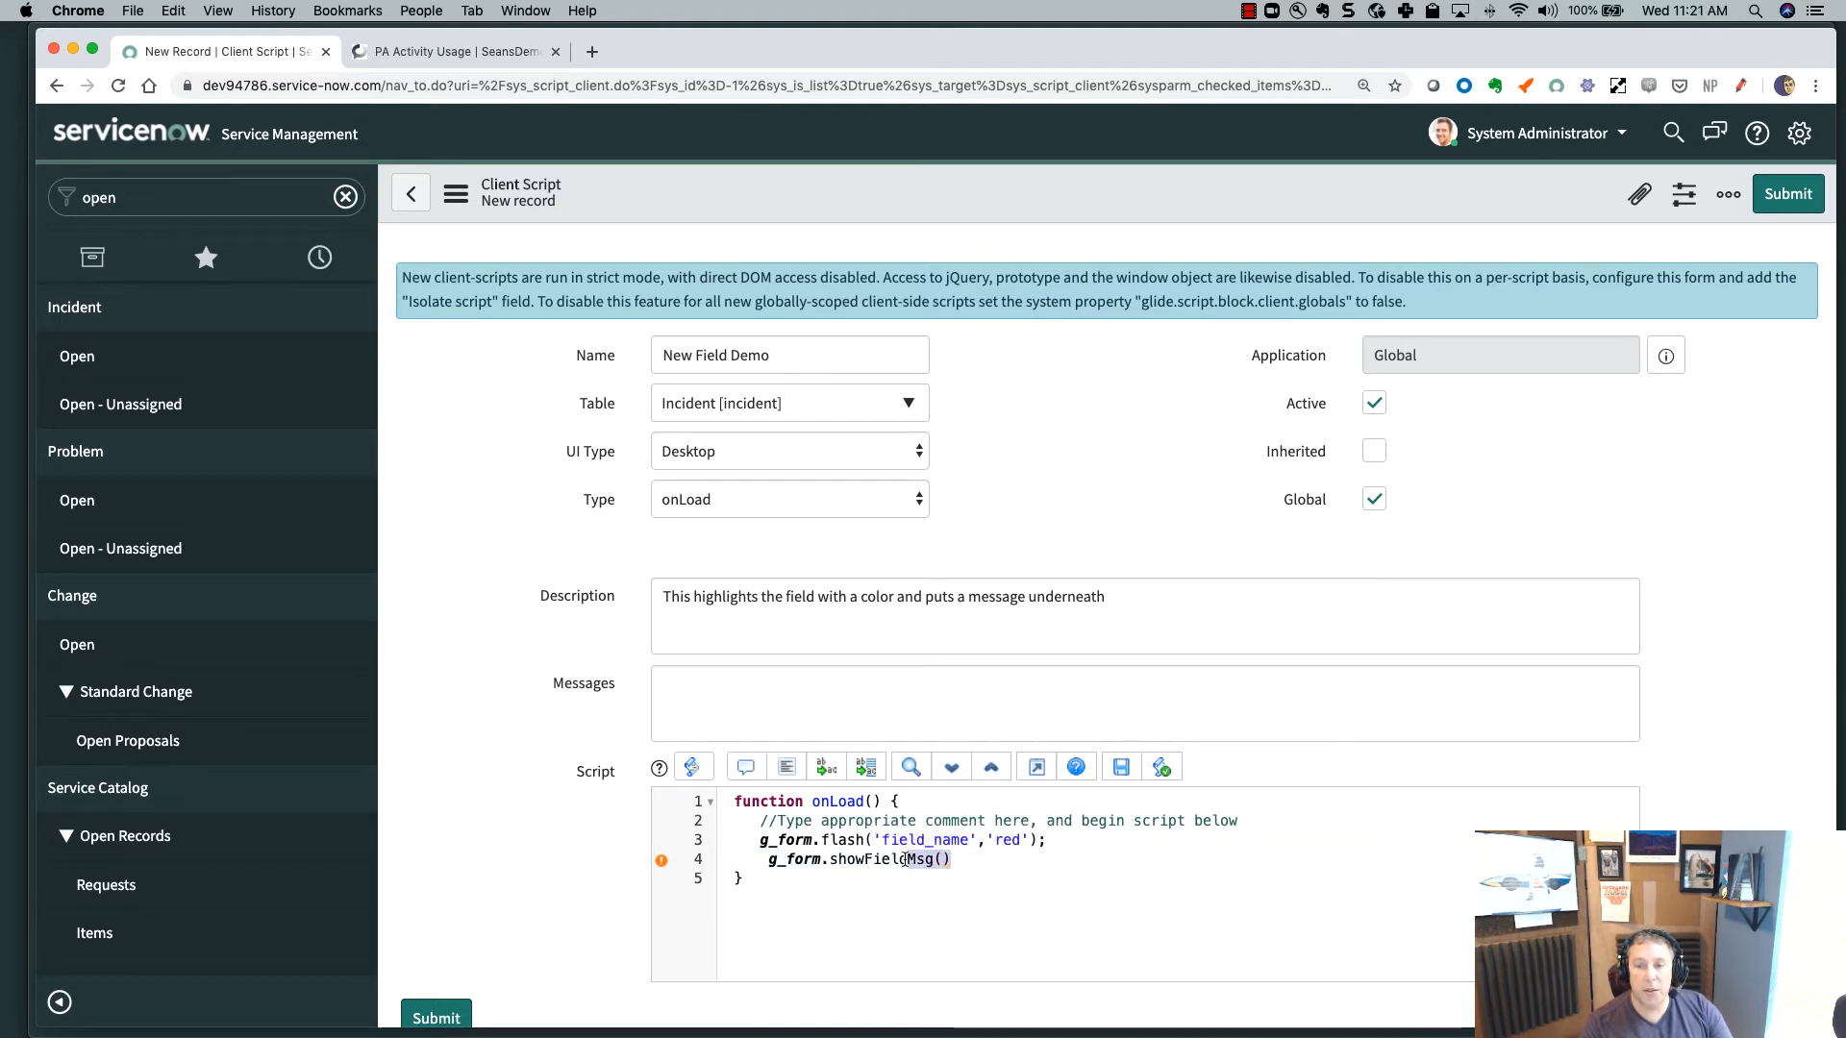
{"action": "key", "text": "BackSpace"}
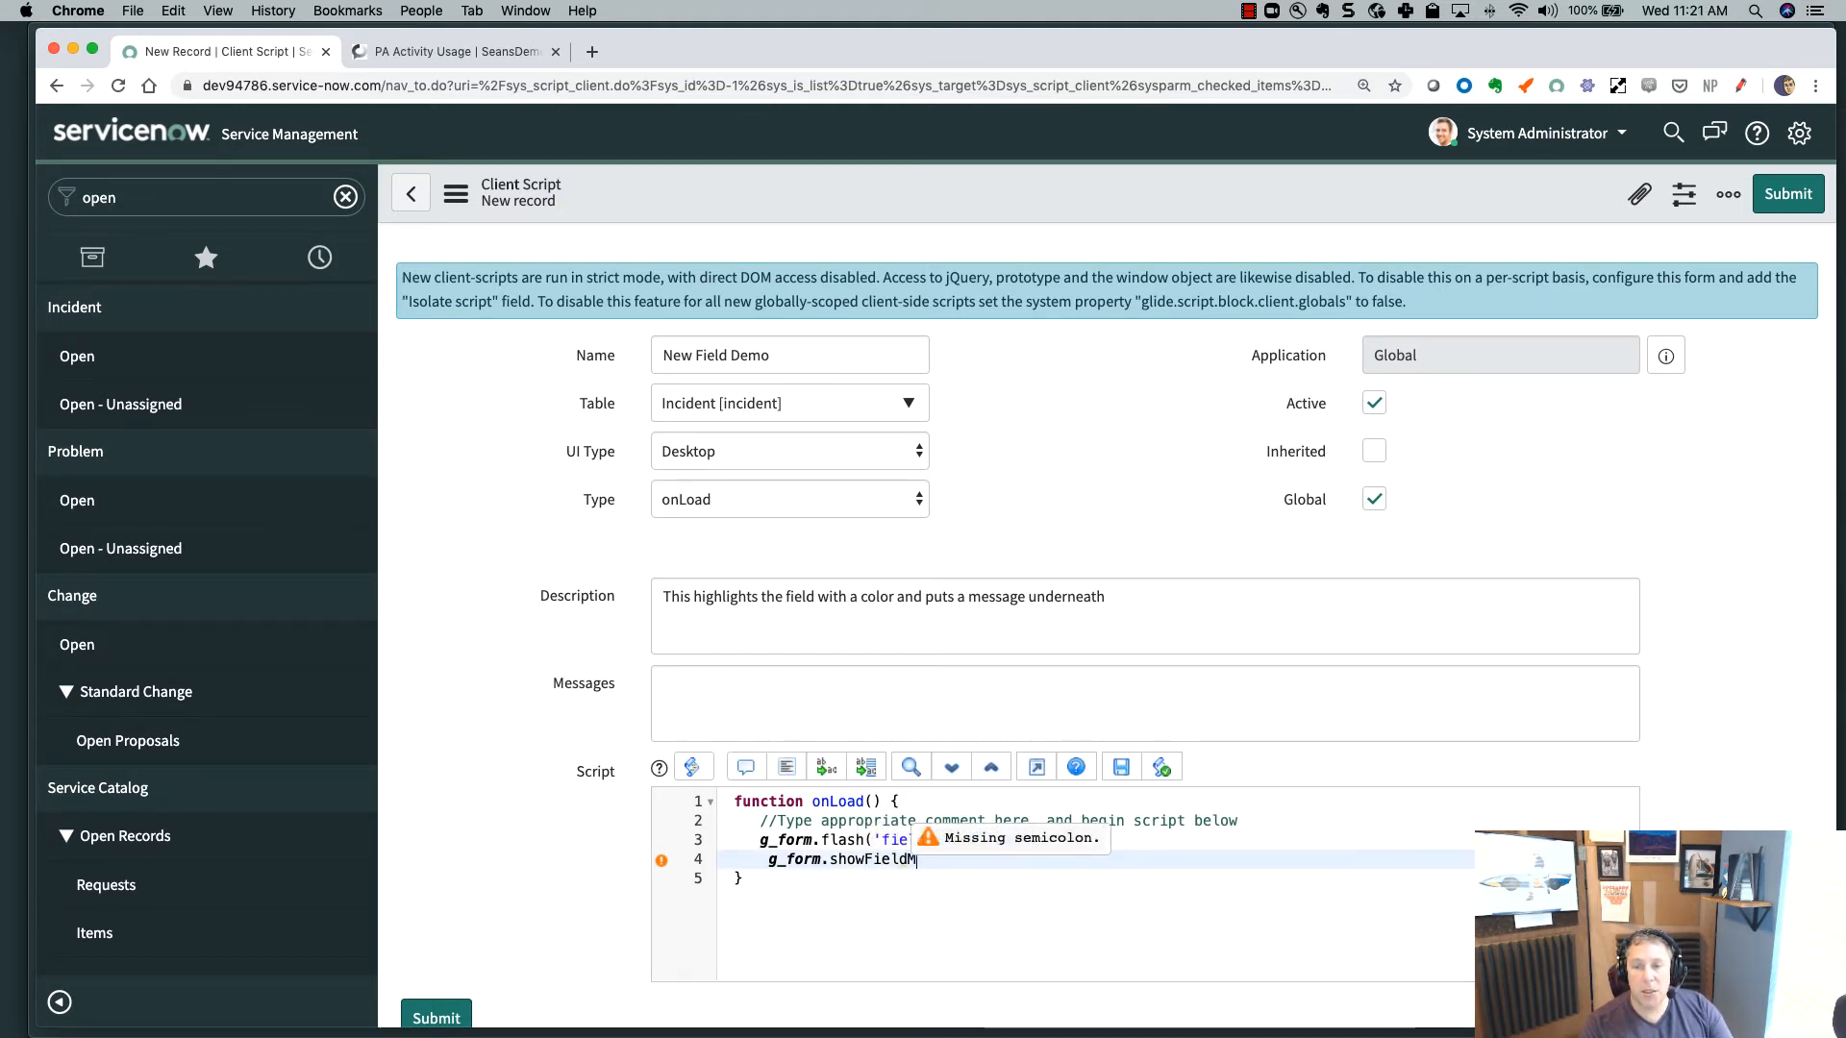
{"action": "key", "text": "BackSpace"}
{"action": "key", "text": "BackSpace"}
{"action": "key", "text": "BackSpace"}
{"action": "key", "text": "BackSpace"}
{"action": "key", "text": "BackSpace"}
{"action": "key", "text": "BackSpace"}
{"action": "key", "text": "BackSpace"}
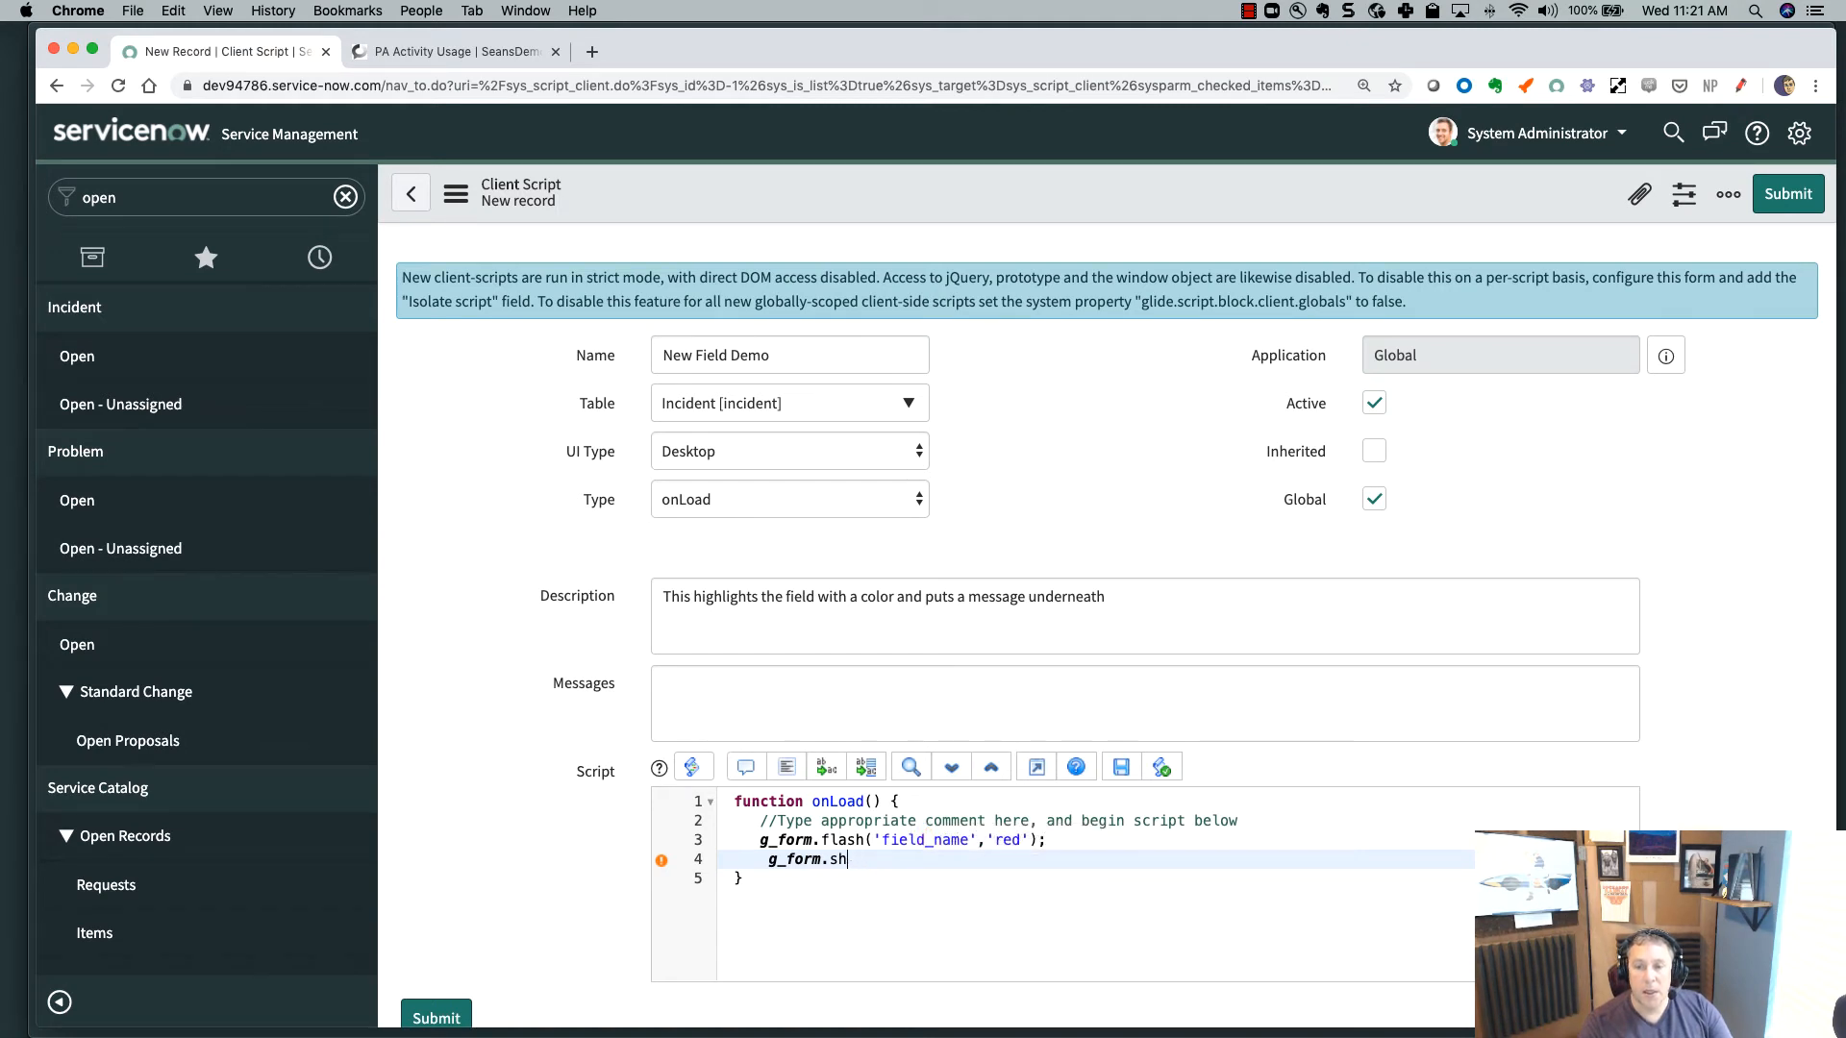
{"action": "type", "text": "show"}
{"action": "key", "text": "BackSpace"}
{"action": "key", "text": "BackSpace"}
{"action": "key", "text": "BackSpace"}
{"action": "key", "text": "BackSpace"}
{"action": "key", "text": "BackSpace"}
{"action": "key", "text": "BackSpace"}
- Complete the second g_form call with the showFieldMsg method and end the statement with a semicolon
{"action": "key", "text": "ctrl+space"}
{"action": "type", "text": "show"}
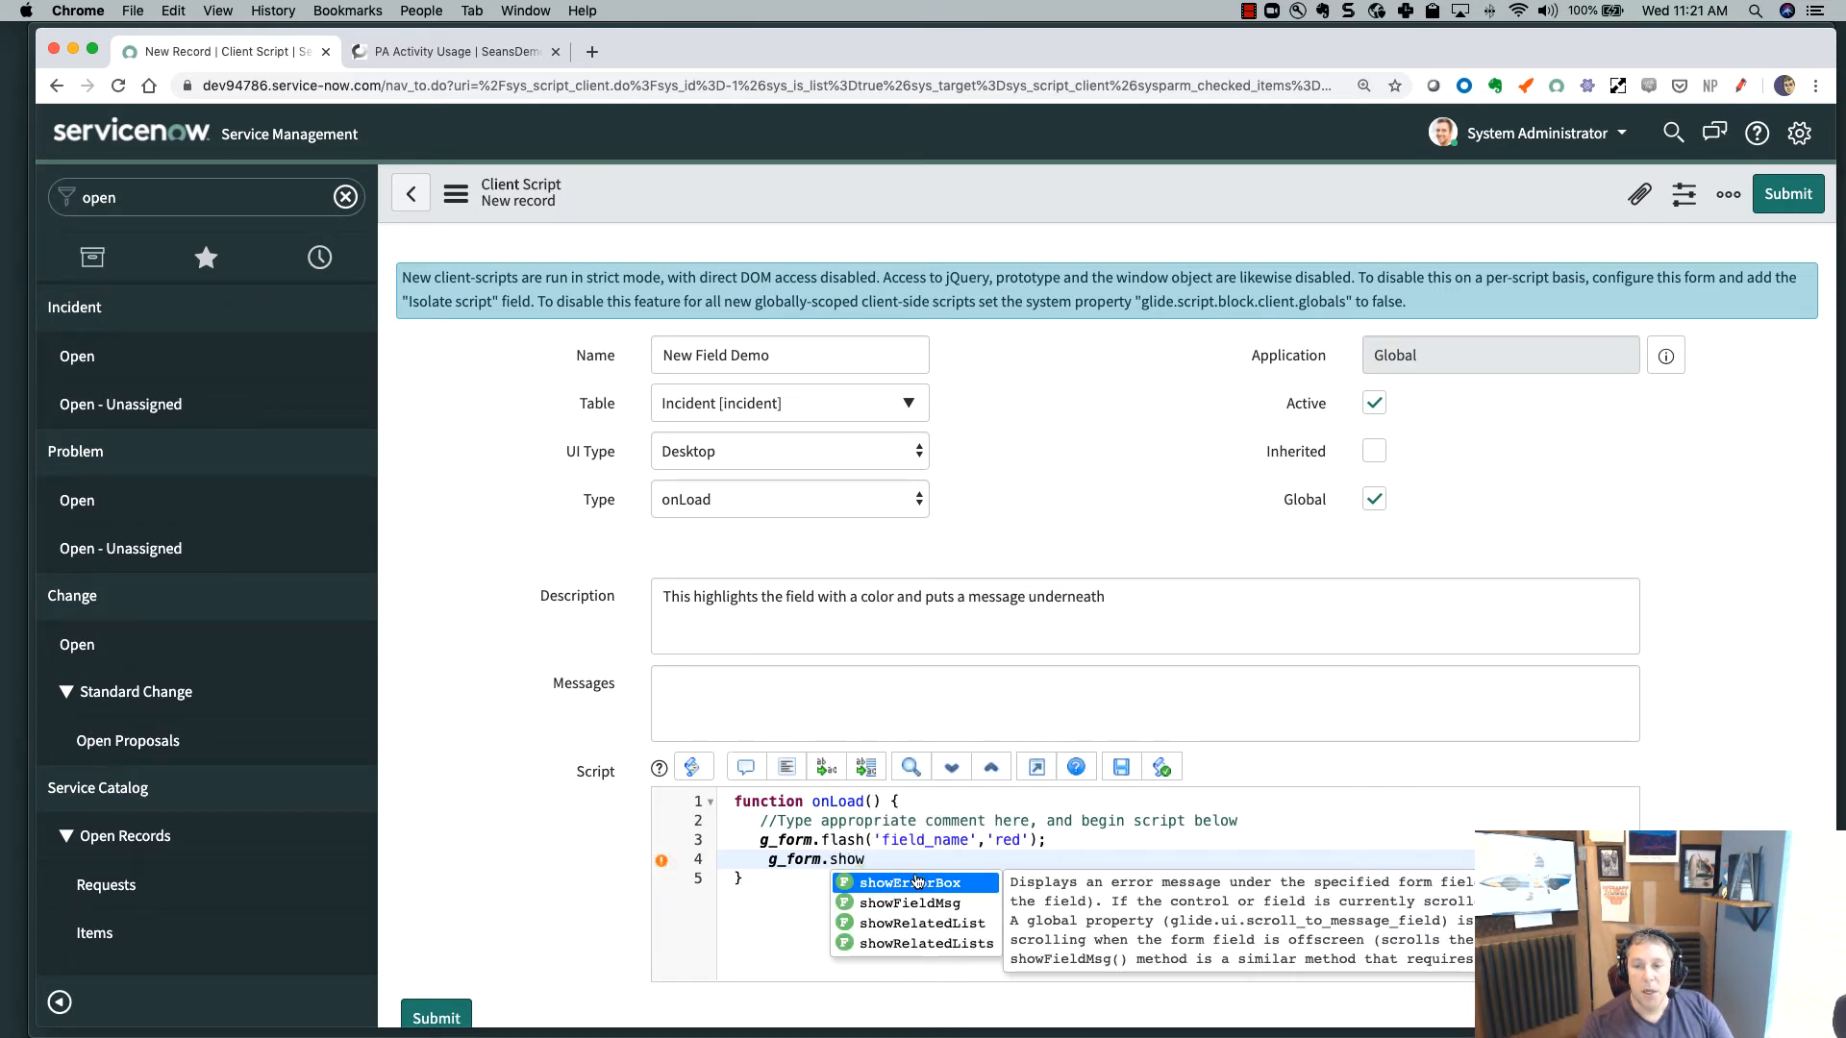
{"action": "key", "text": "Down"}
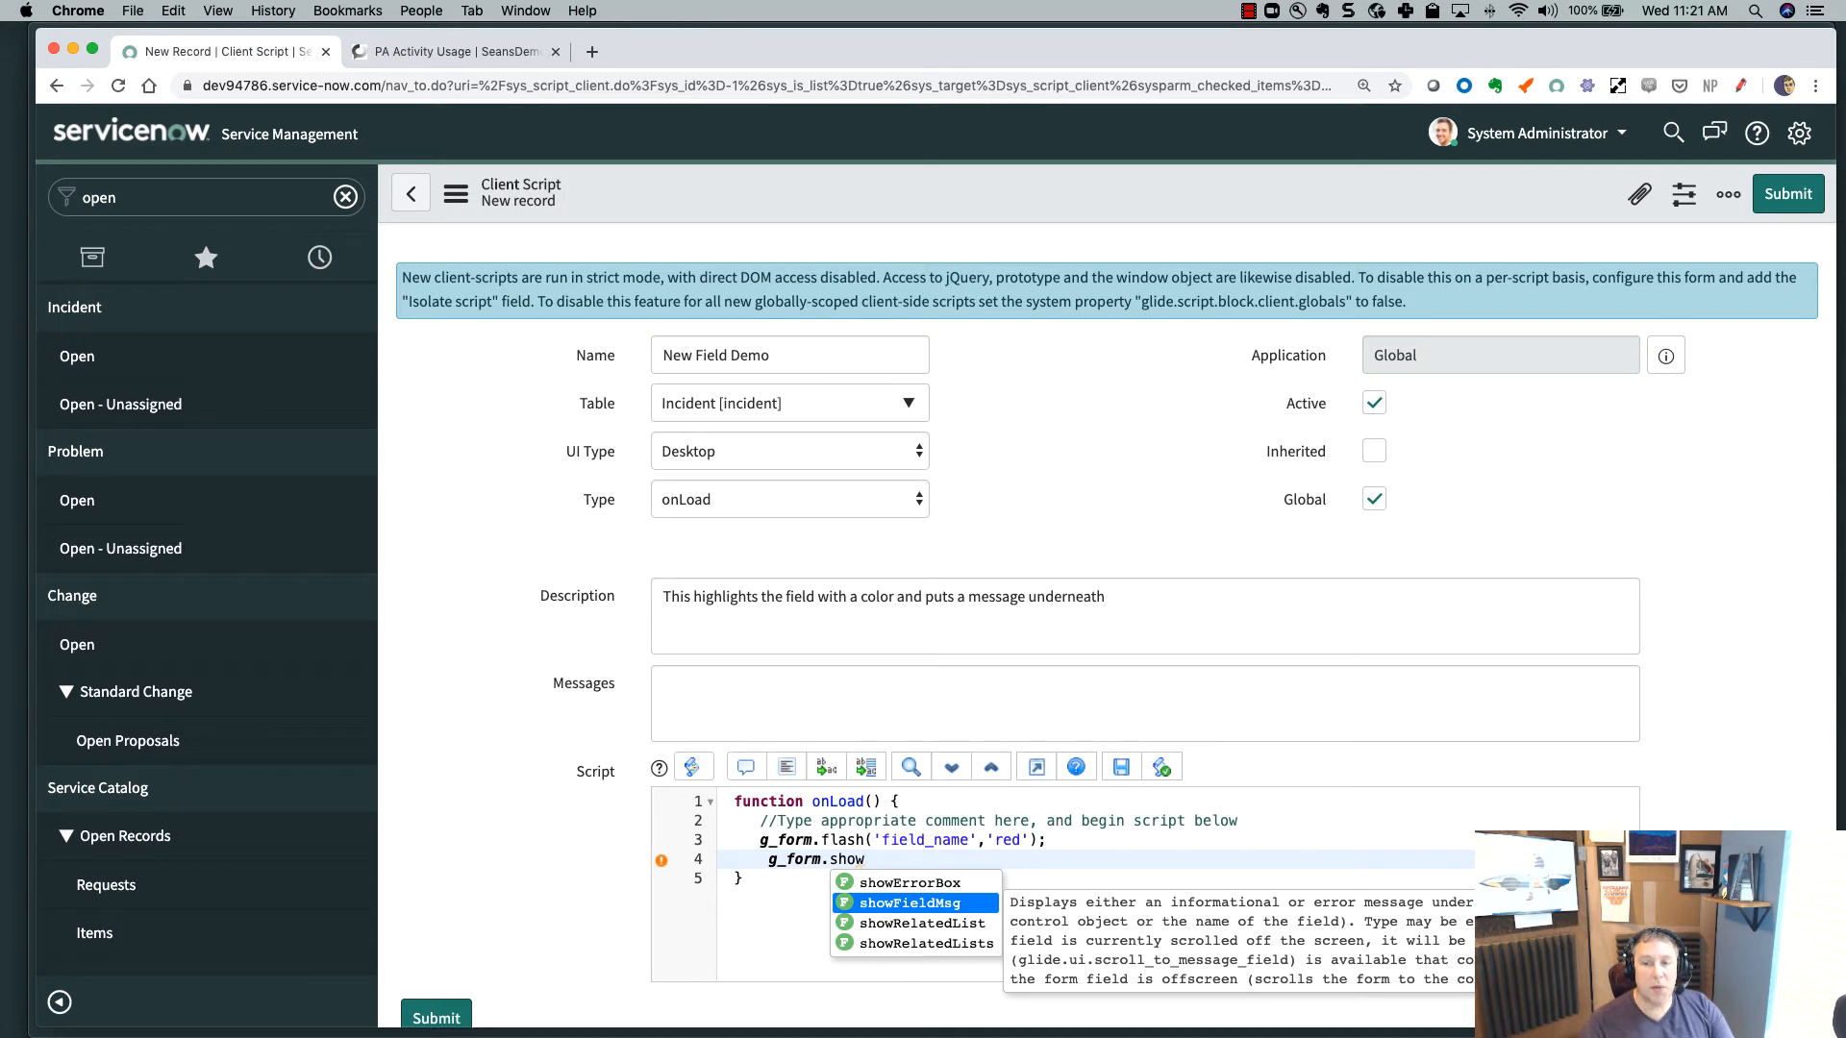
{"action": "left_click", "coordinate": [918, 905]}
{"action": "type", "text": ";"}
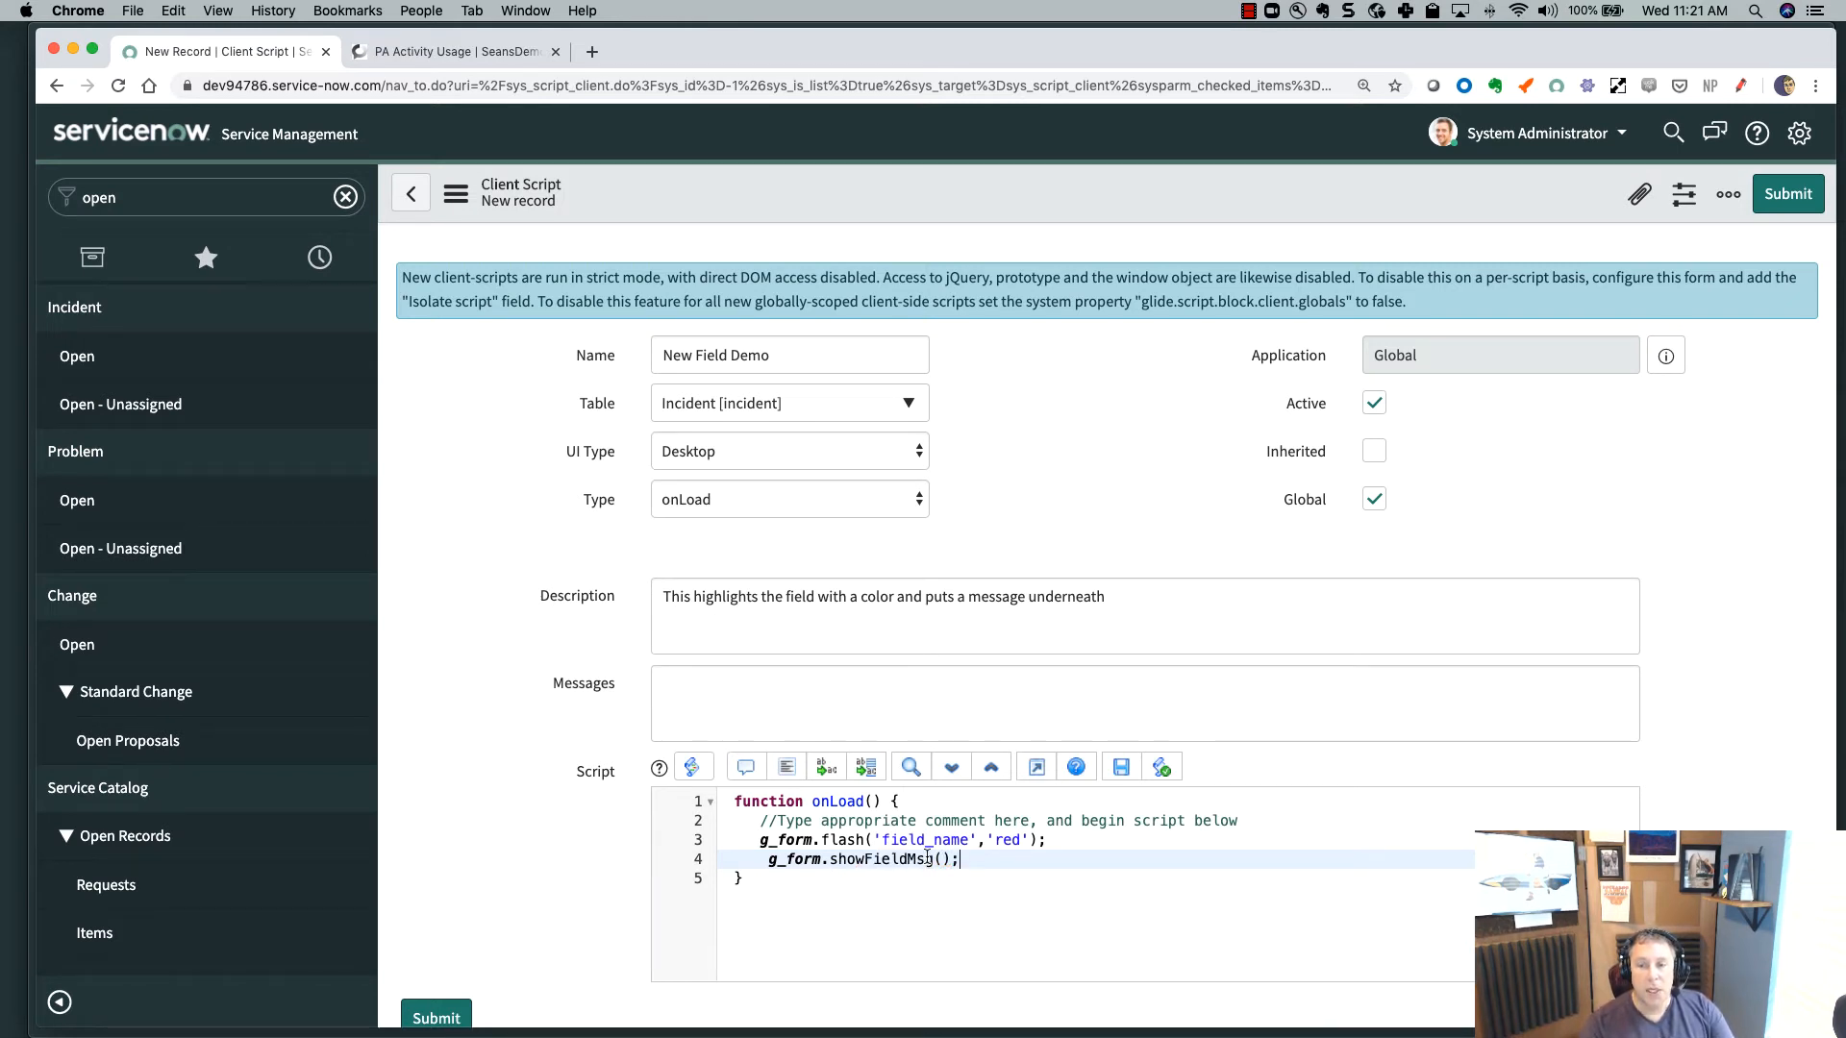
- Give showFieldMsg 'field_name' as its first argument and an empty quoted string as its second
{"action": "type", "text": "'f"}
{"action": "type", "text": "ield_name"}
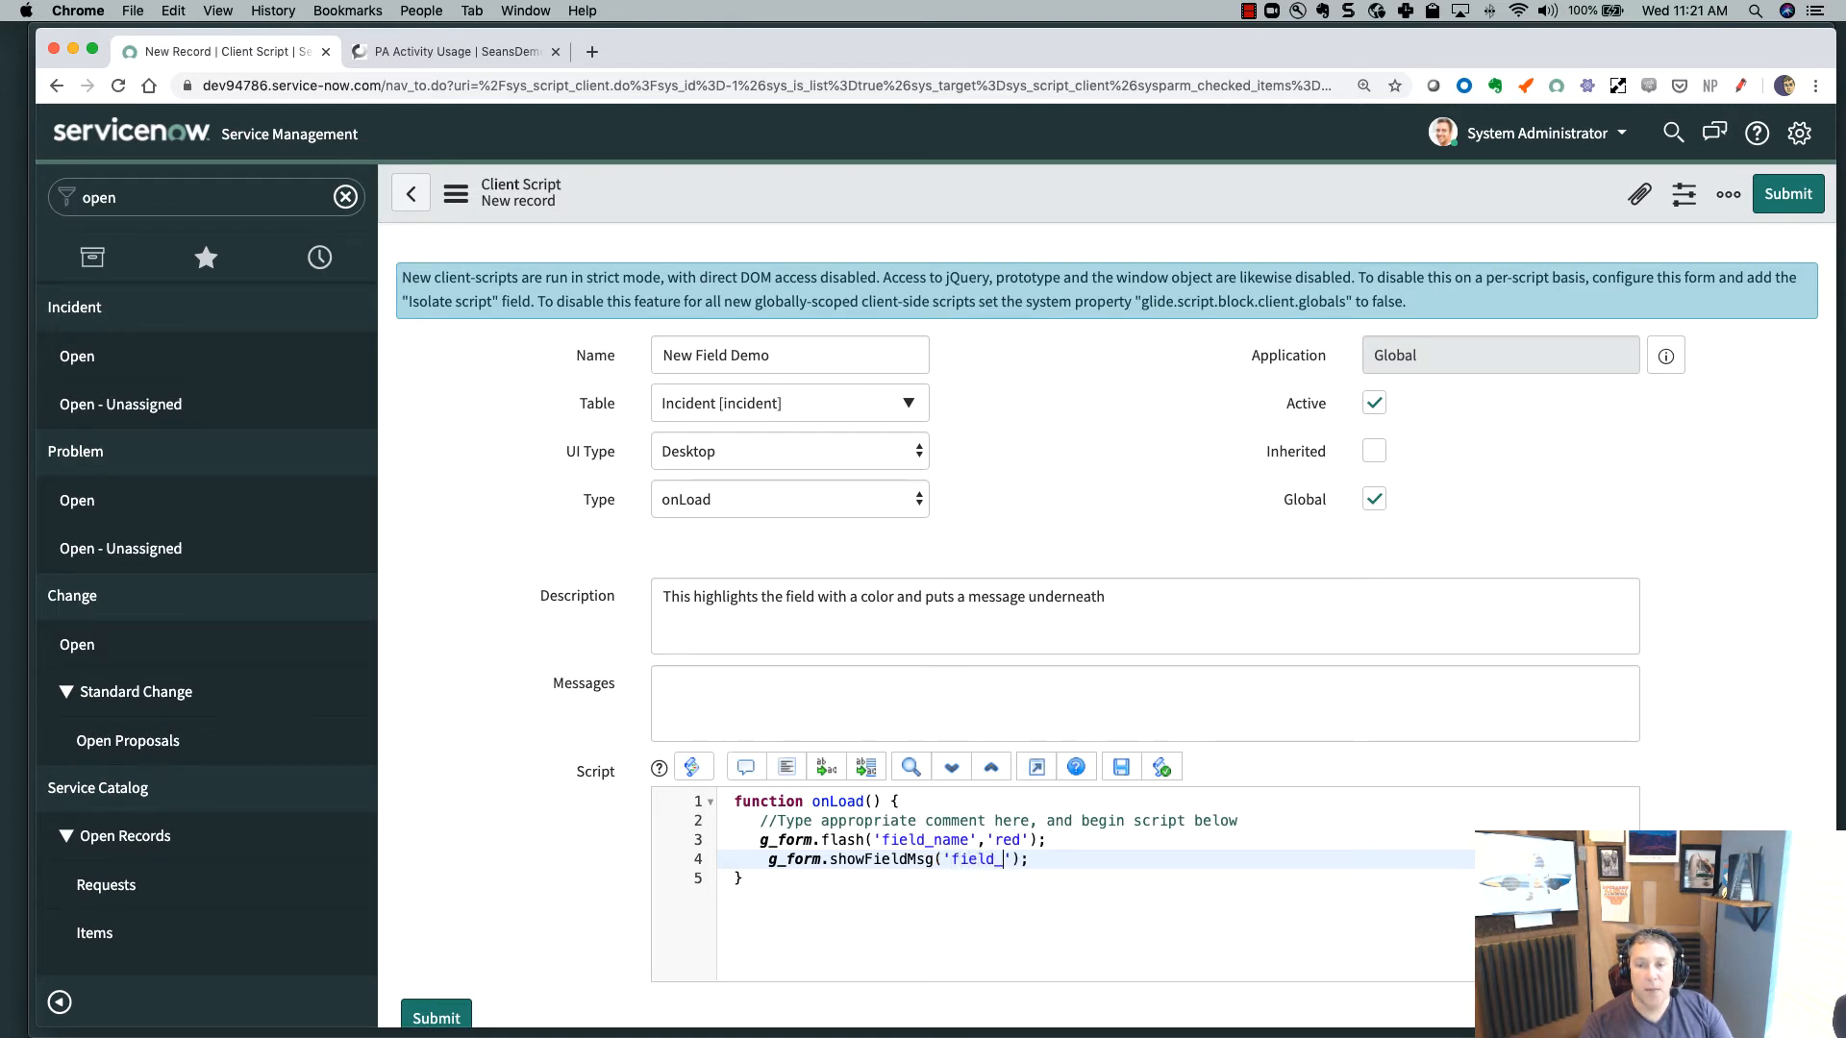
{"action": "type", "text": "',"}
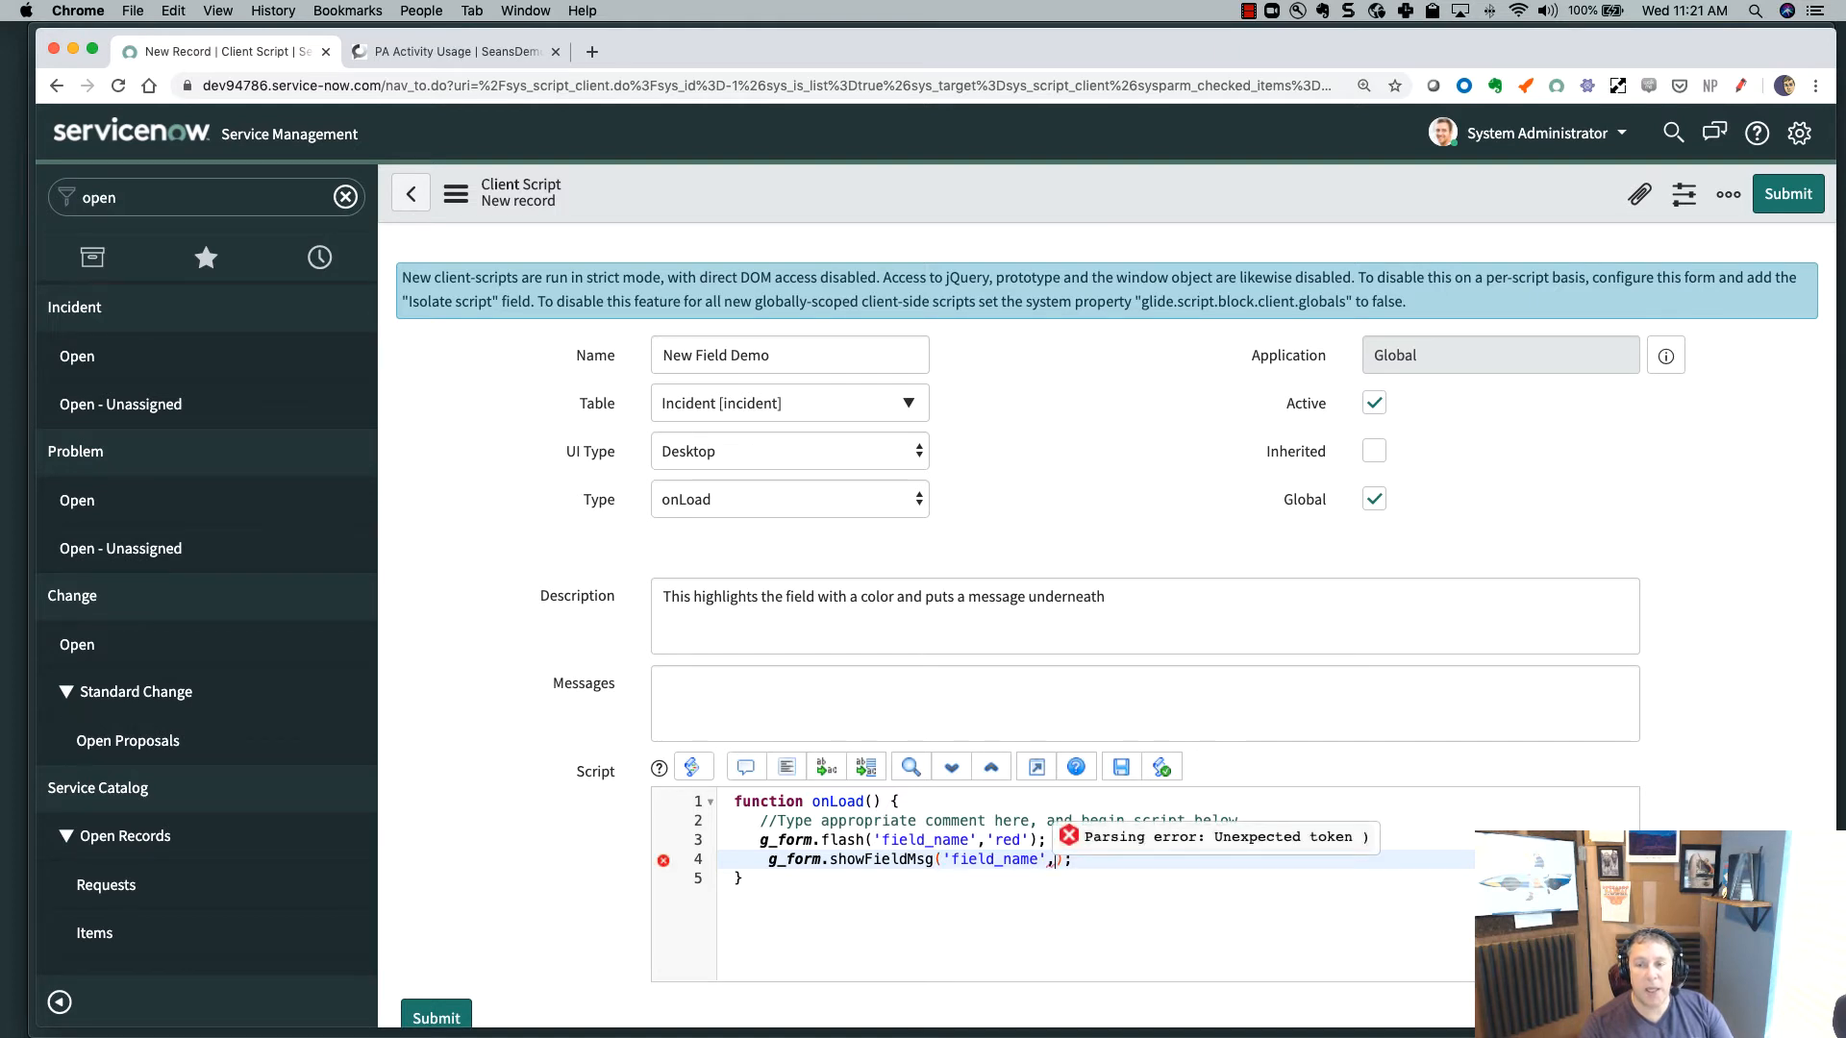
{"action": "type", "text": "'"}
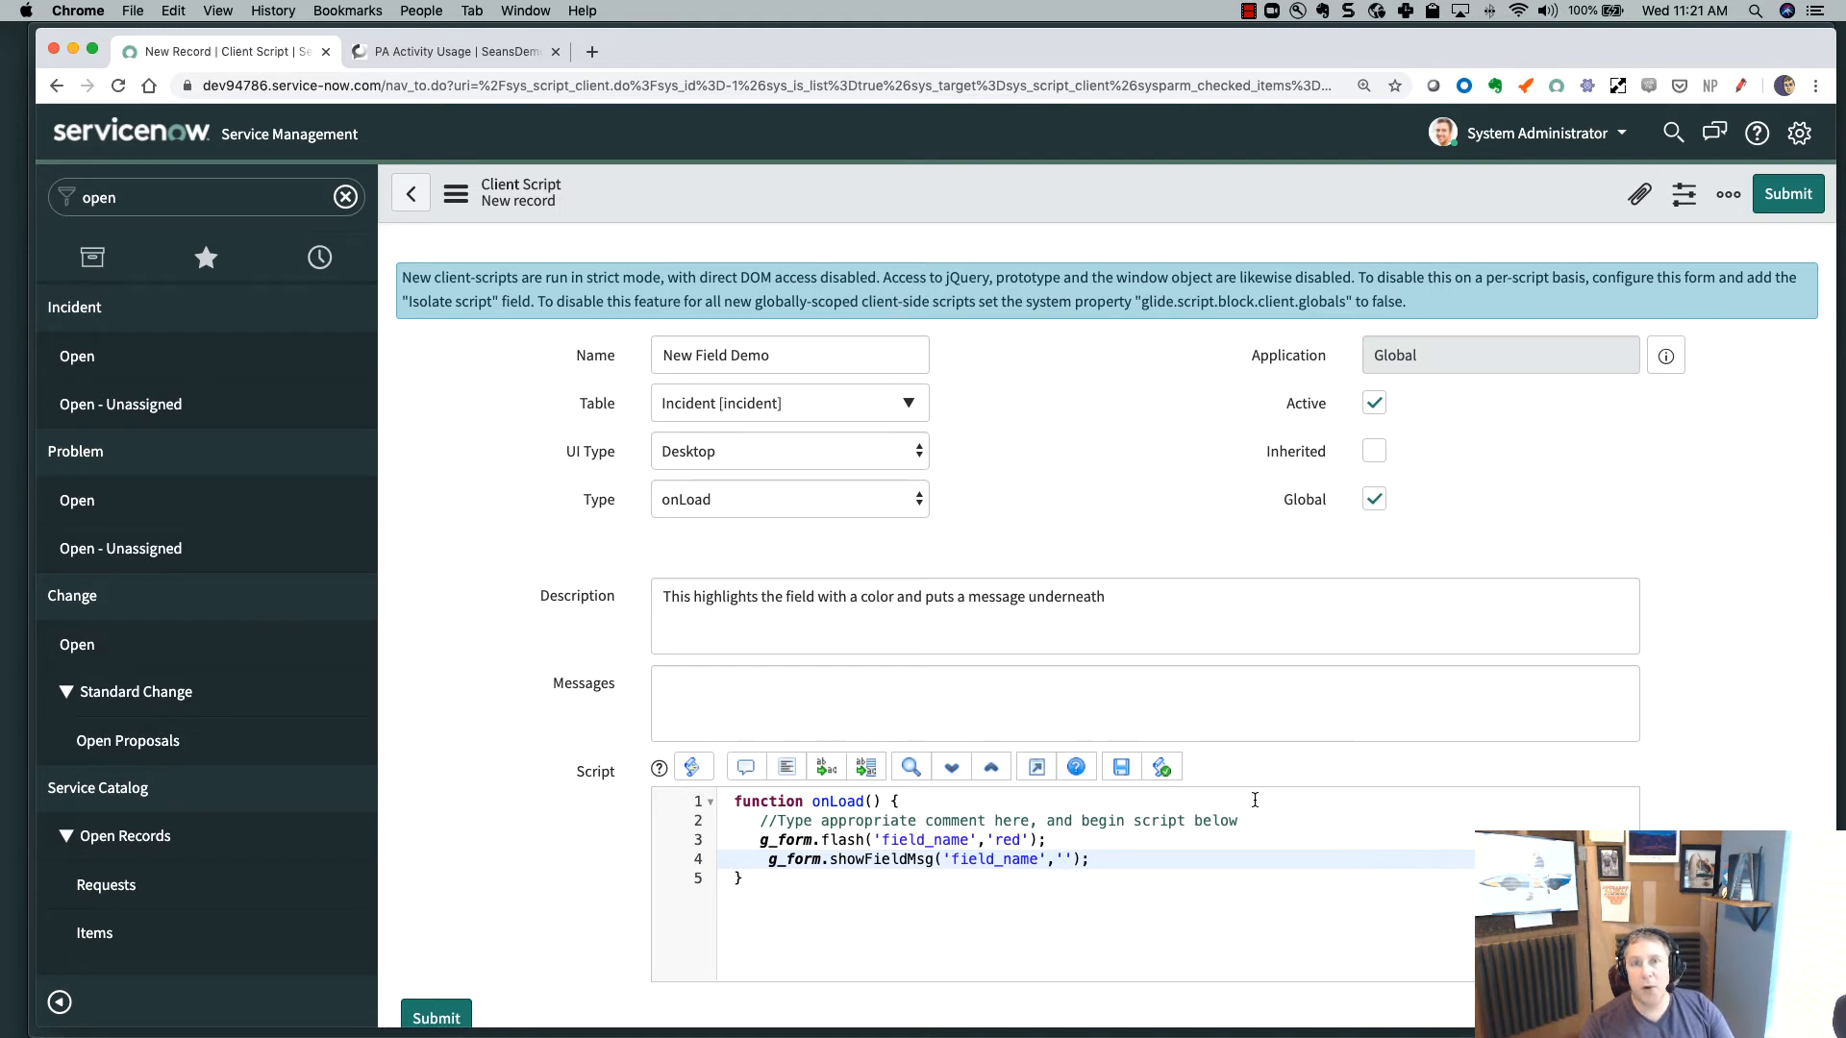
- Write '...This field was added as part of STRY001 - we need a very special field...' as showFieldMsg's message argument
{"action": "type", "text": "..."}
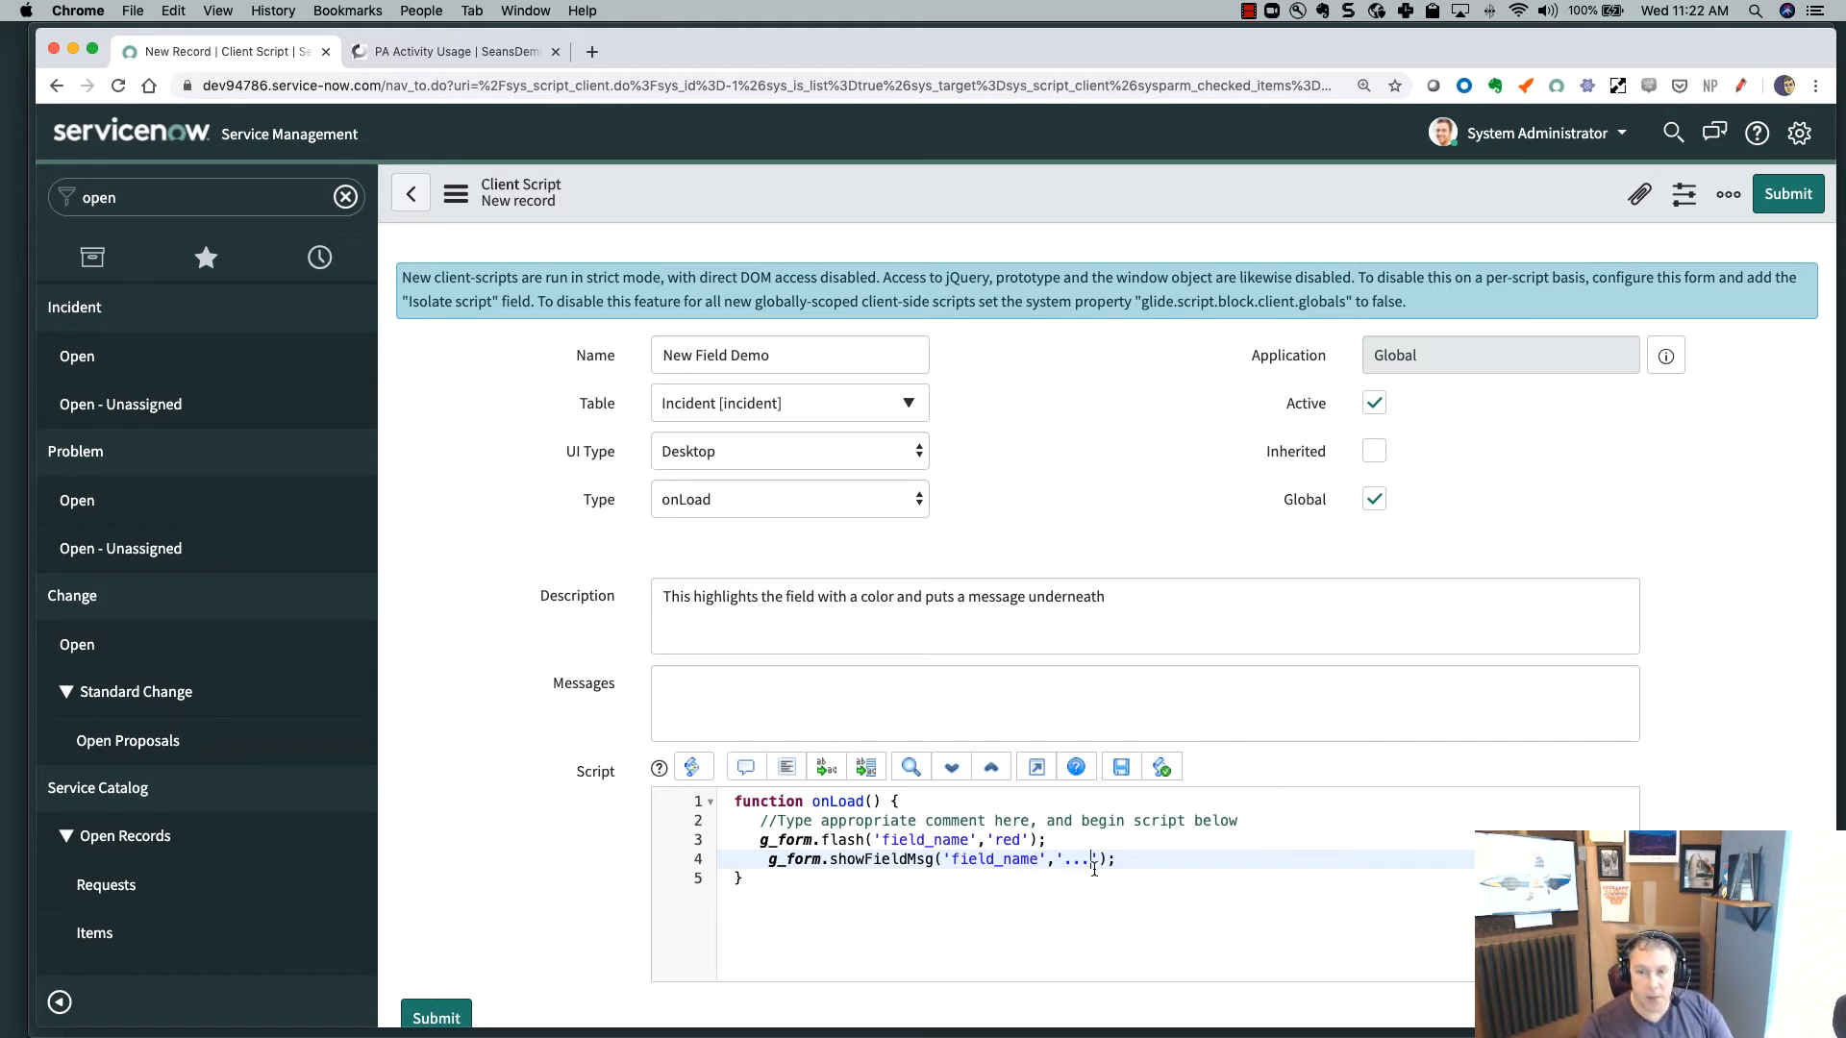
{"action": "type", "text": "This field was"}
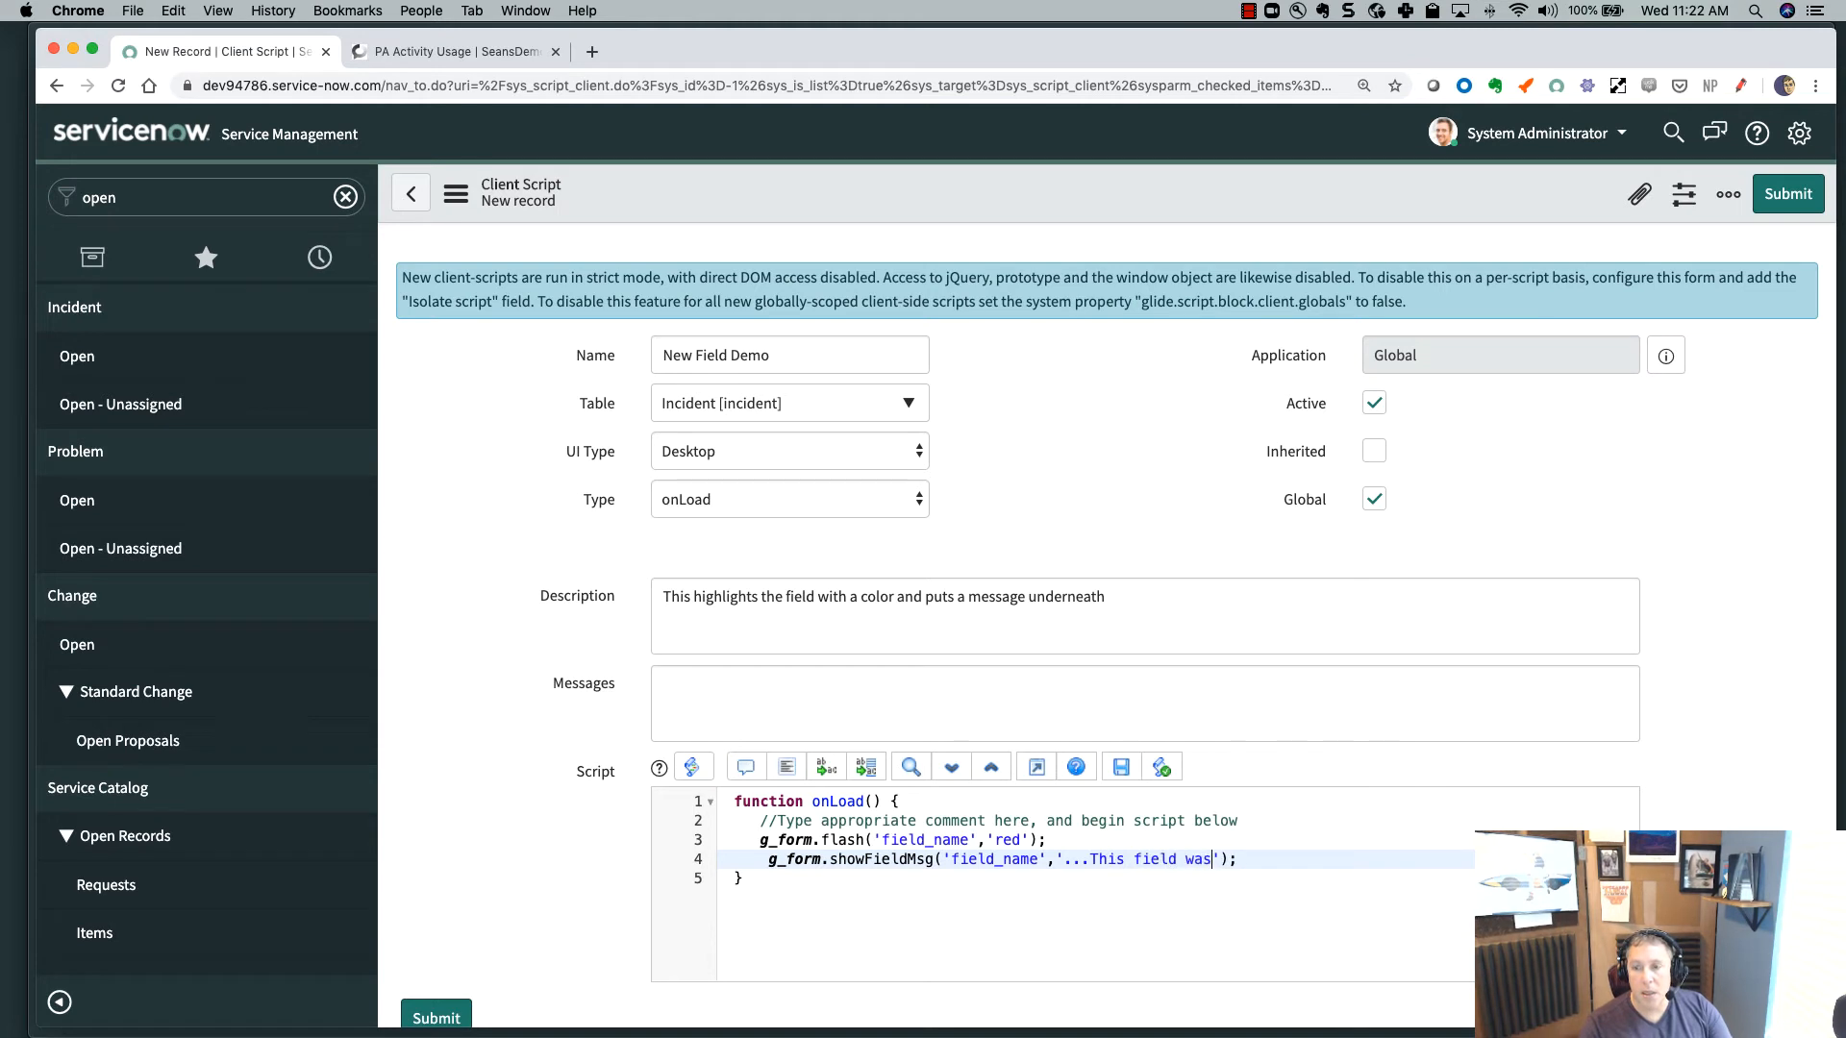
{"action": "type", "text": " added as "}
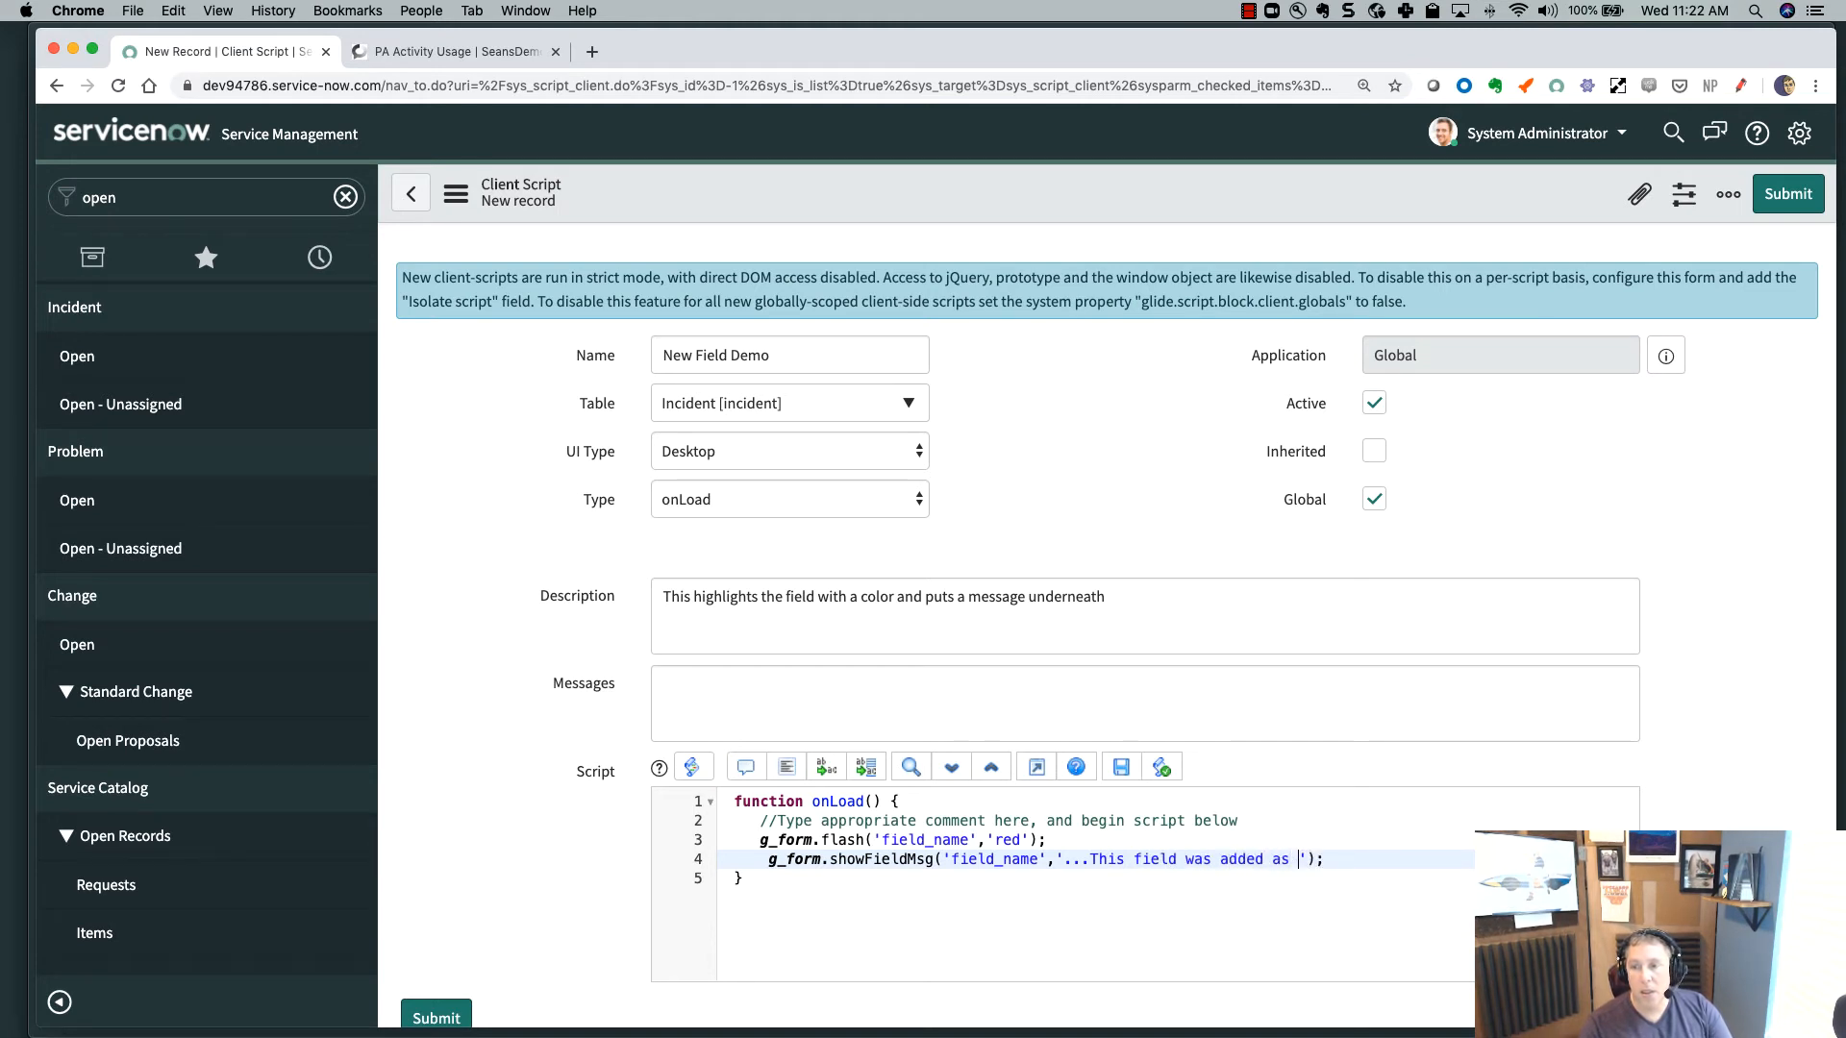
{"action": "type", "text": "part of "}
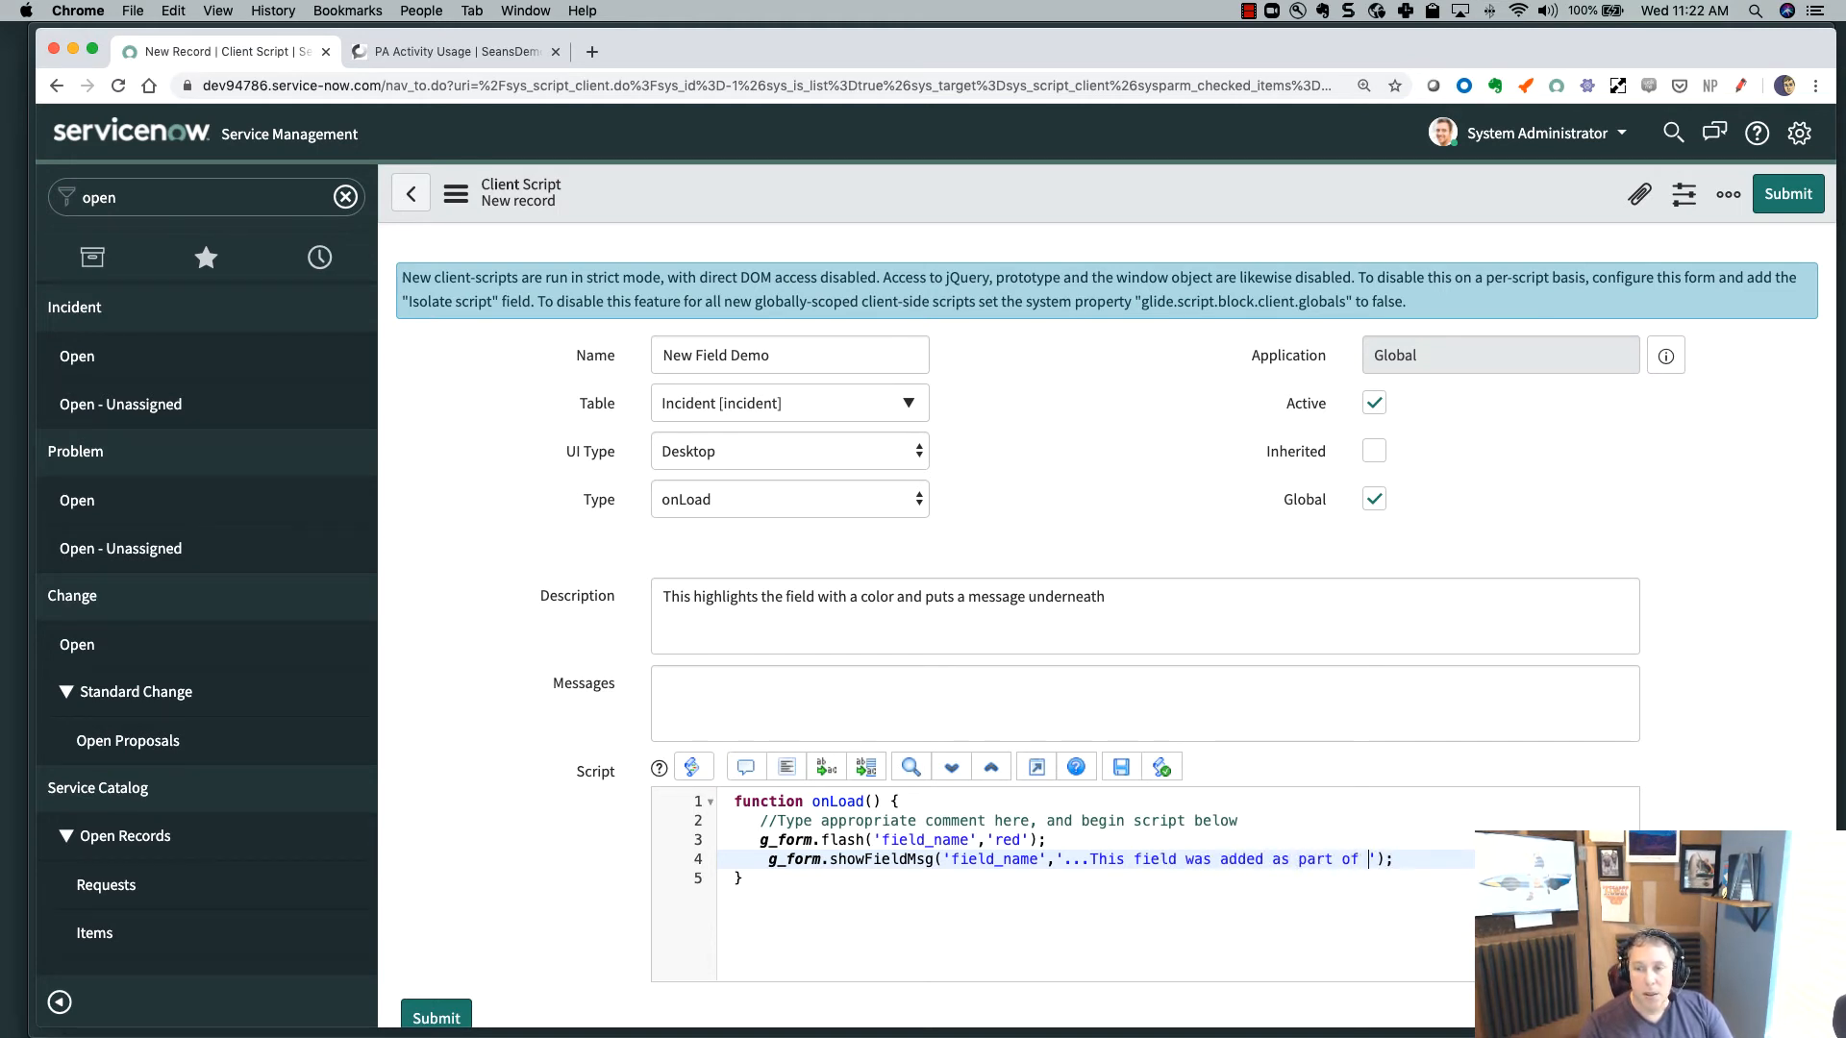
{"action": "type", "text": "STRY"}
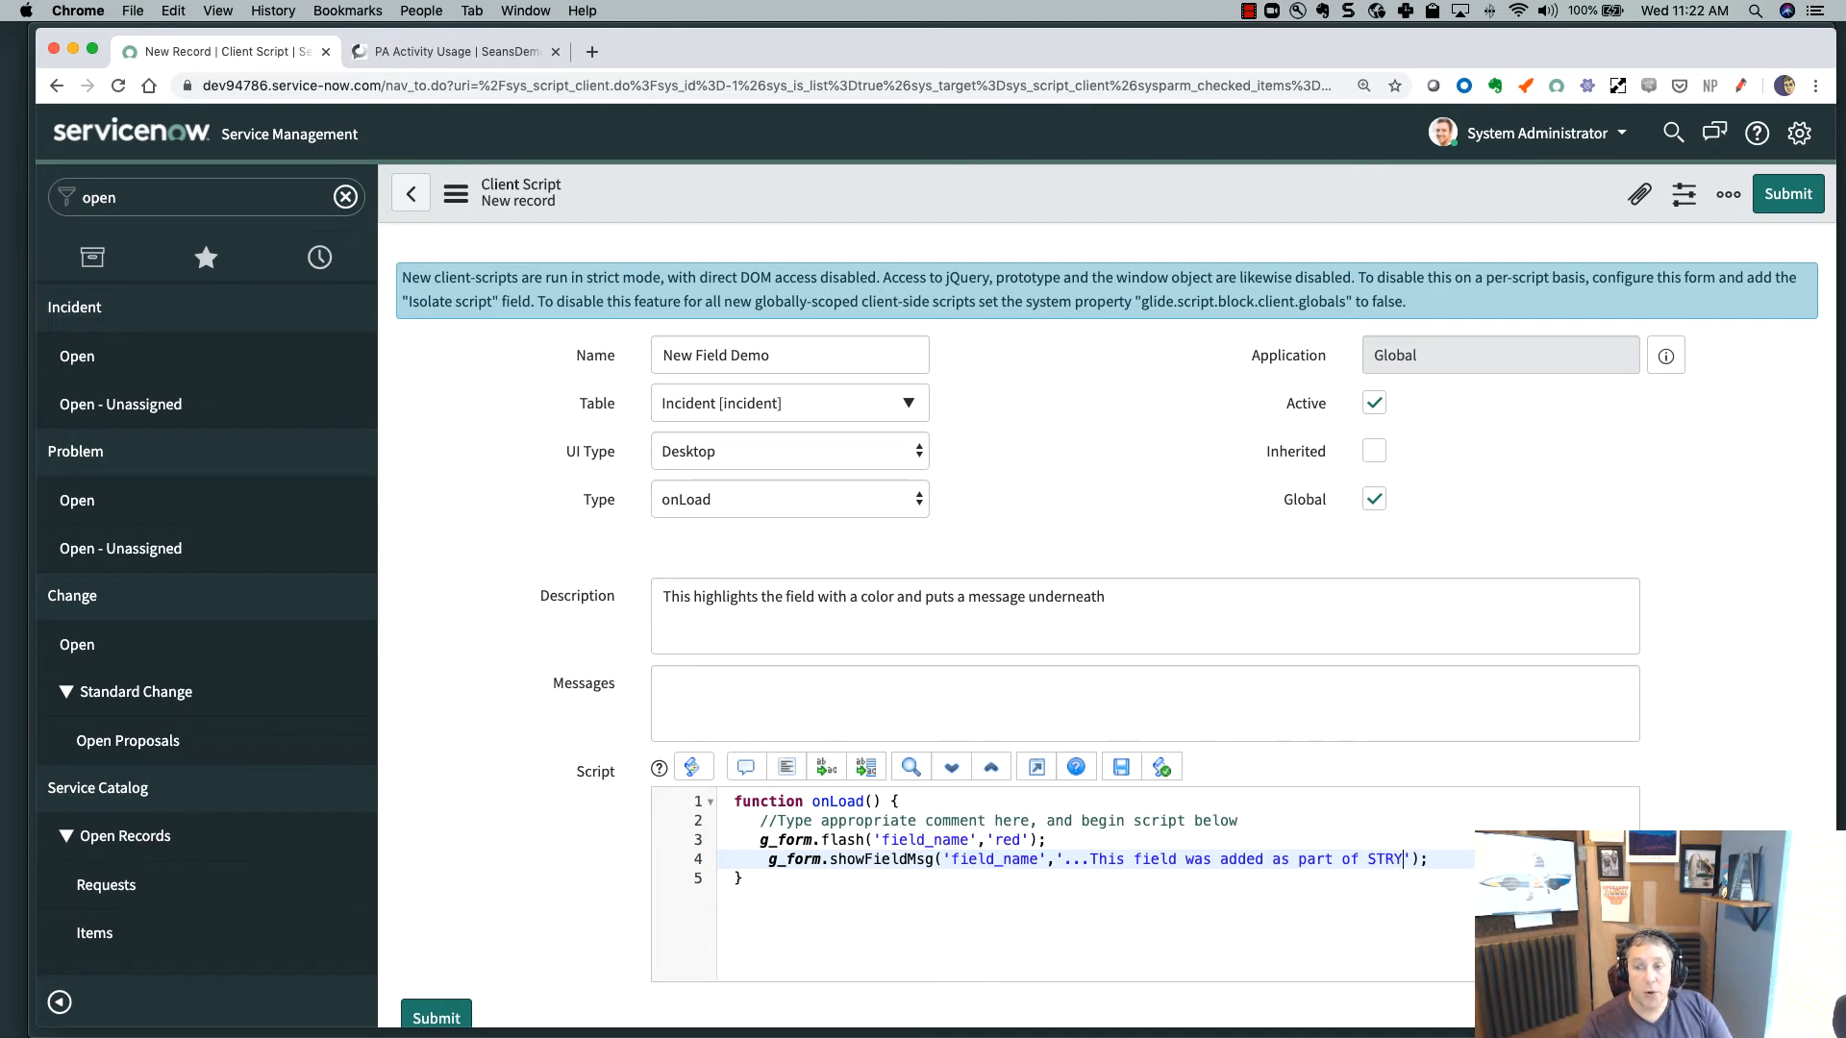
{"action": "type", "text": "001 - "}
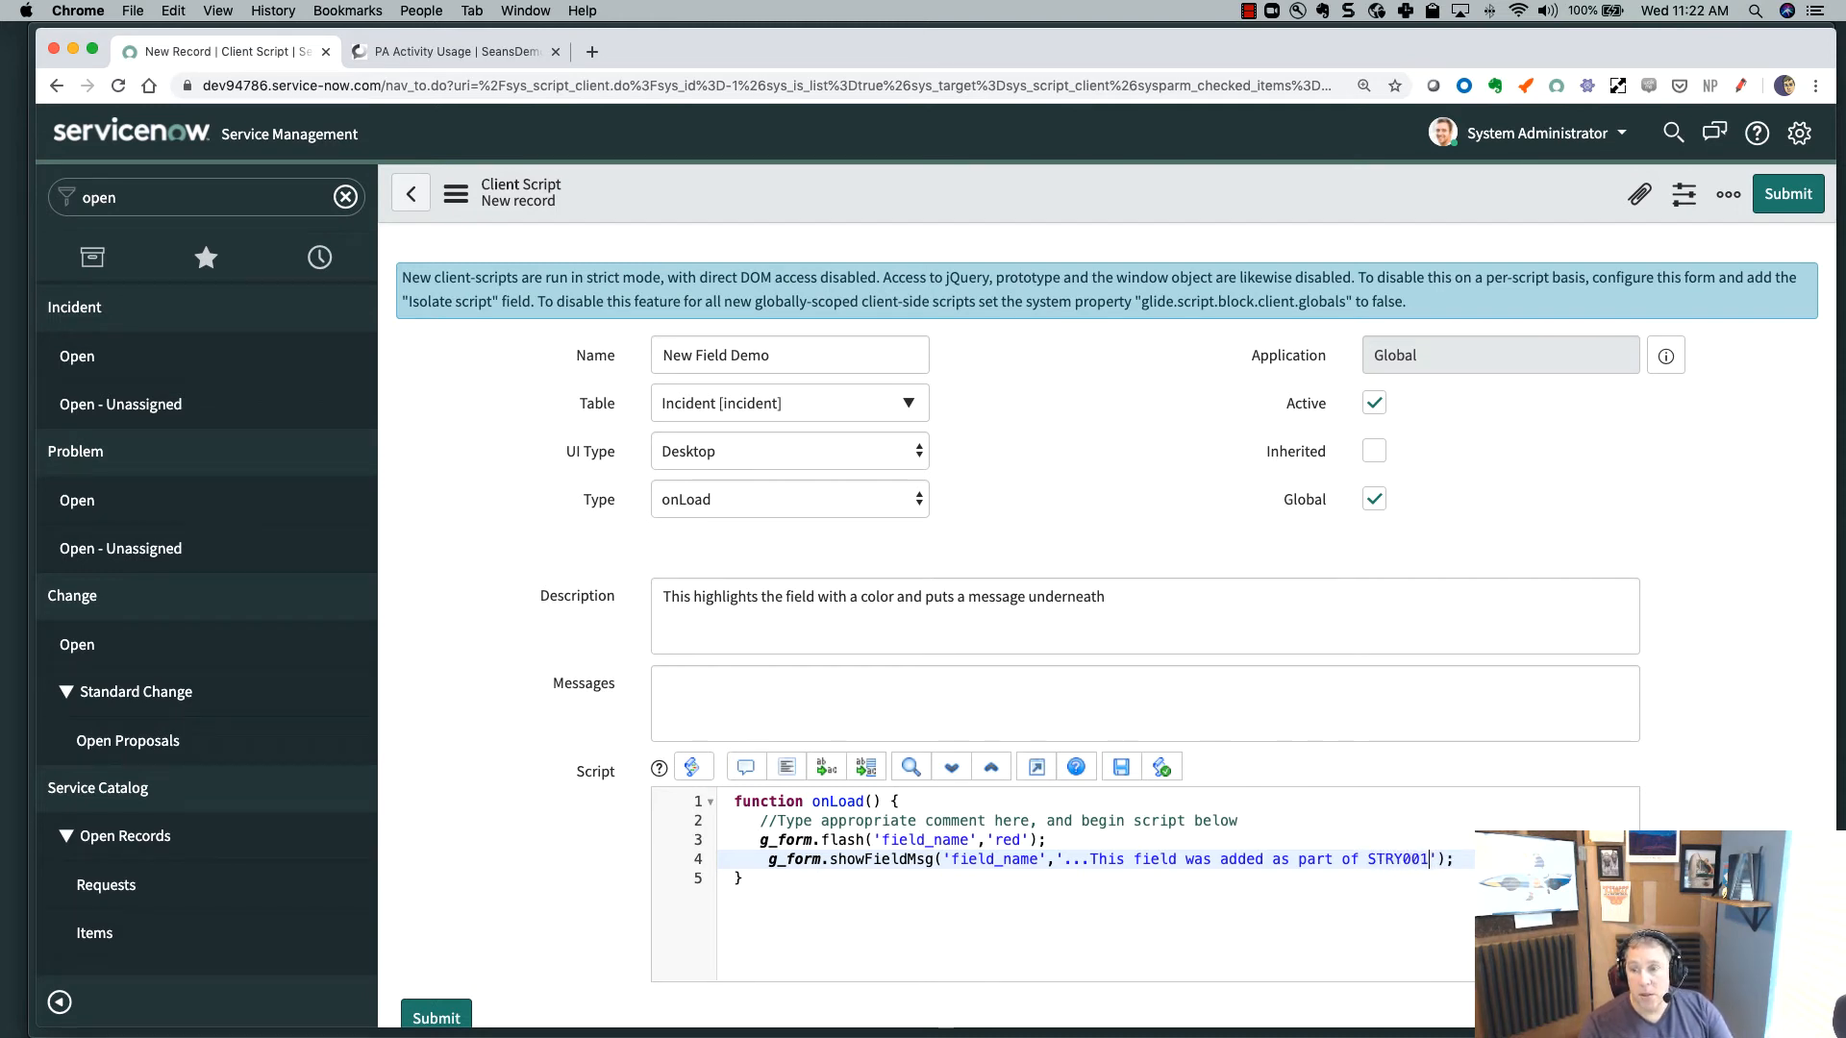
{"action": "type", "text": "we special field"}
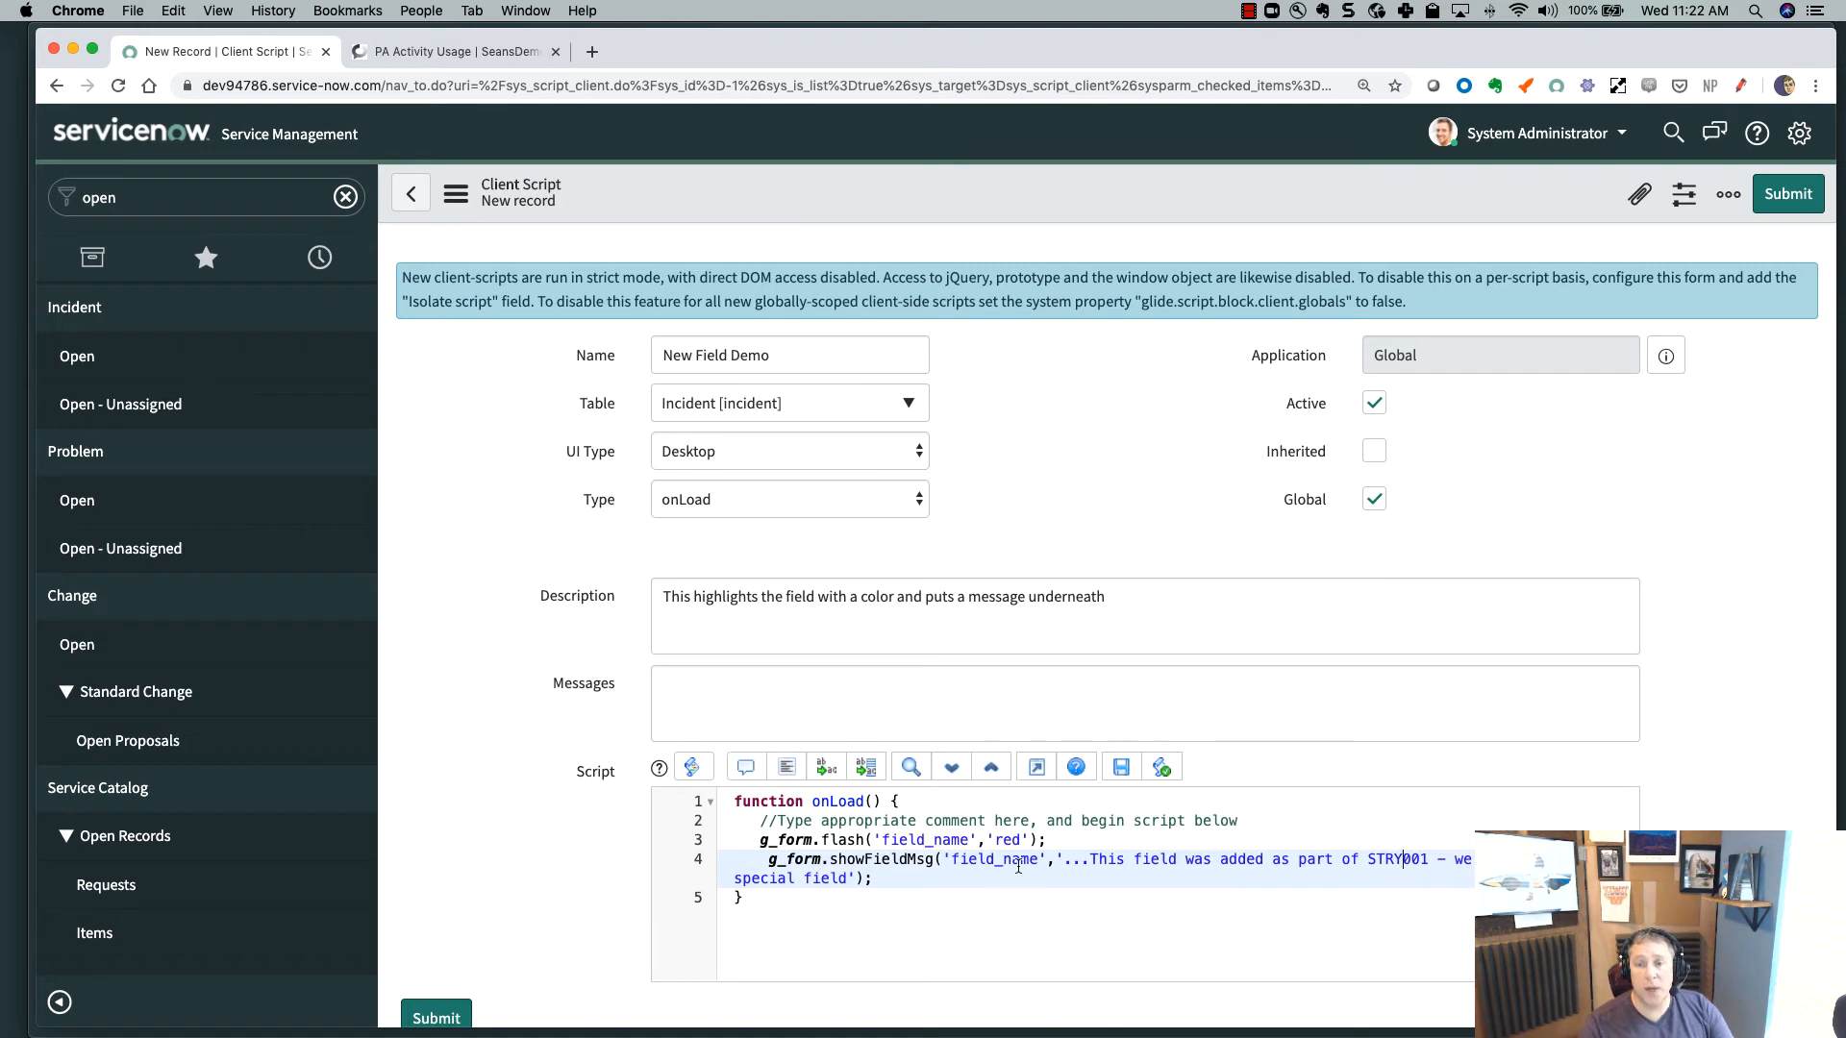
{"action": "left_click", "coordinate": [849, 878]}
{"action": "type", "text": "..."}
- Format the script's code and submit the new client script
{"action": "left_click", "coordinate": [788, 769]}
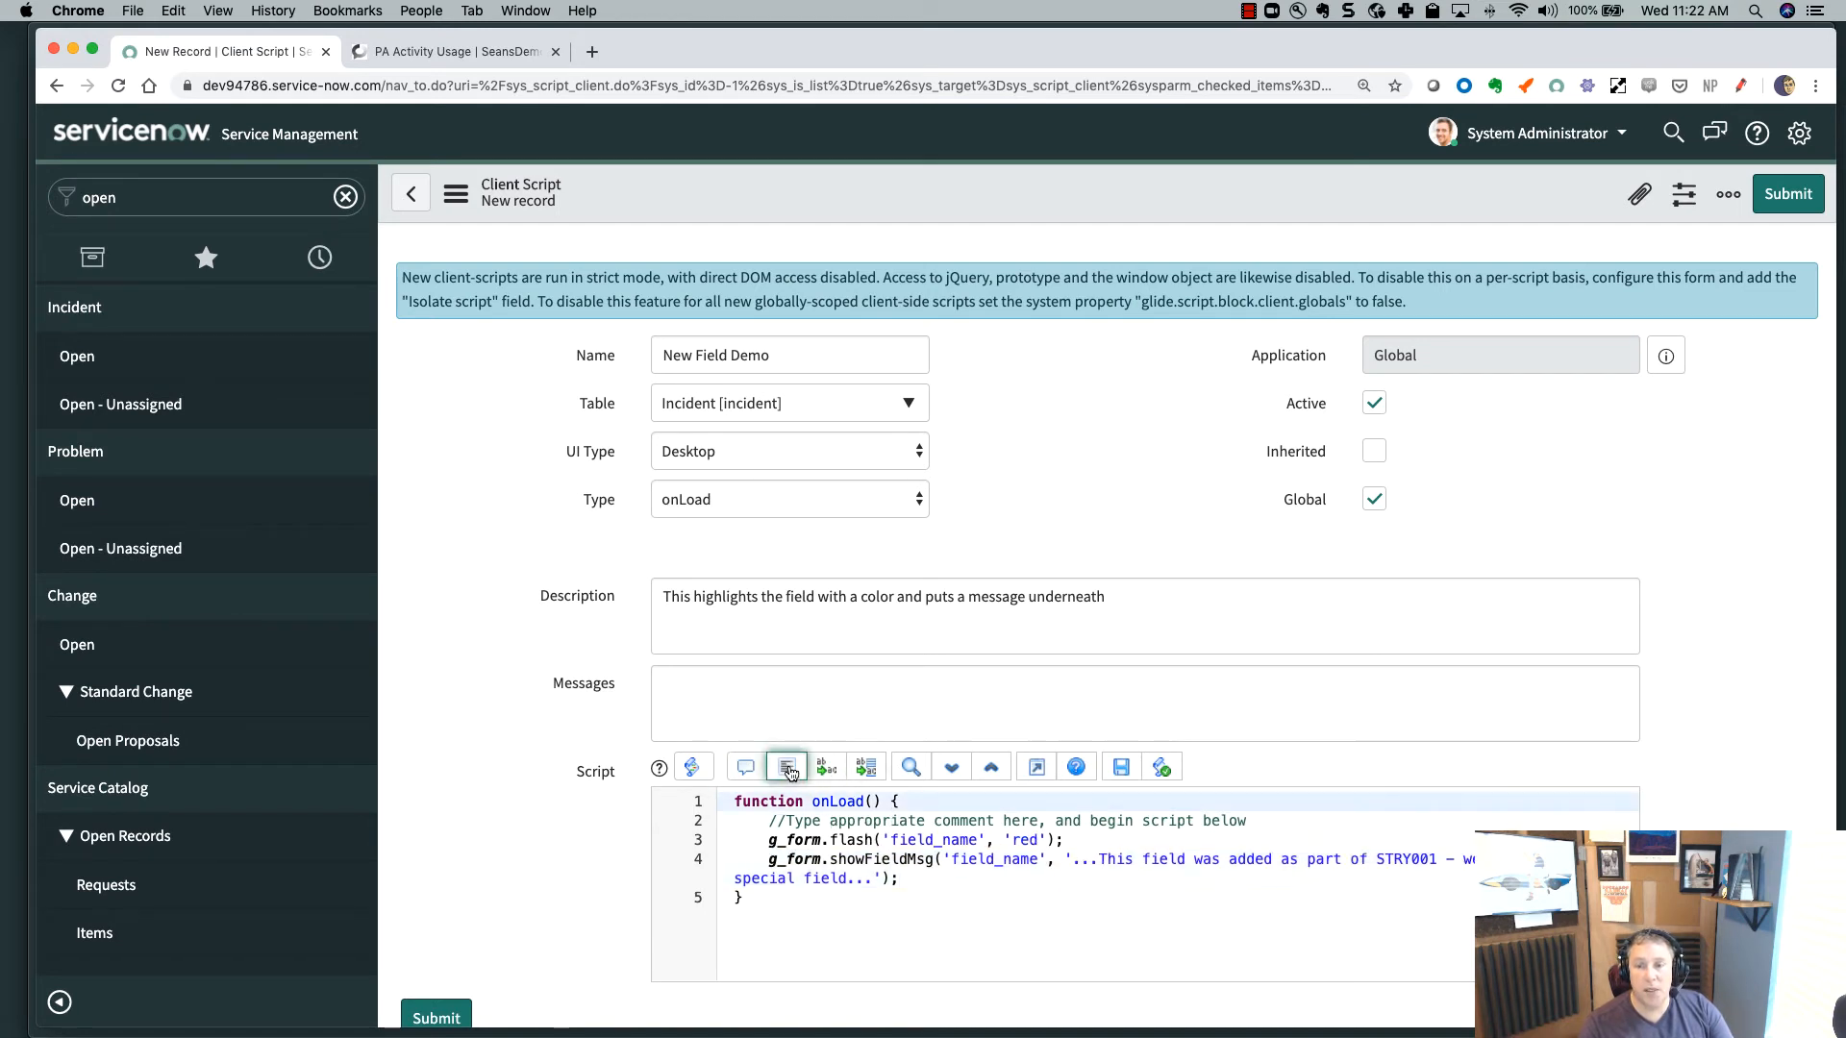
{"action": "left_click", "coordinate": [1790, 194]}
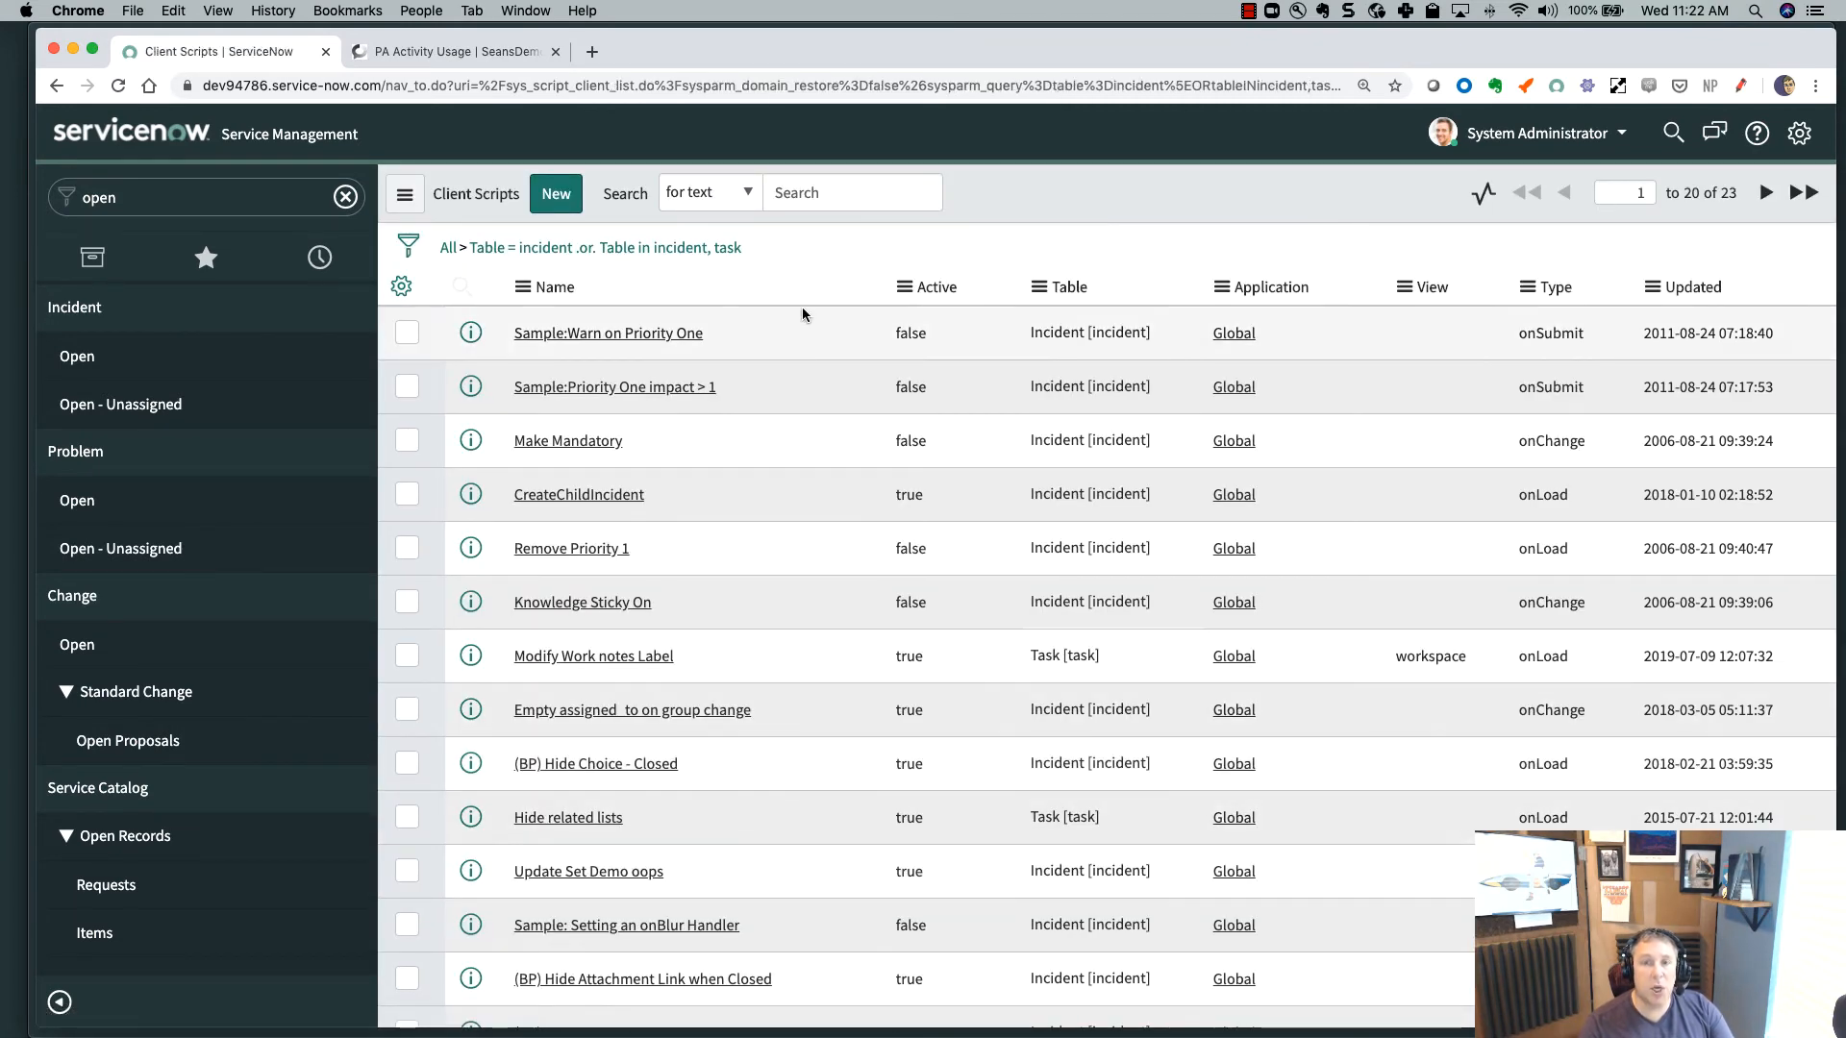
- Return to the incident record and copy the field name u_my_very_special_field from My Very Special Field's dictionary info
{"action": "left_click", "coordinate": [55, 90]}
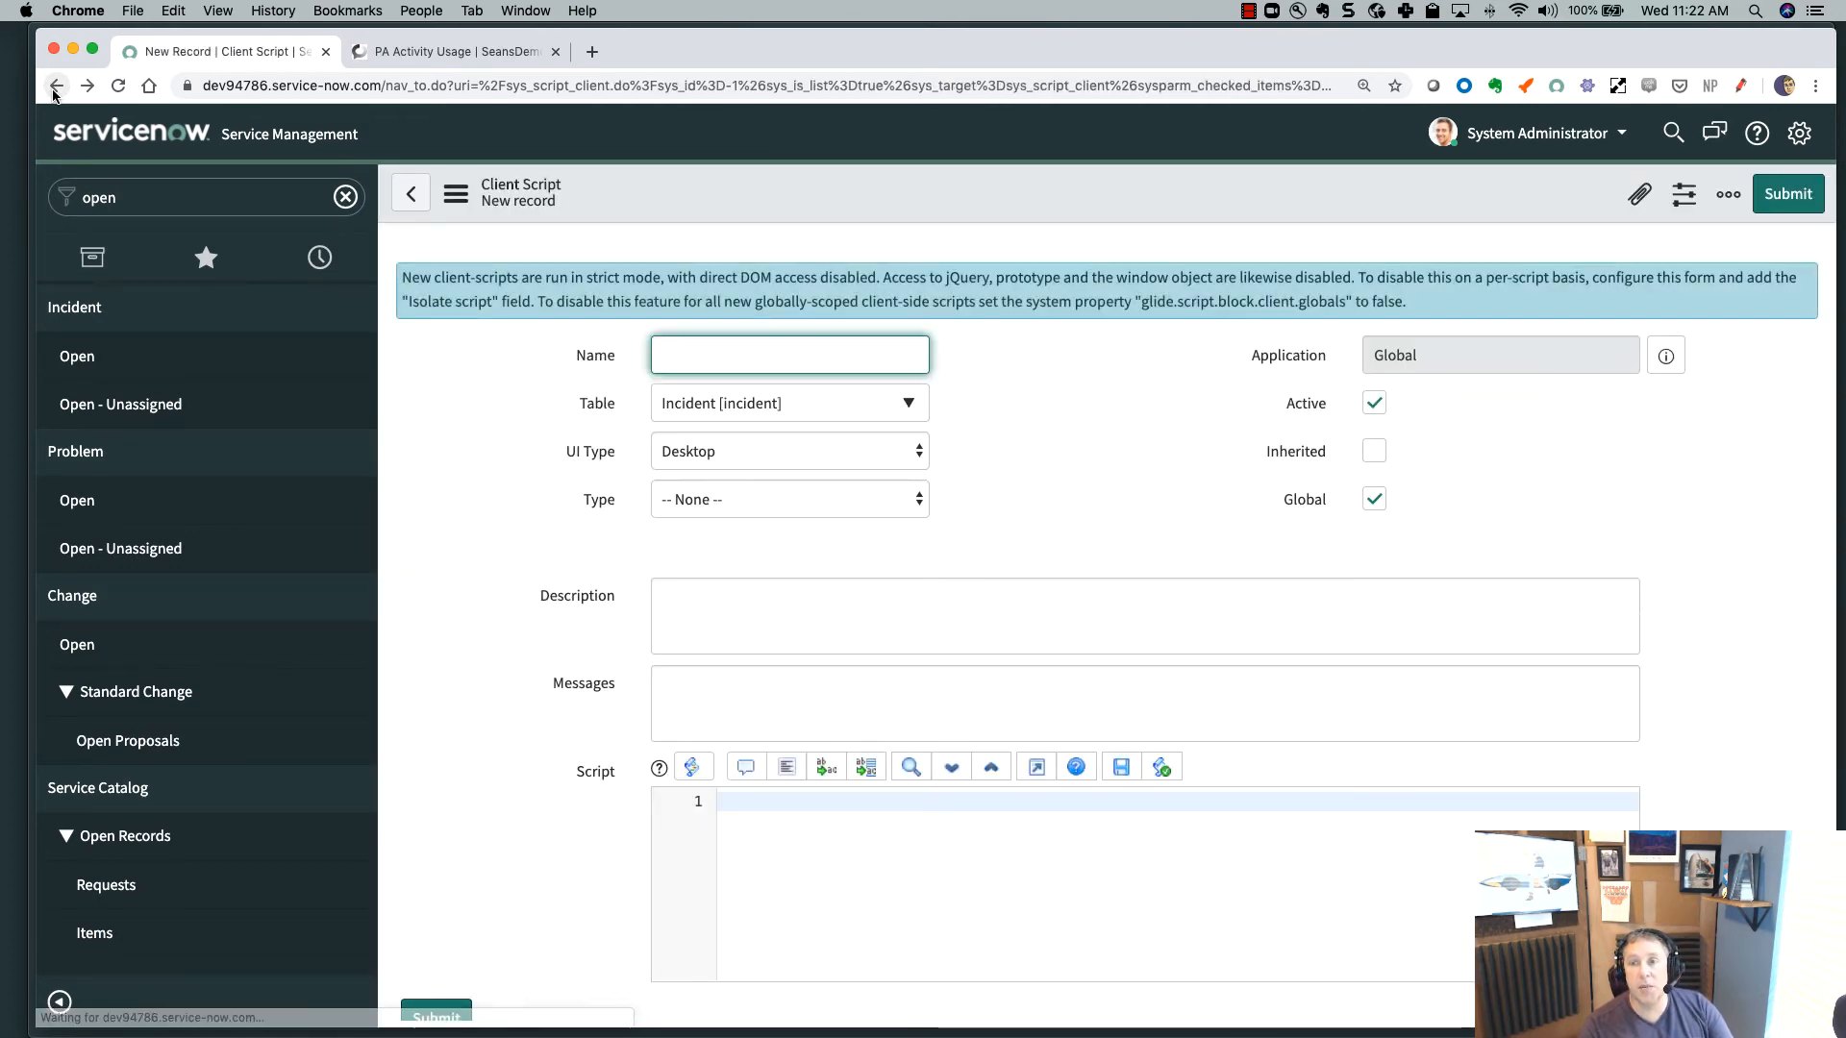
{"action": "left_click", "coordinate": [58, 86]}
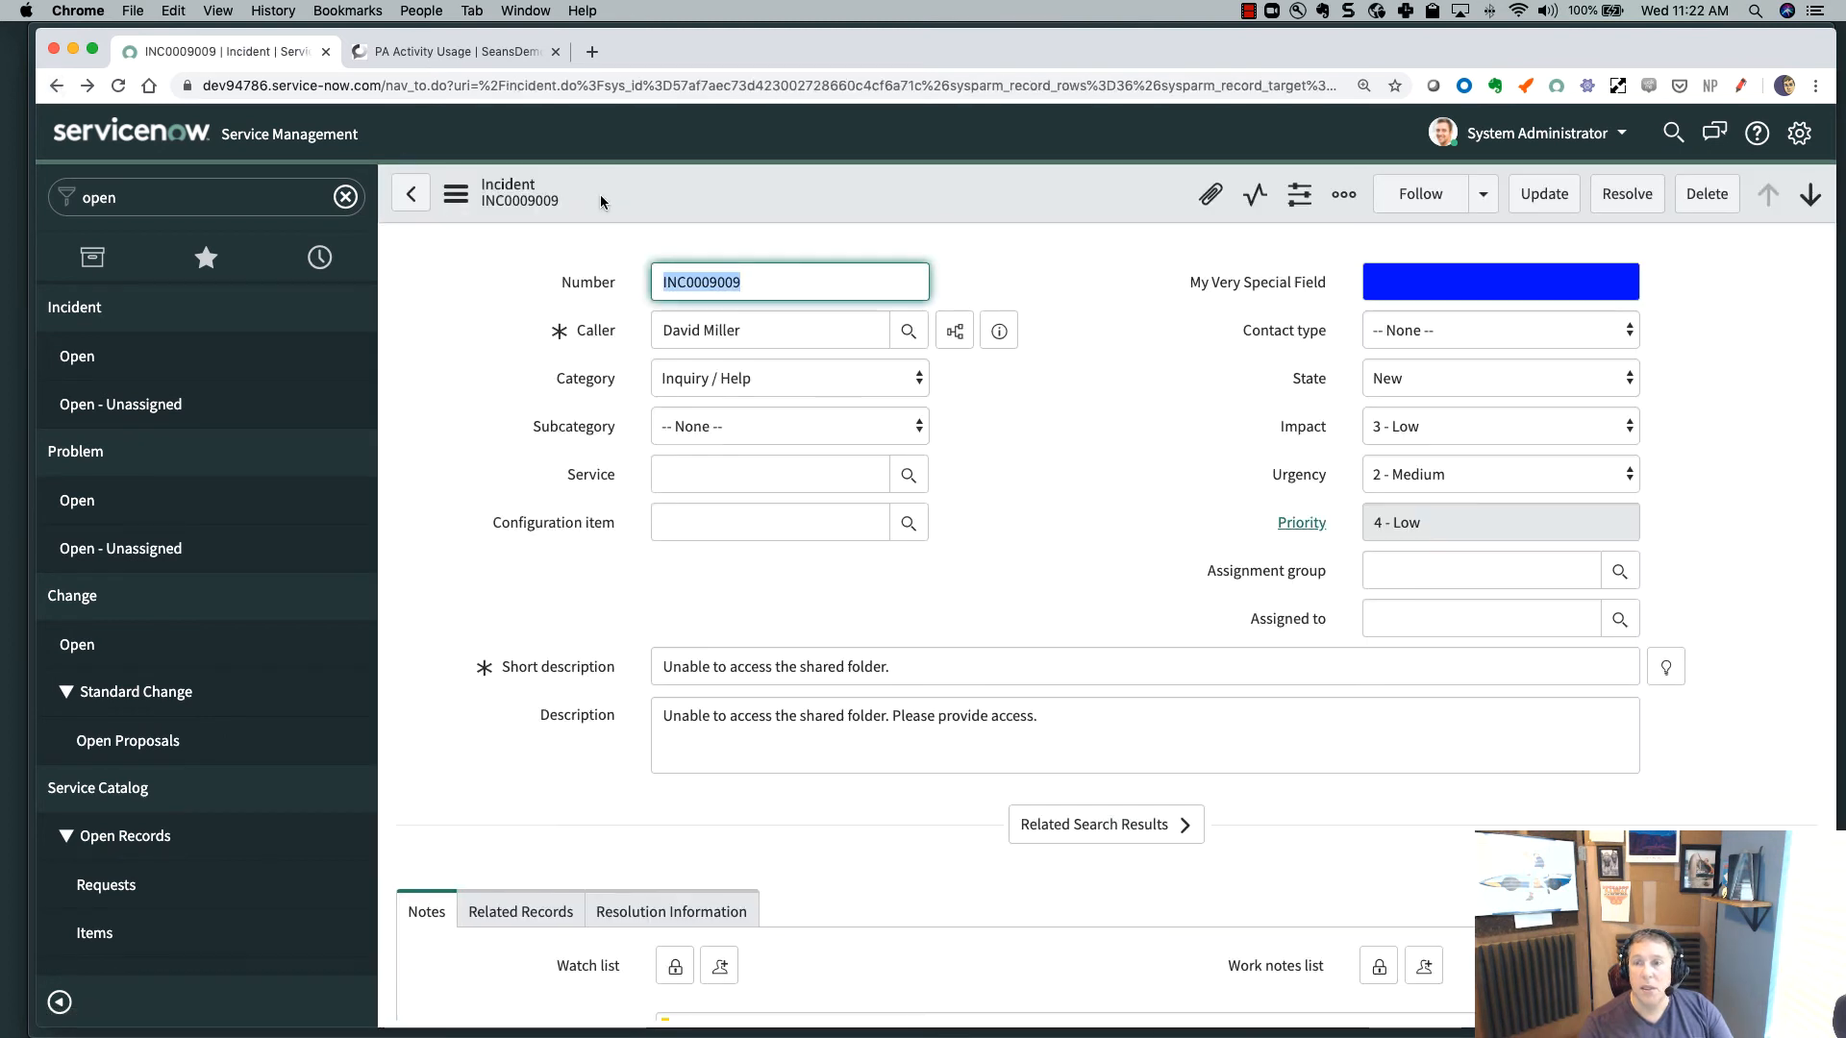
{"action": "right_click", "coordinate": [1267, 281]}
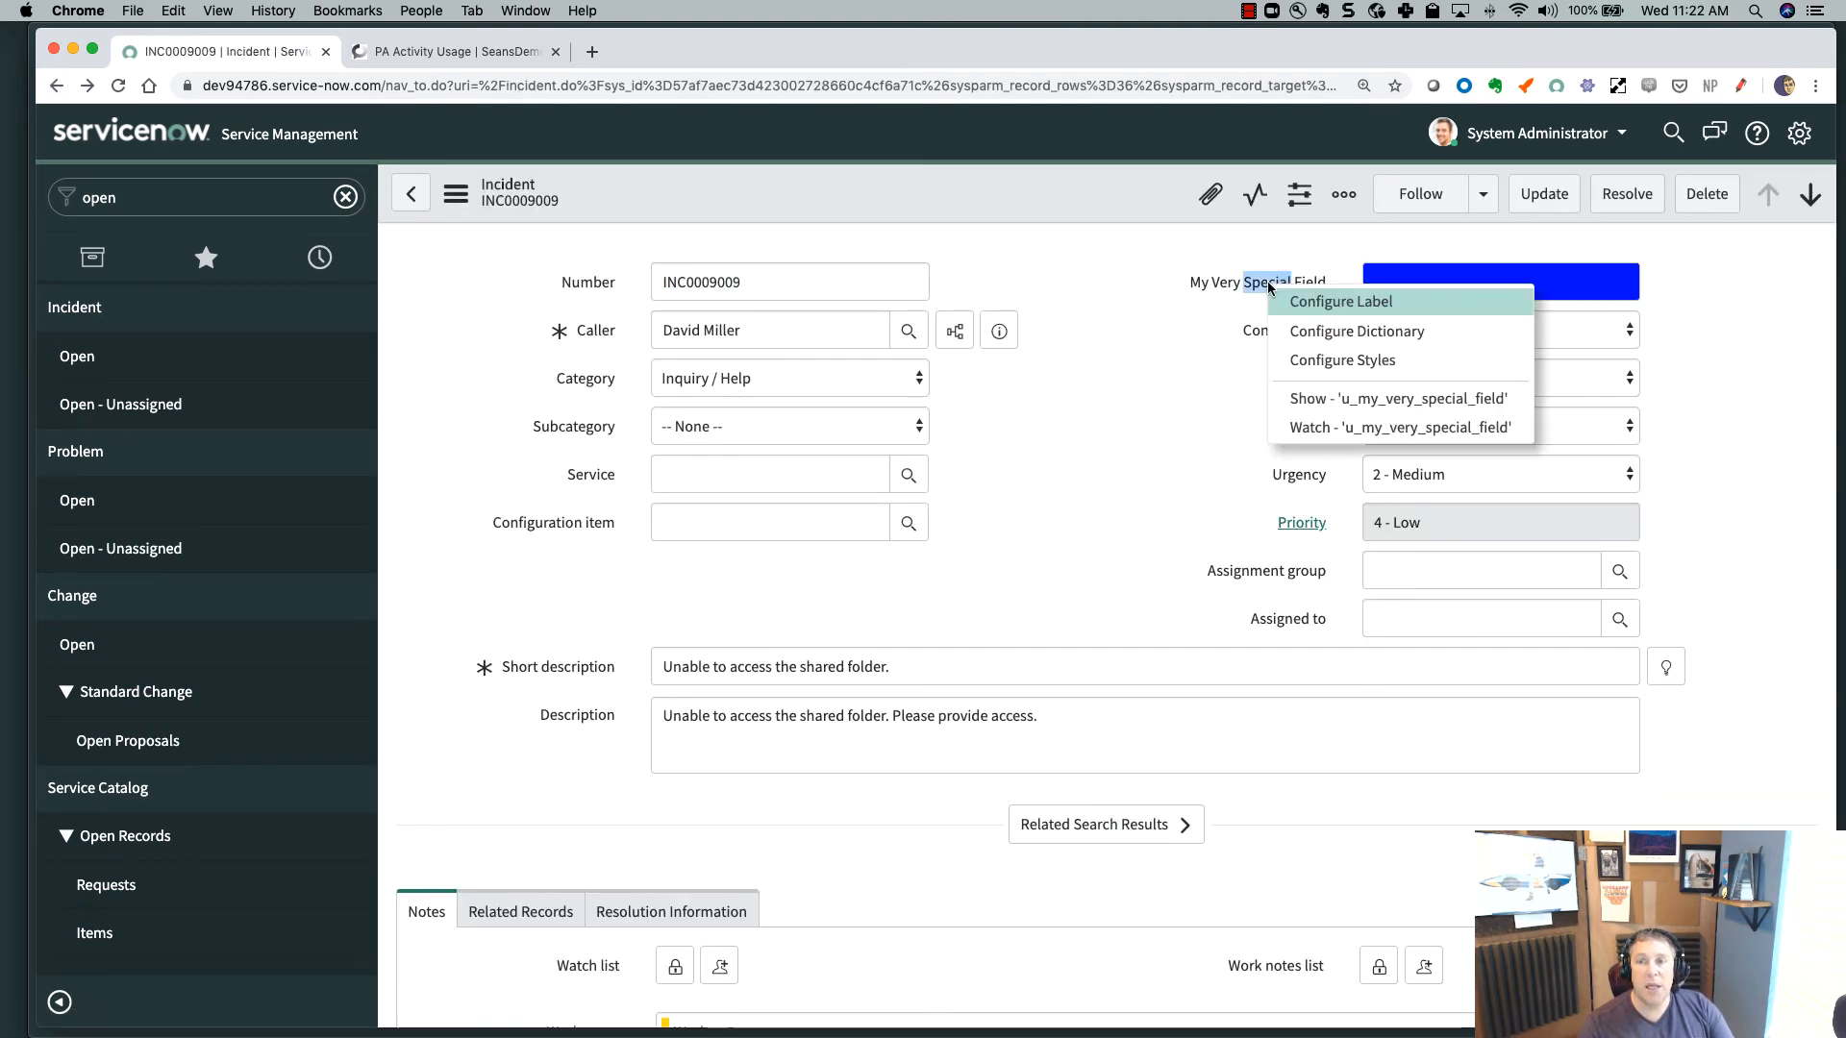
{"action": "left_click", "coordinate": [1328, 401]}
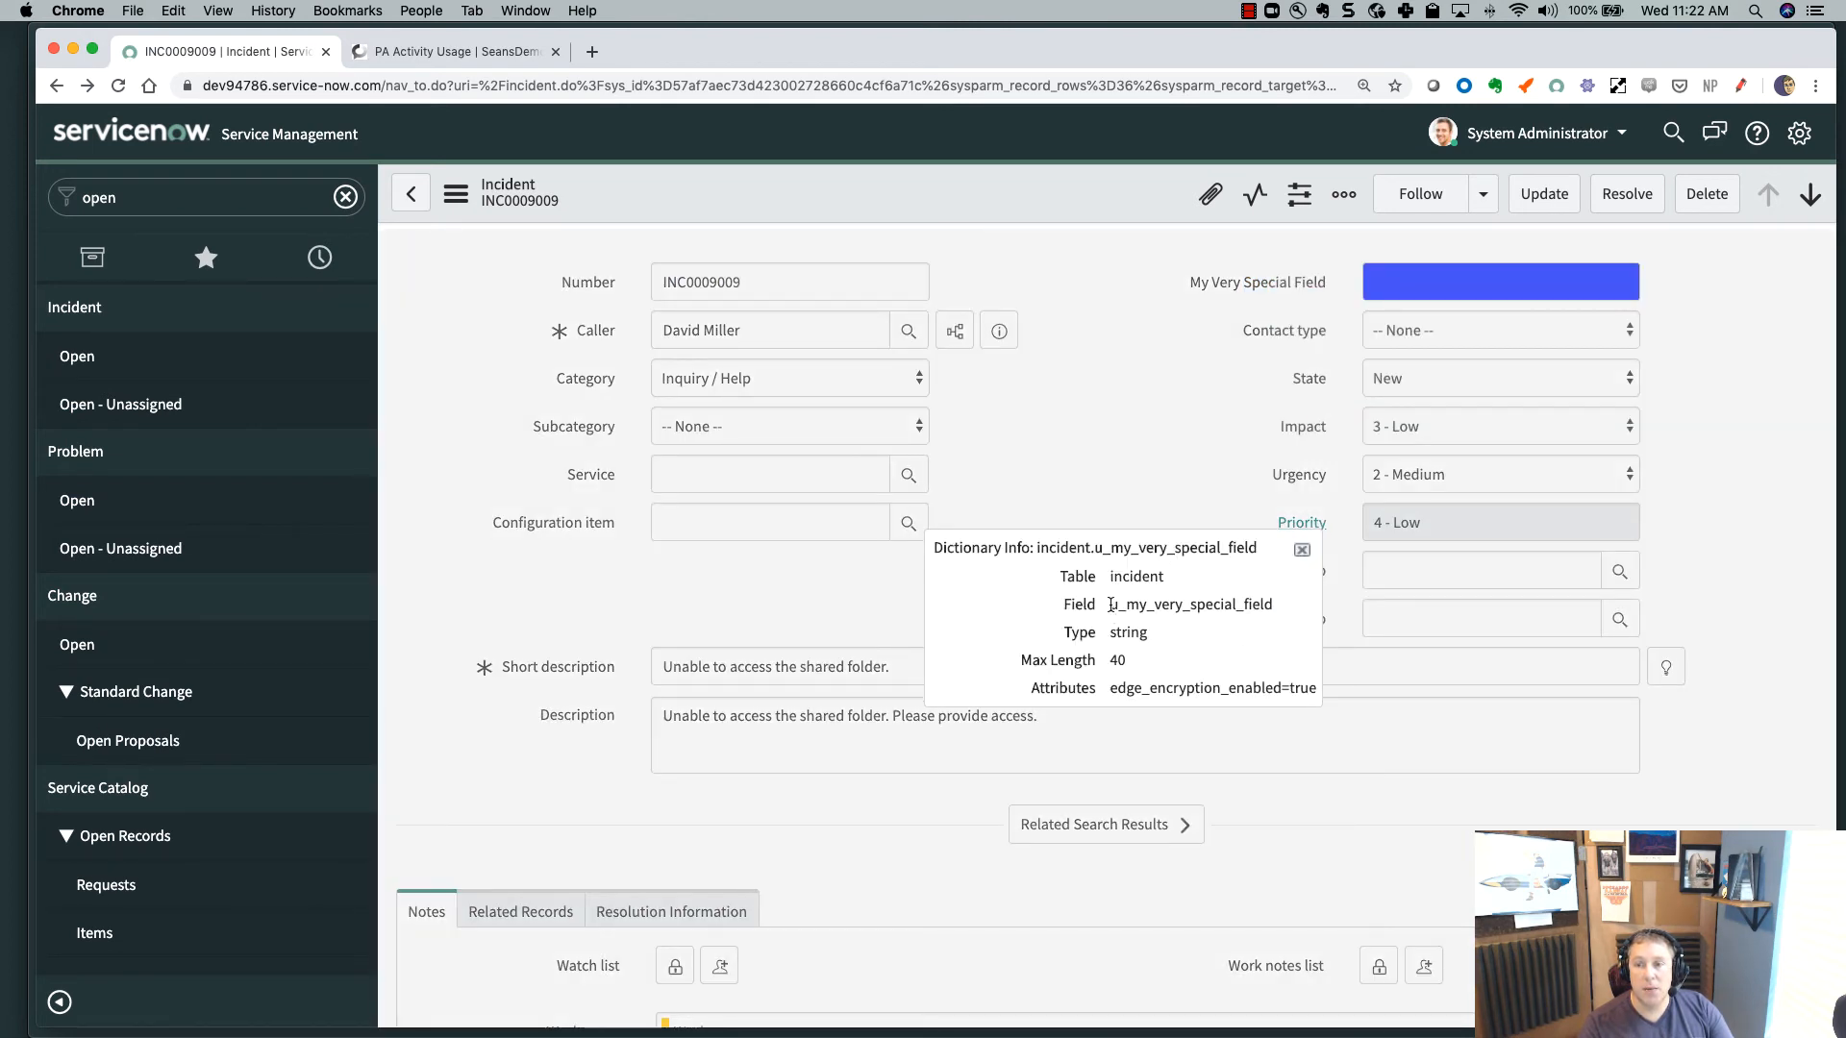
{"action": "left_click_drag", "start_coordinate": [1109, 608], "coordinate": [1277, 616]}
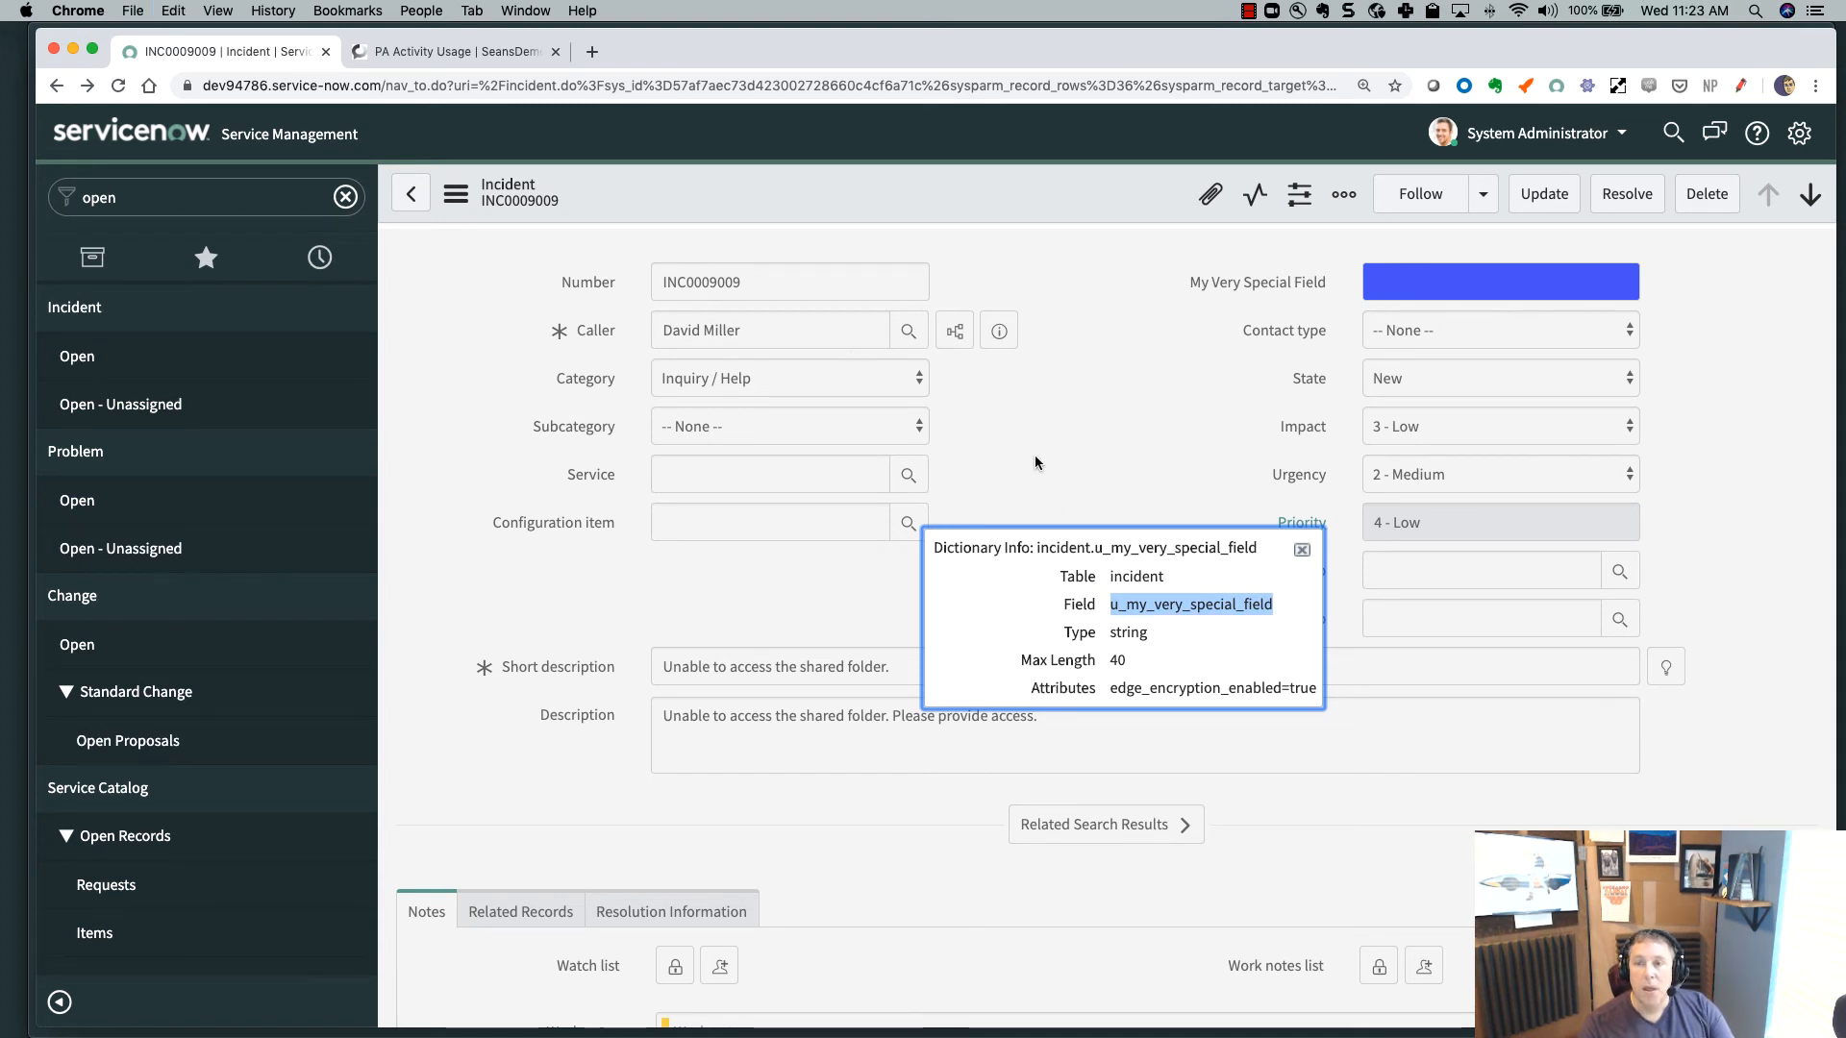
{"action": "left_click", "coordinate": [1302, 549]}
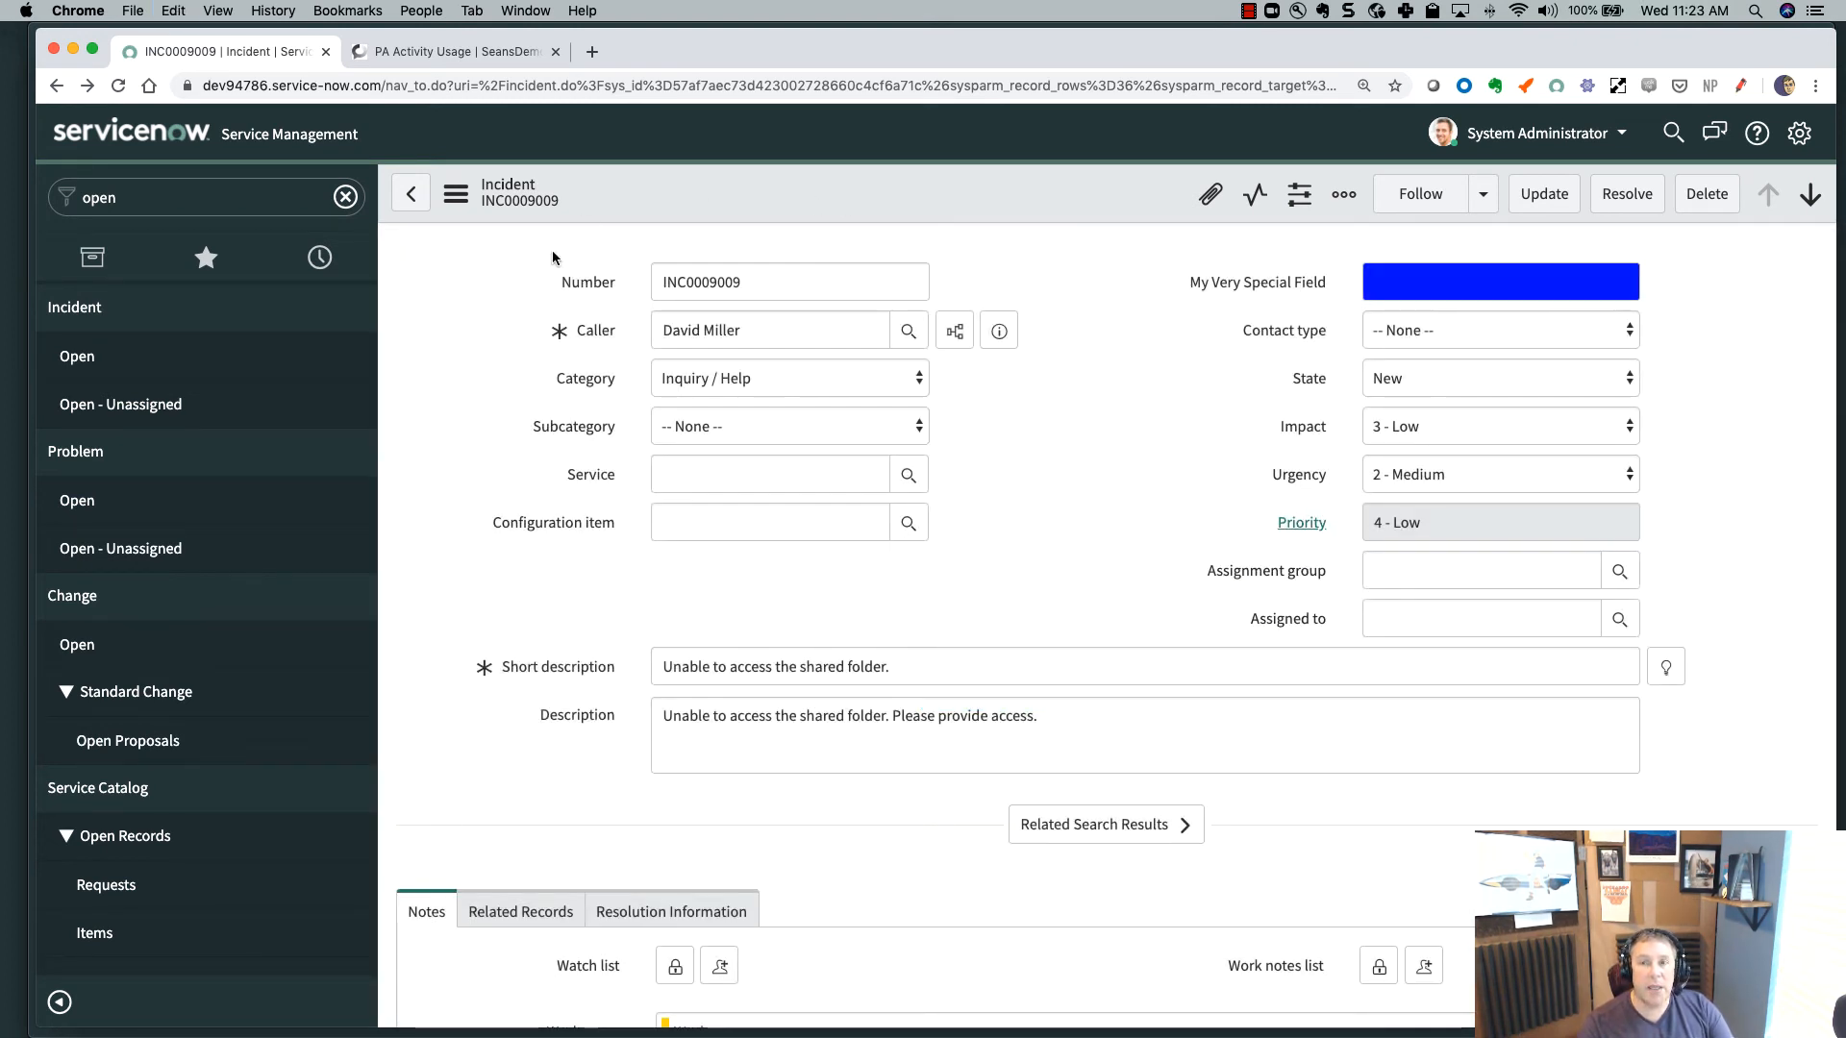
- List the incident form's client scripts with the most recently updated first and open New Field Demo
{"action": "left_click", "coordinate": [456, 194]}
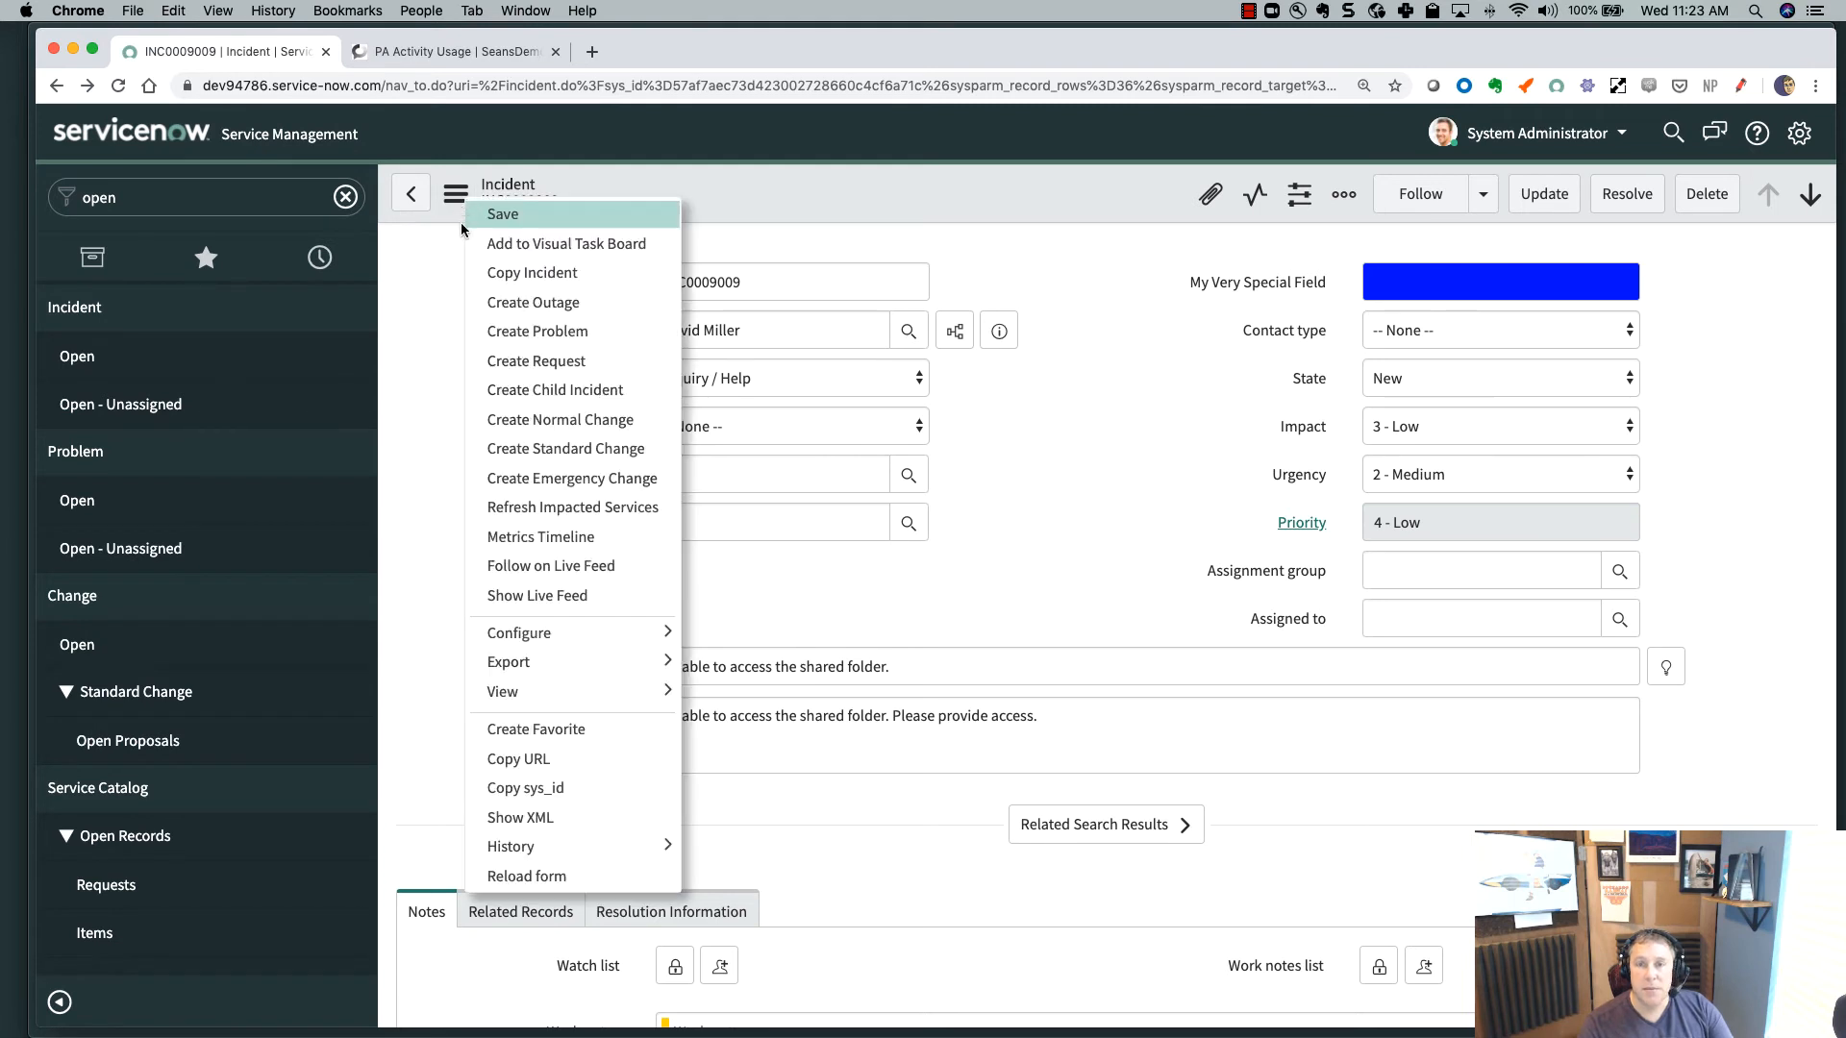
{"action": "mouse_move", "coordinate": [497, 633]}
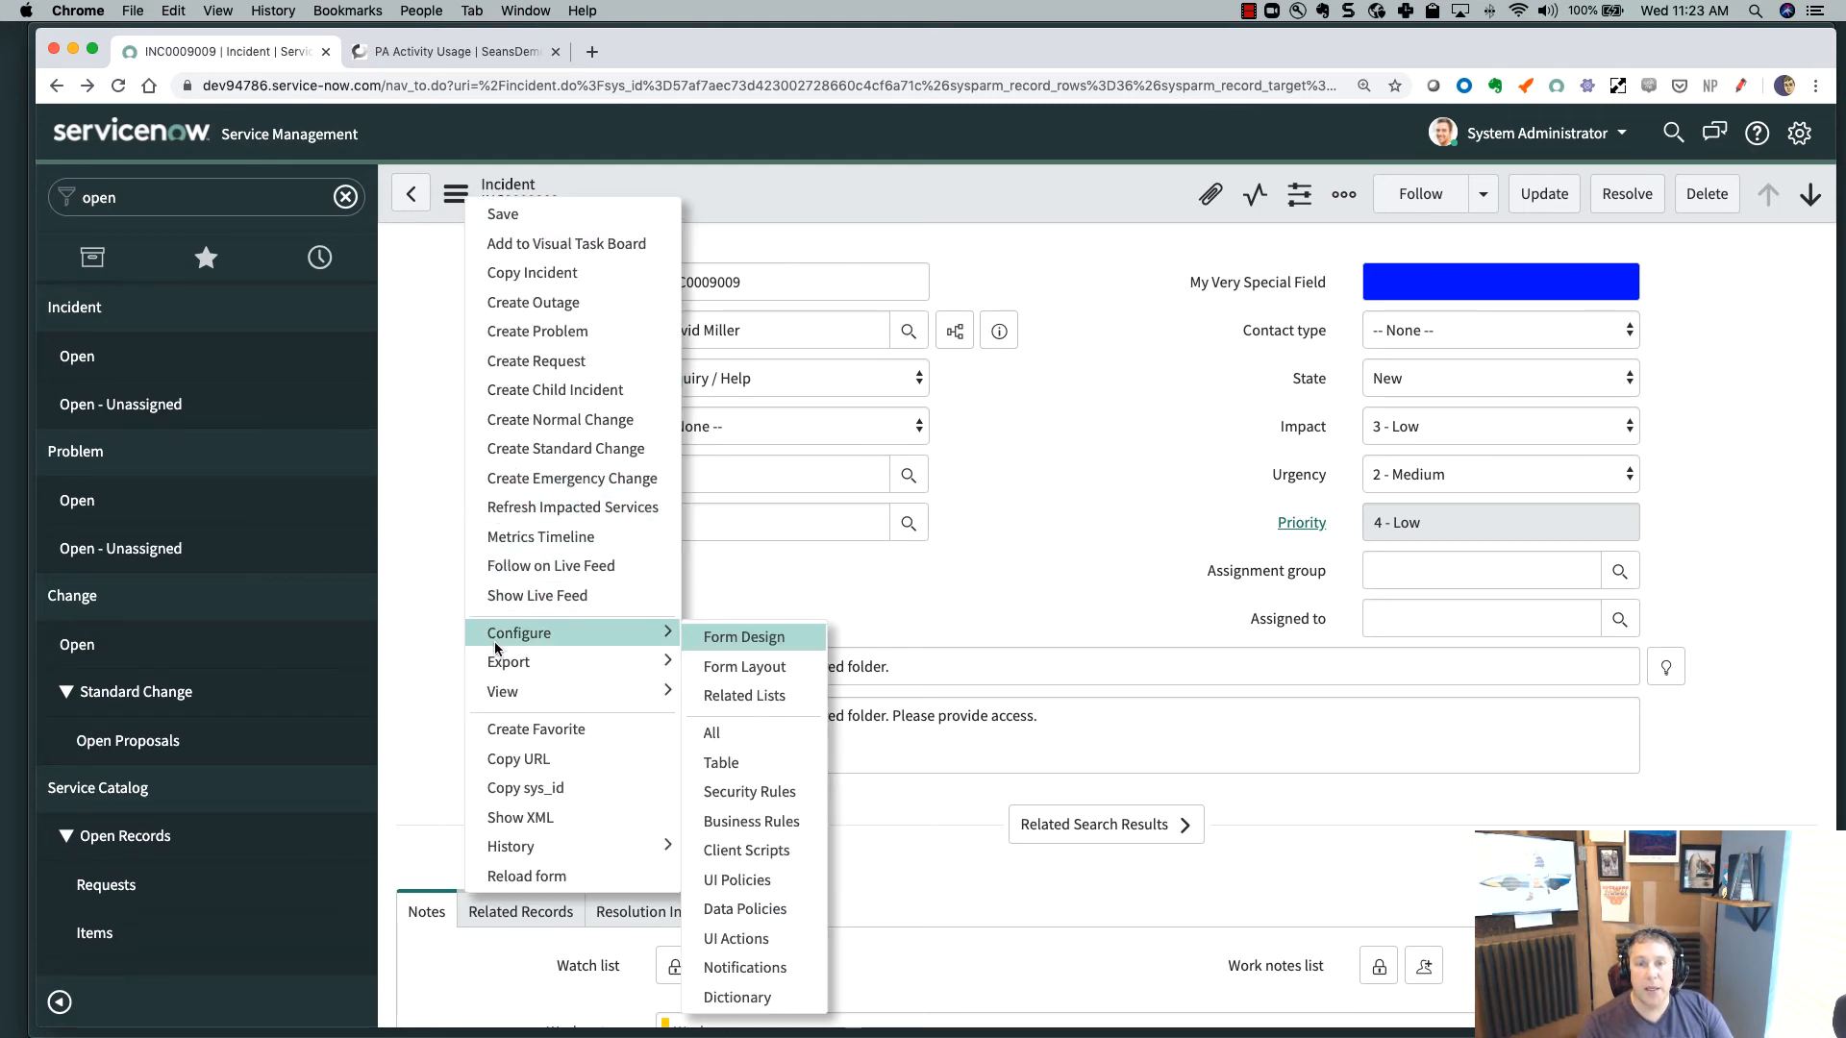
{"action": "left_click", "coordinate": [759, 850]}
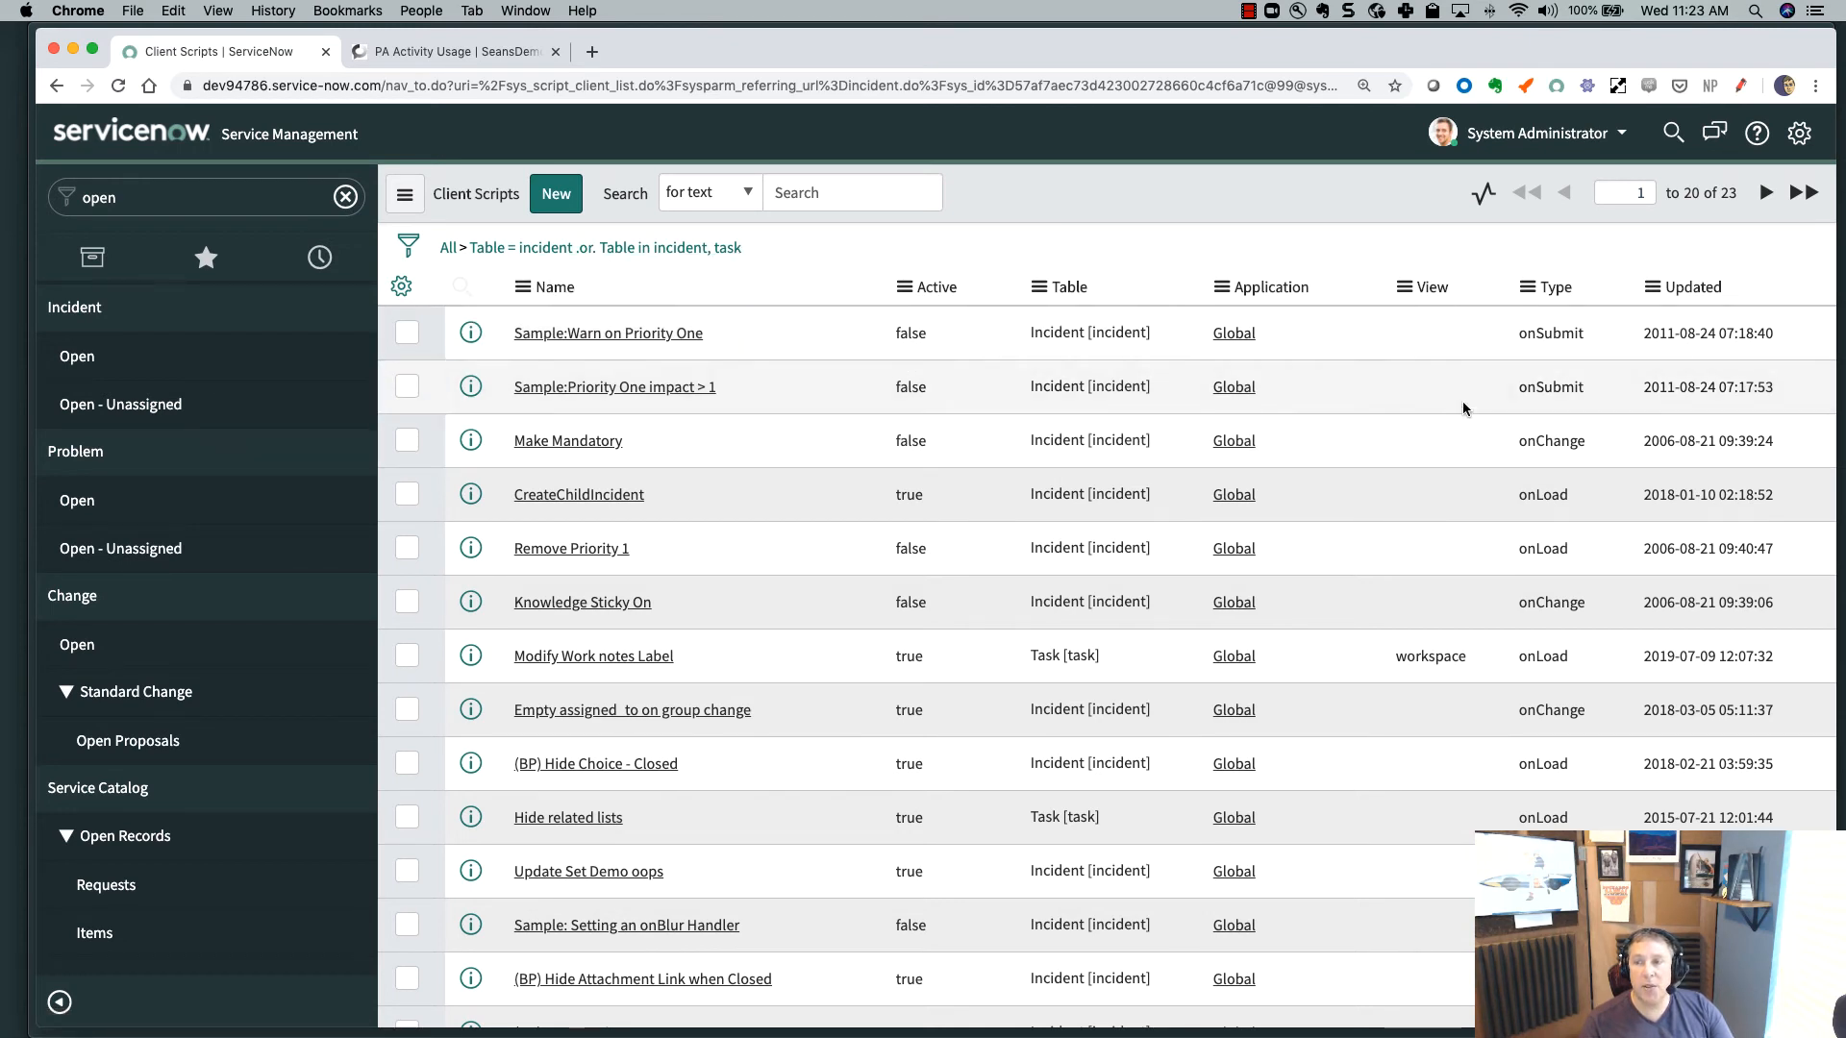
{"action": "left_click", "coordinate": [1689, 289]}
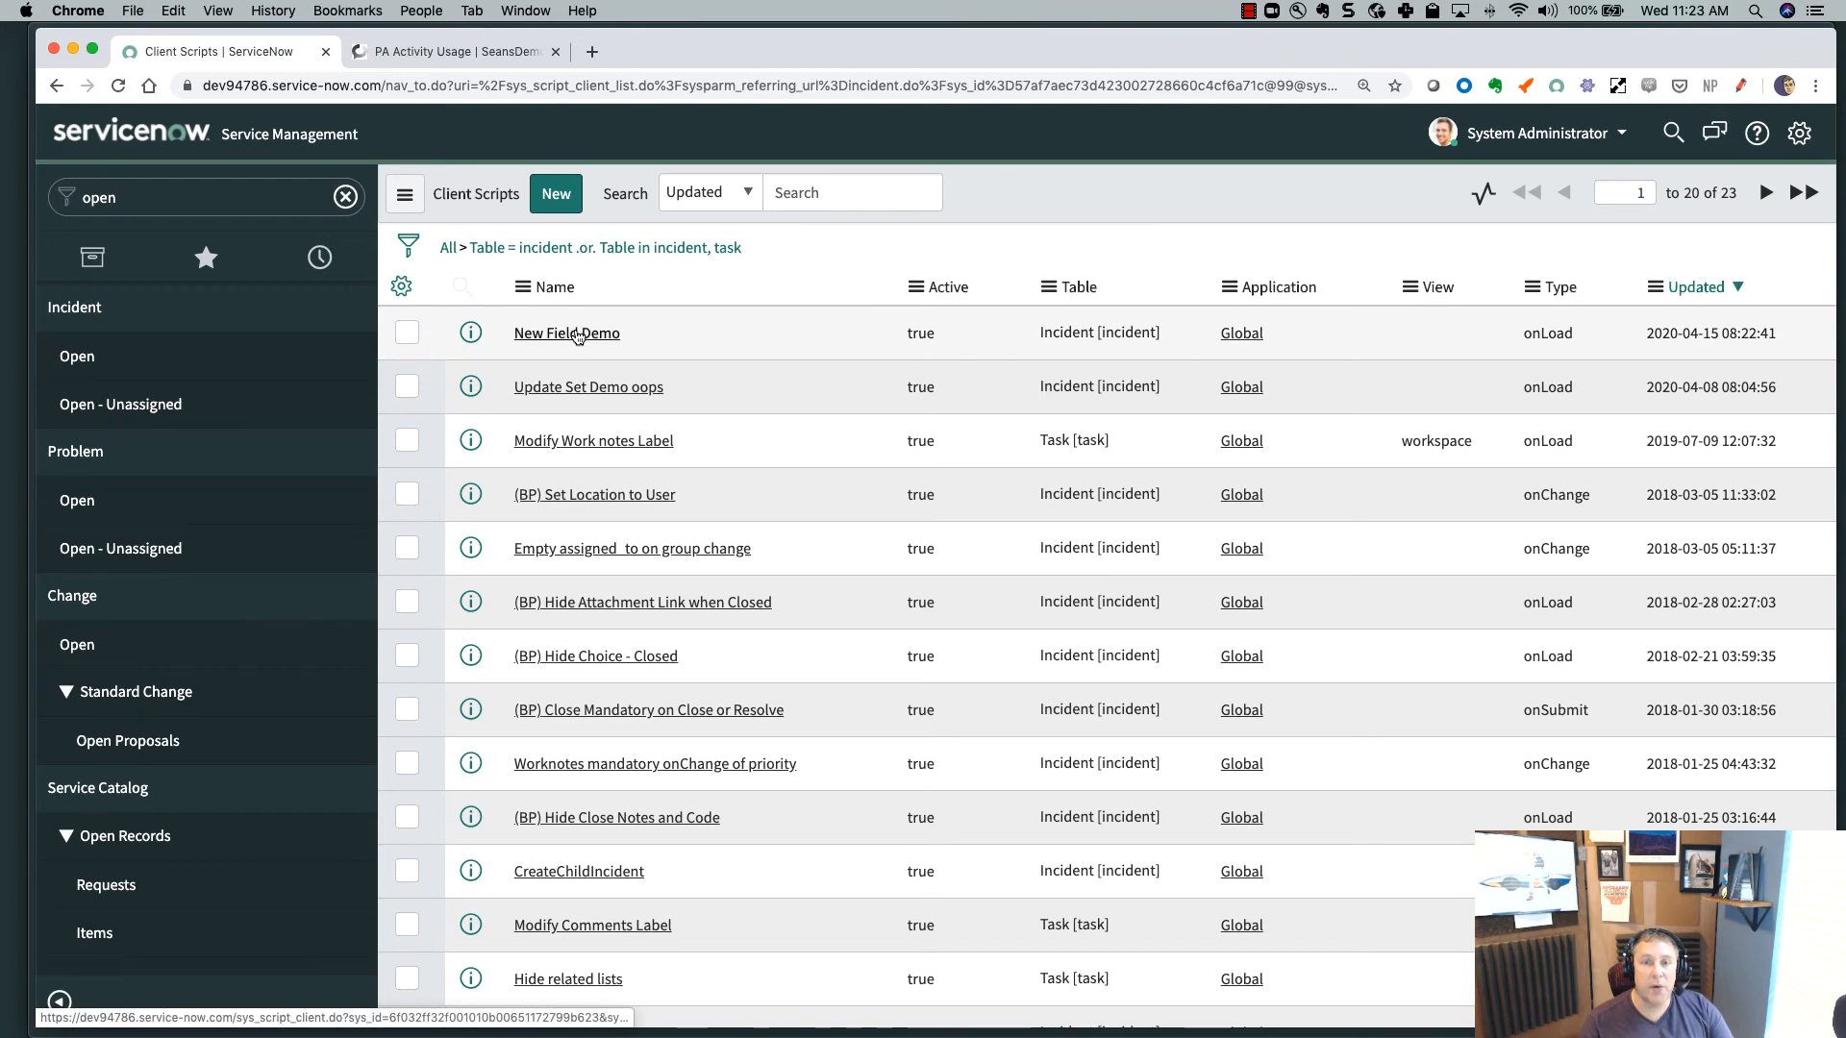
{"action": "left_click", "coordinate": [577, 333]}
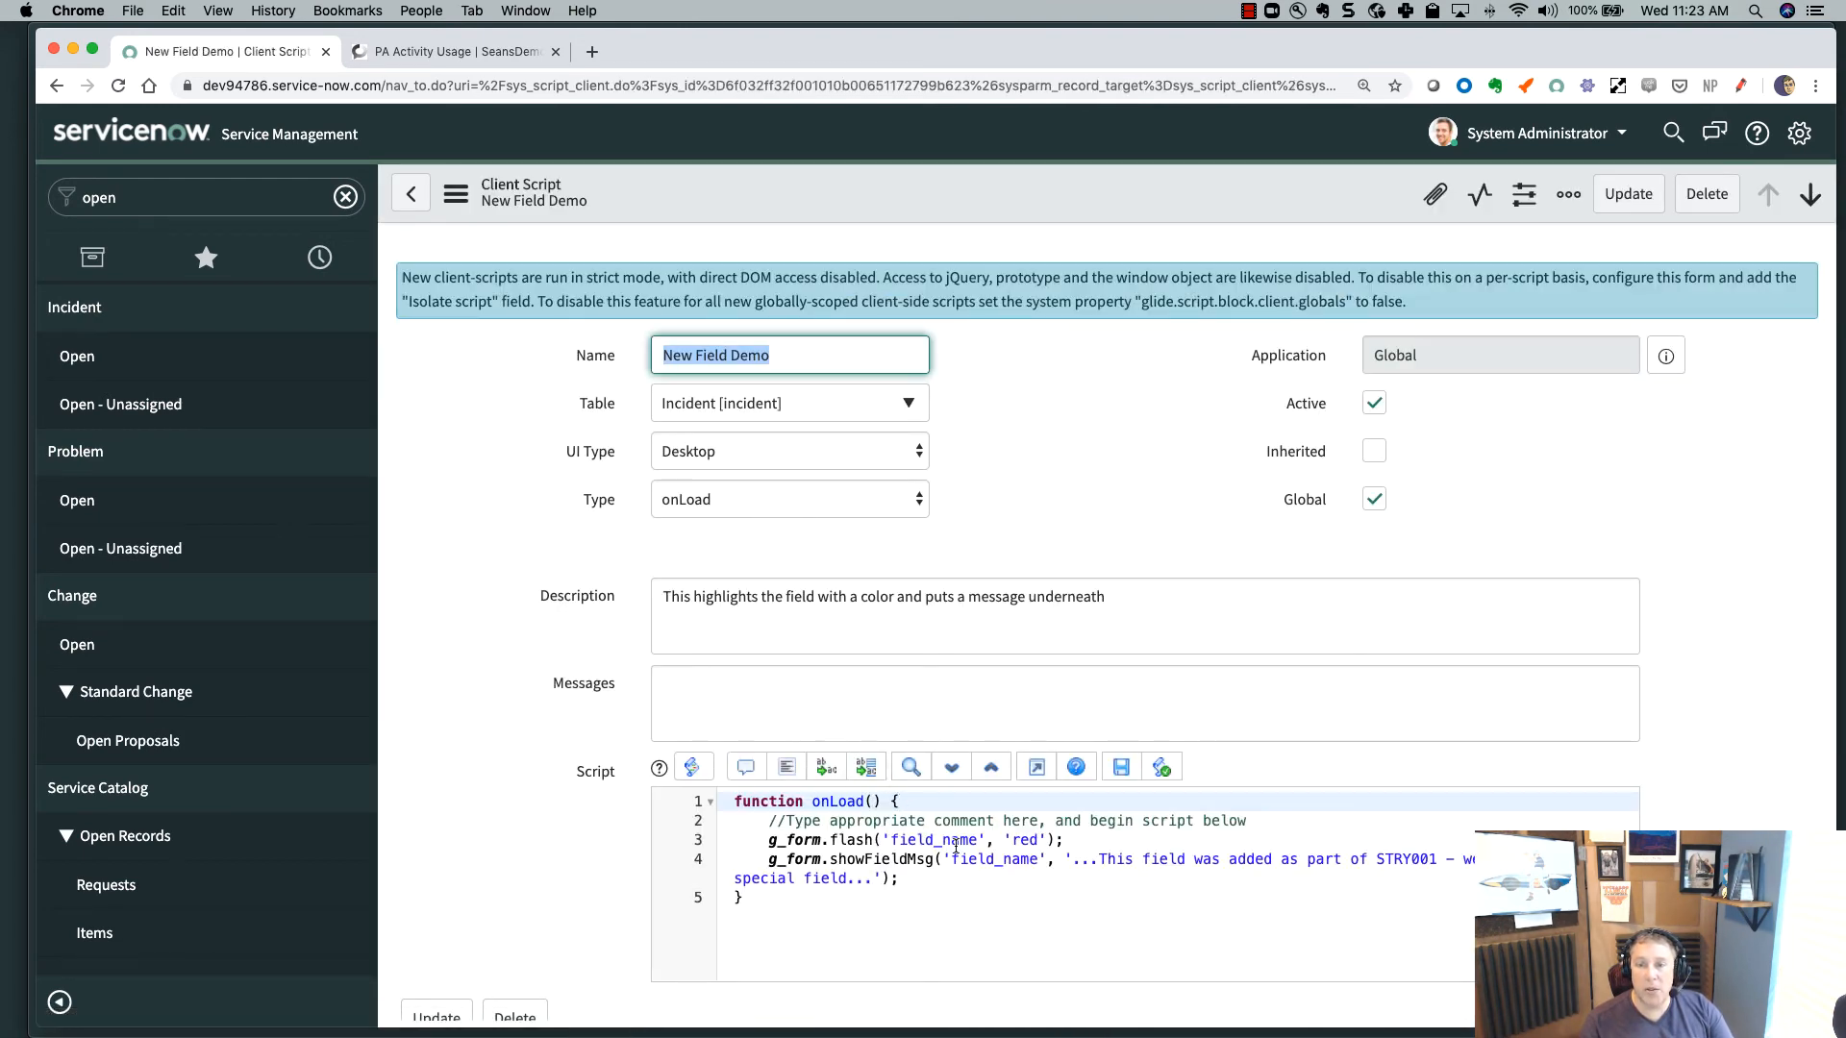
- Replace 'field_name' with 'u_my_very_special_field' in both the flash and showFieldMsg calls and update the client script
{"action": "left_click_drag", "start_coordinate": [979, 839], "coordinate": [892, 836]}
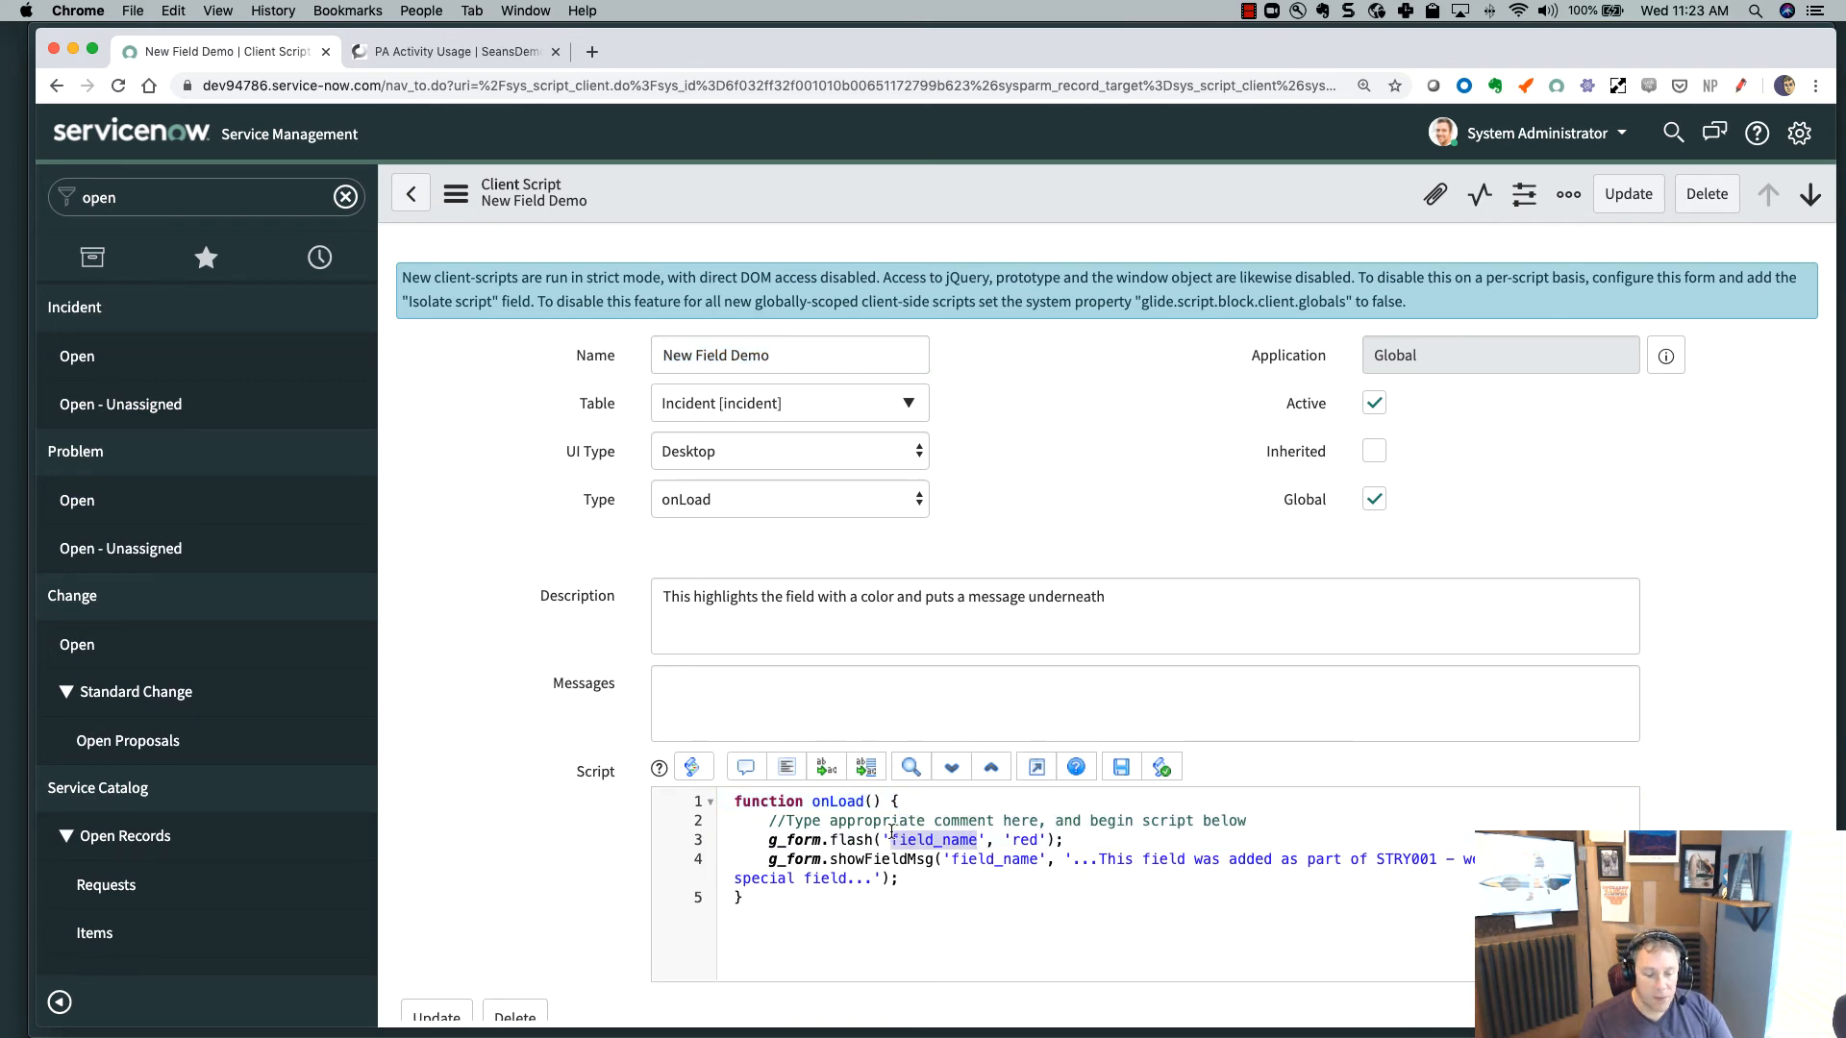
{"action": "type", "text": "u_my_very_special_field"}
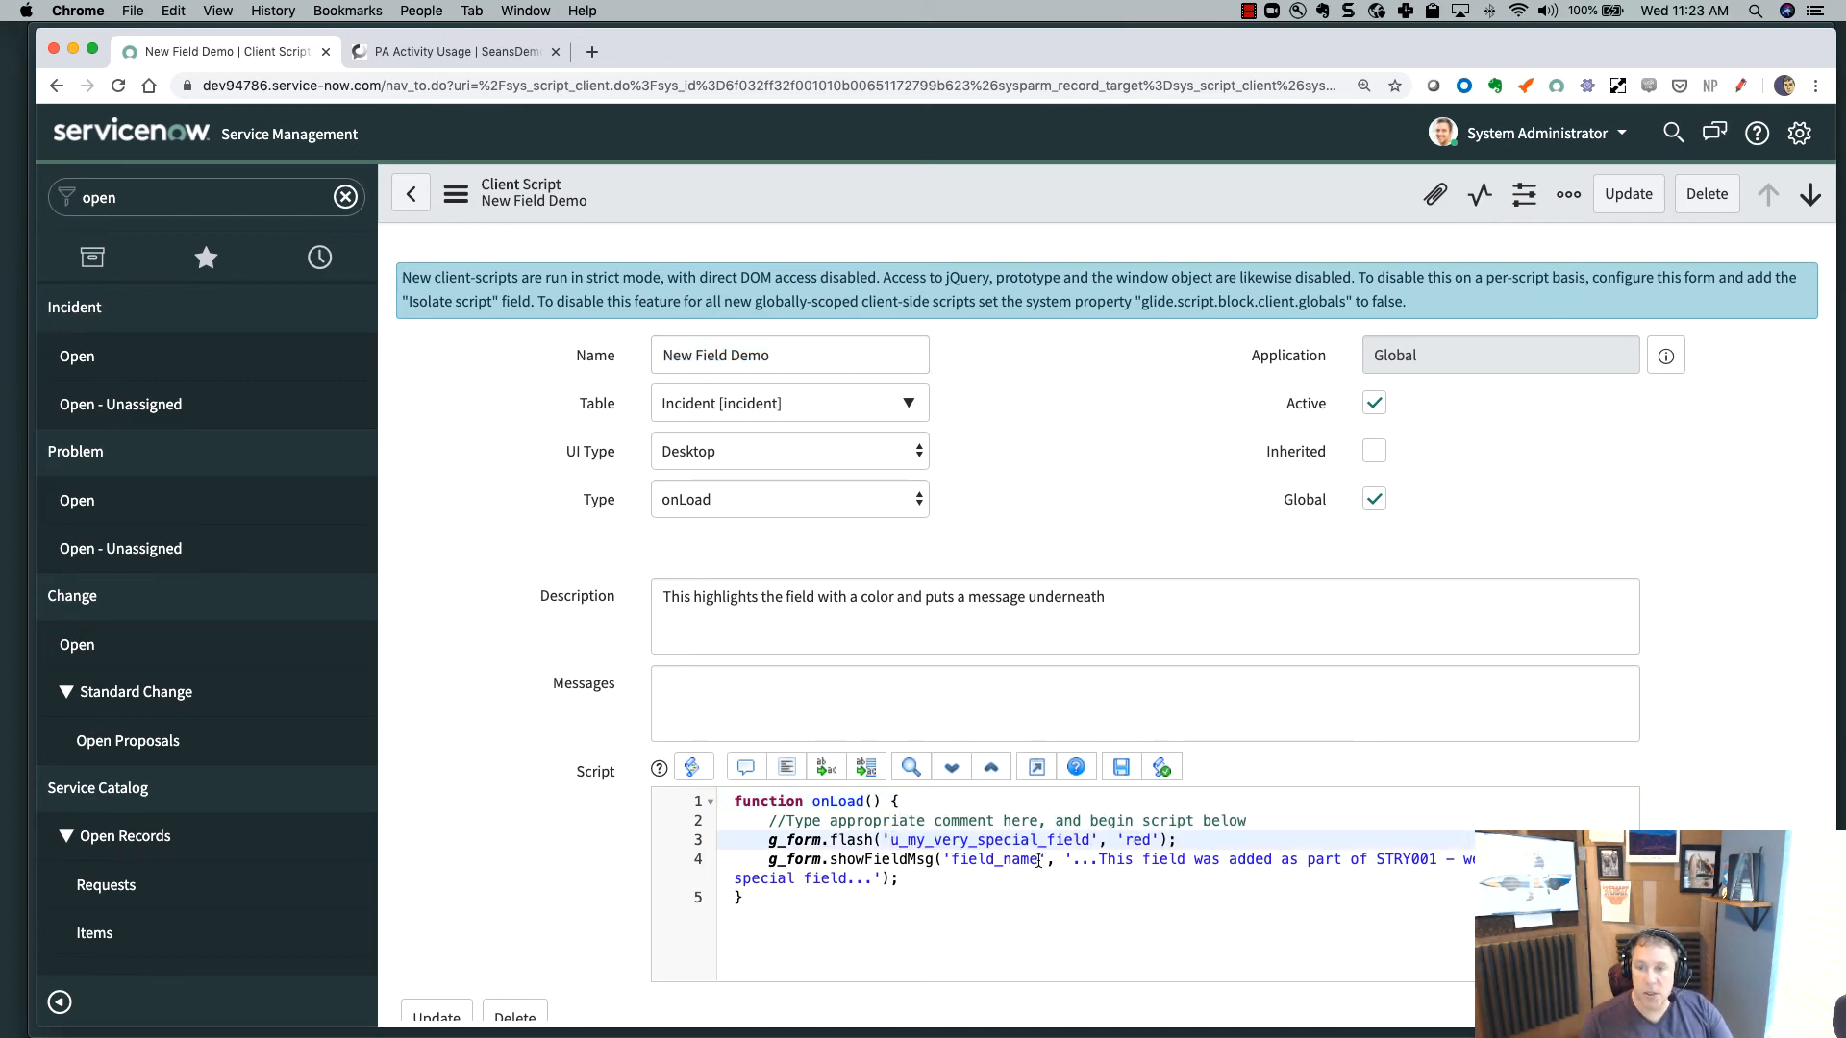
{"action": "left_click_drag", "start_coordinate": [1038, 860], "coordinate": [951, 857]}
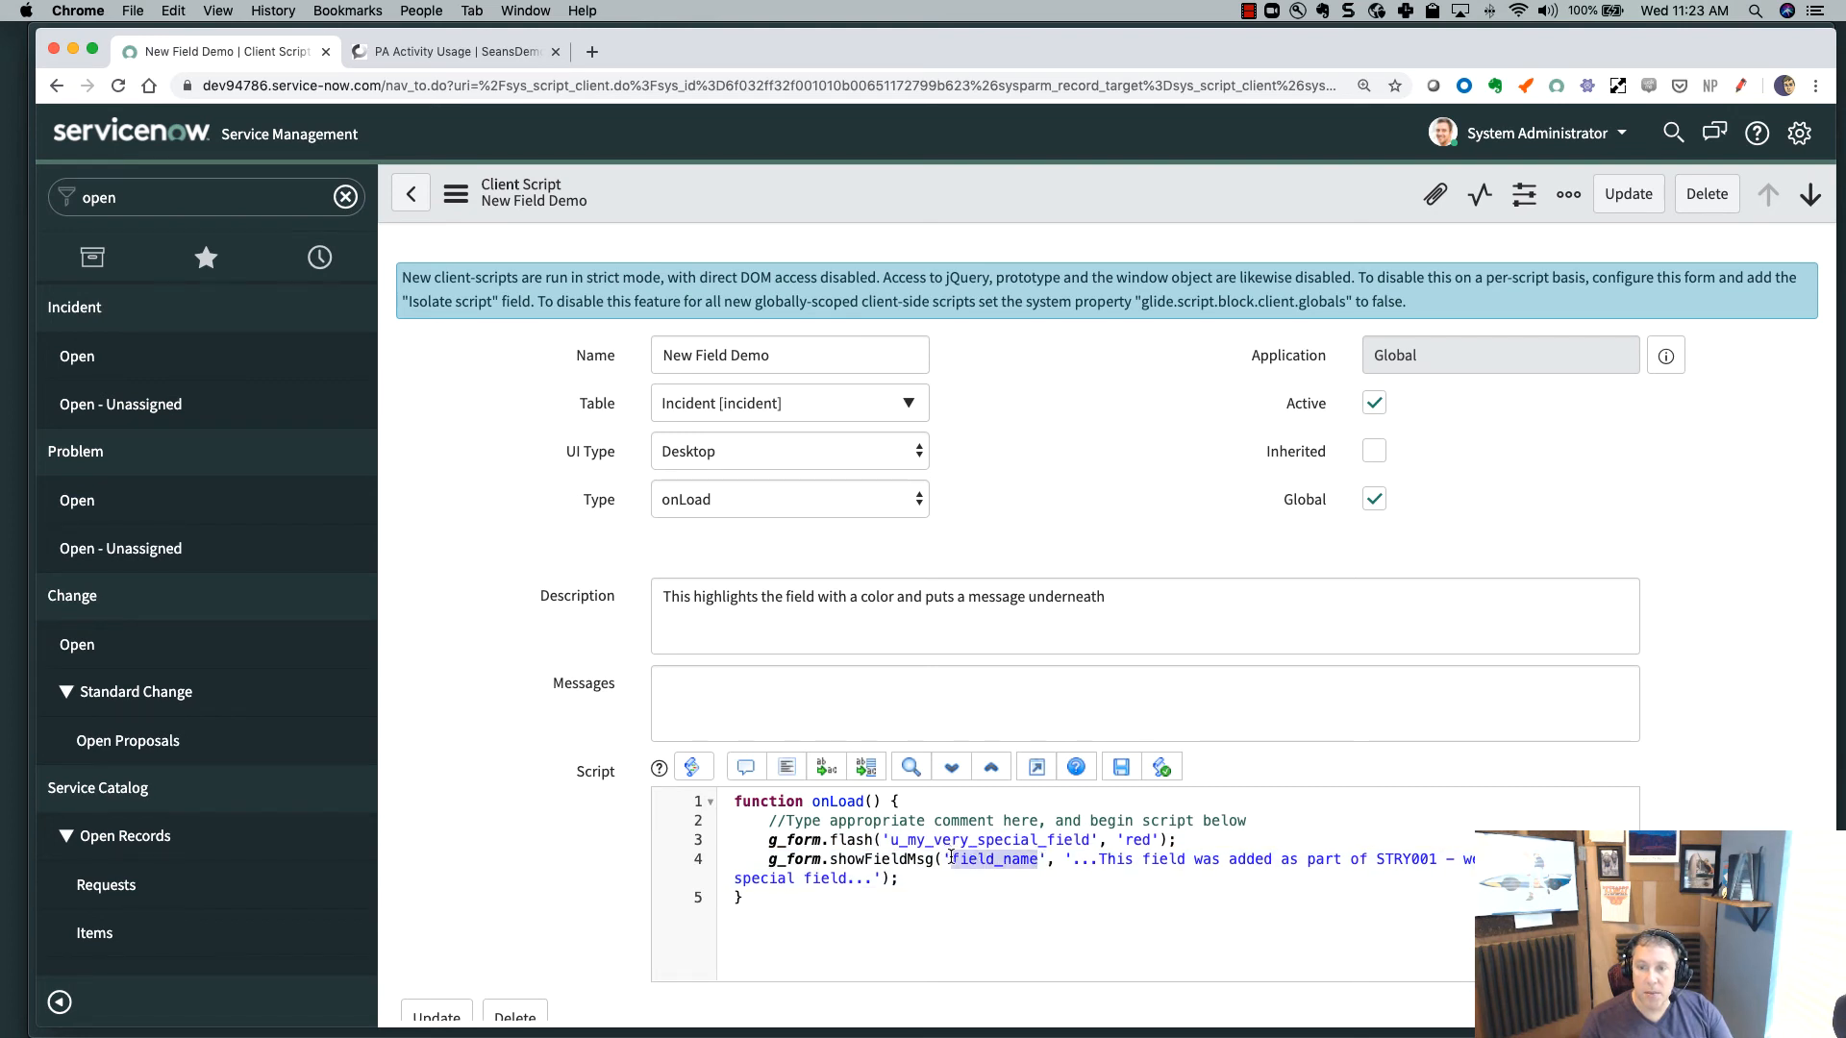
{"action": "type", "text": "u_my_very_special_field"}
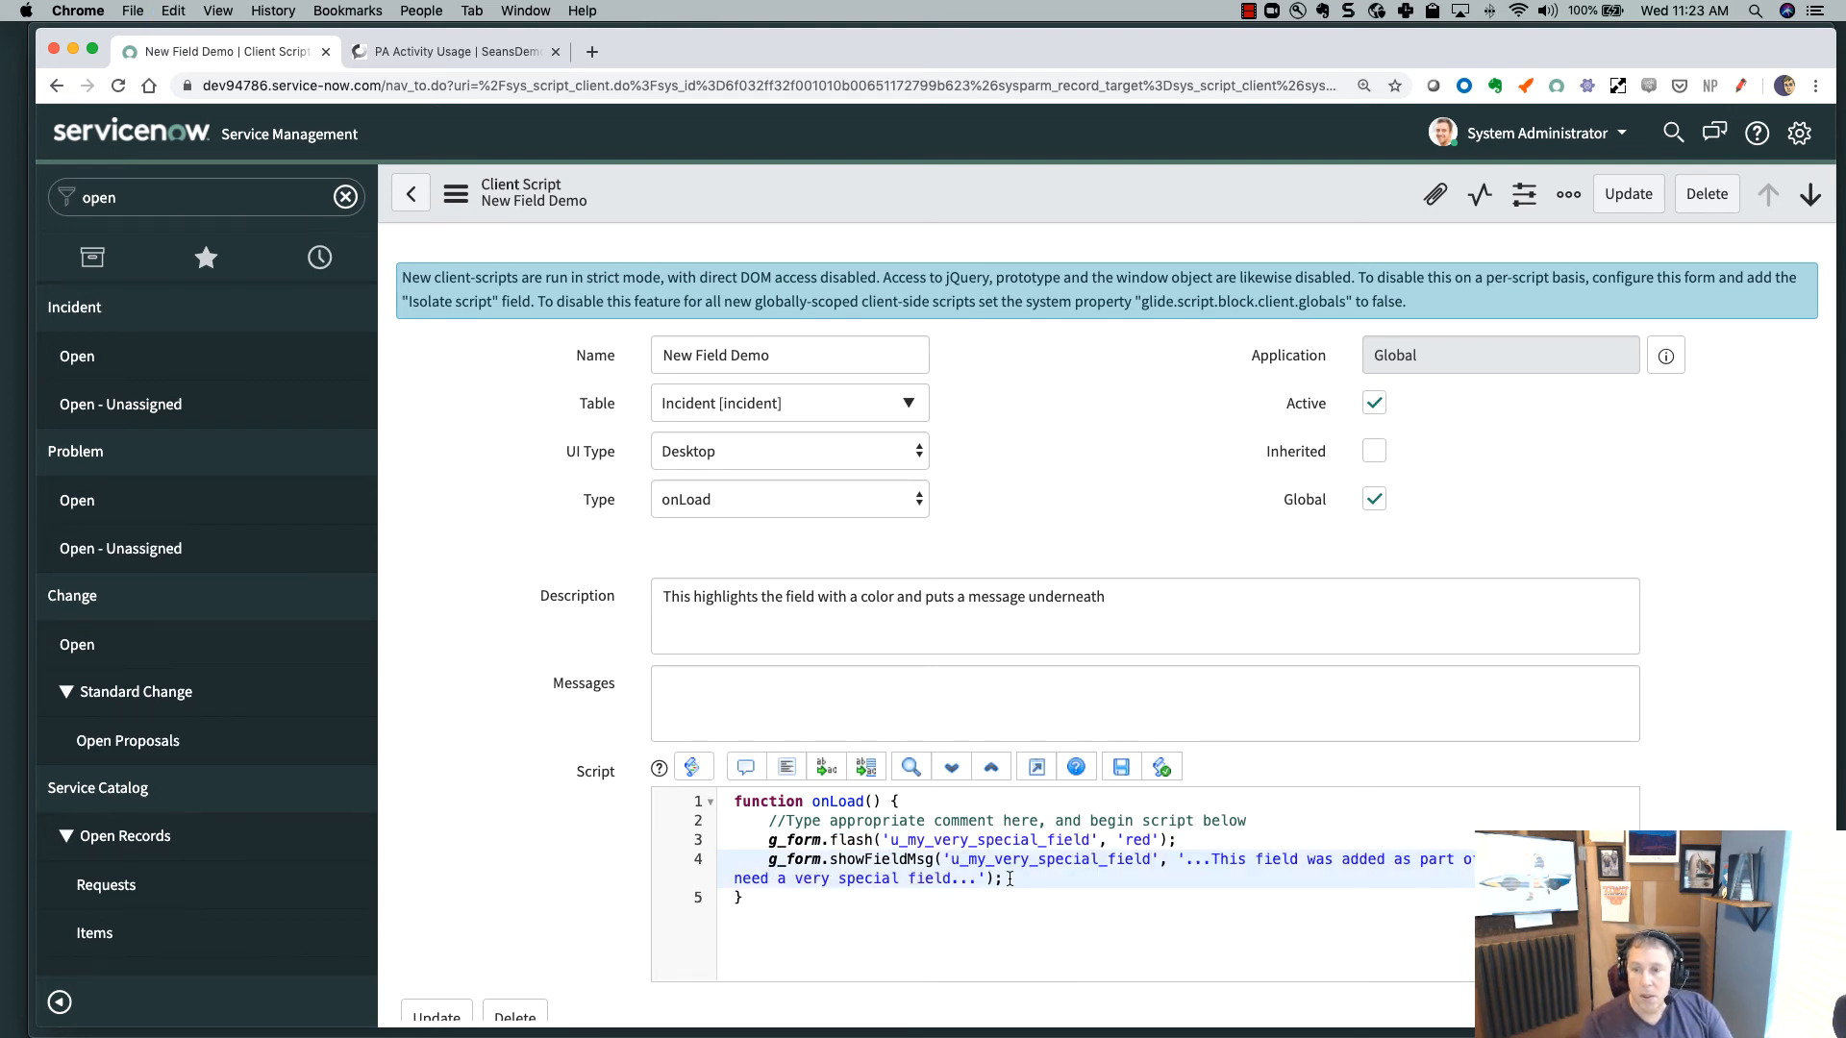
{"action": "left_click", "coordinate": [1156, 894]}
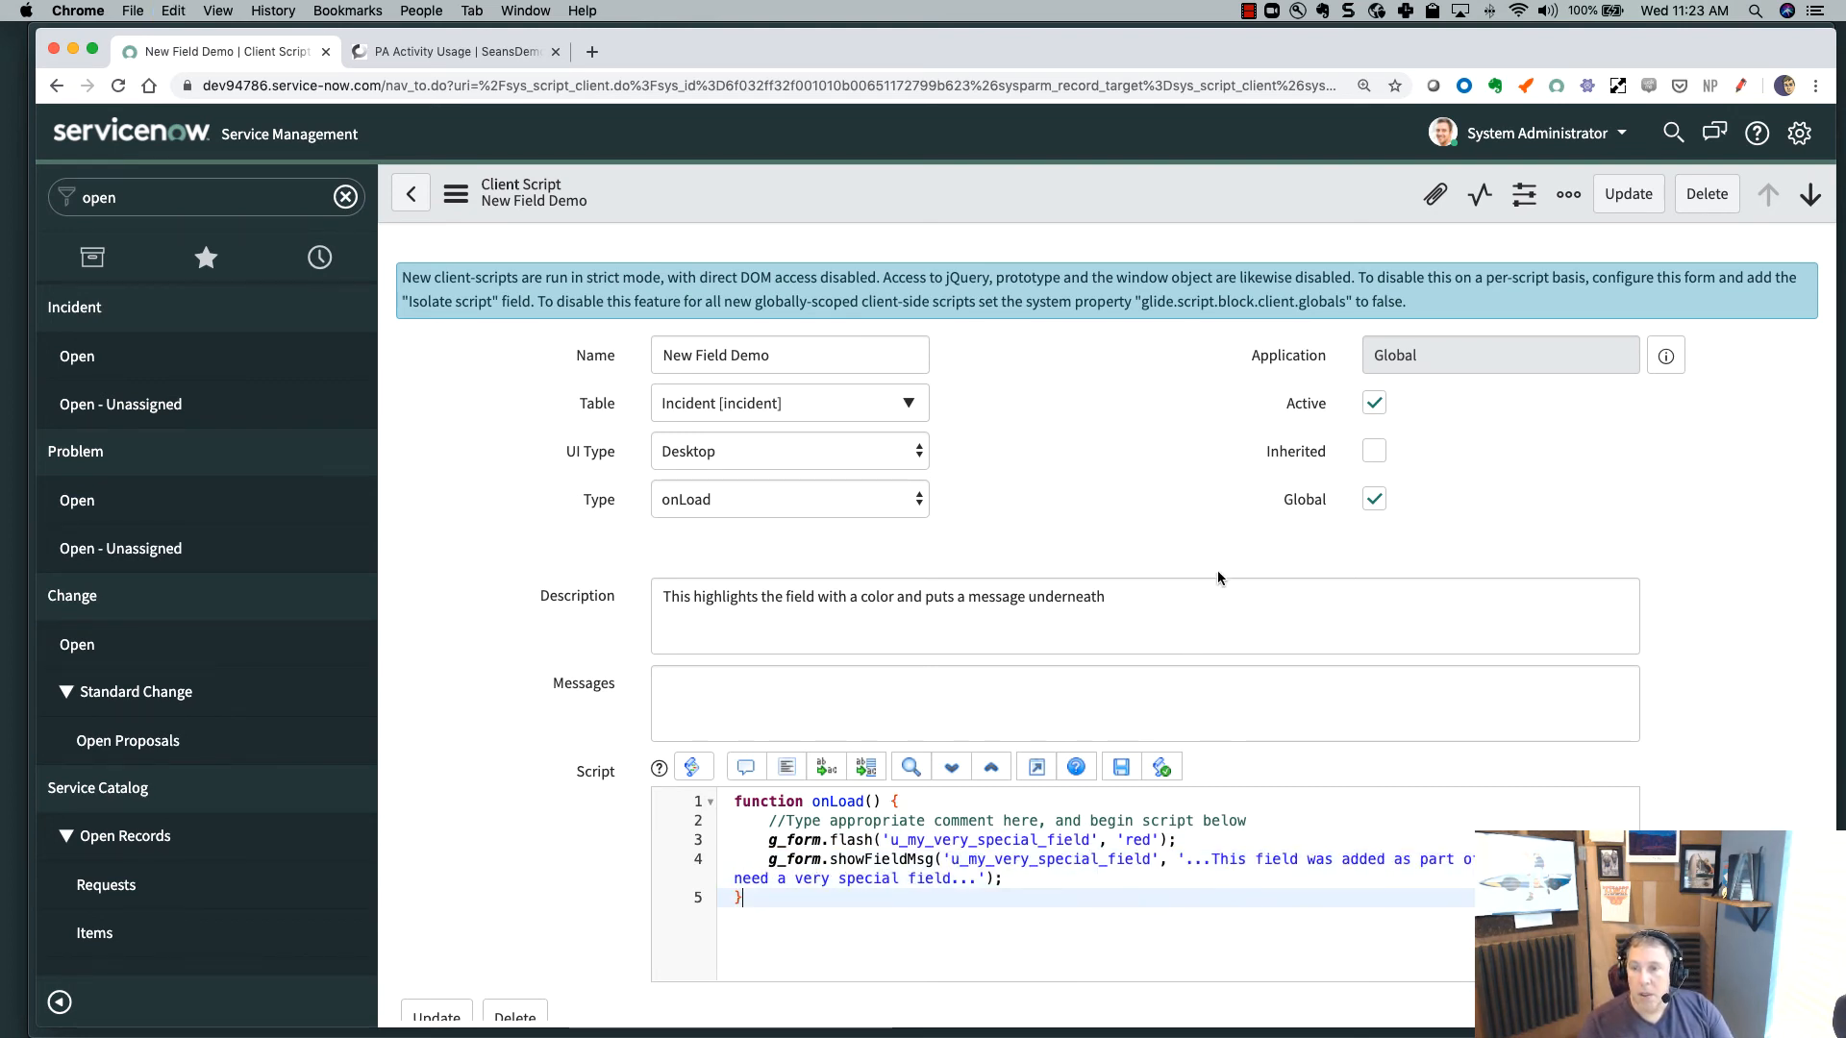
{"action": "left_click", "coordinate": [1618, 197]}
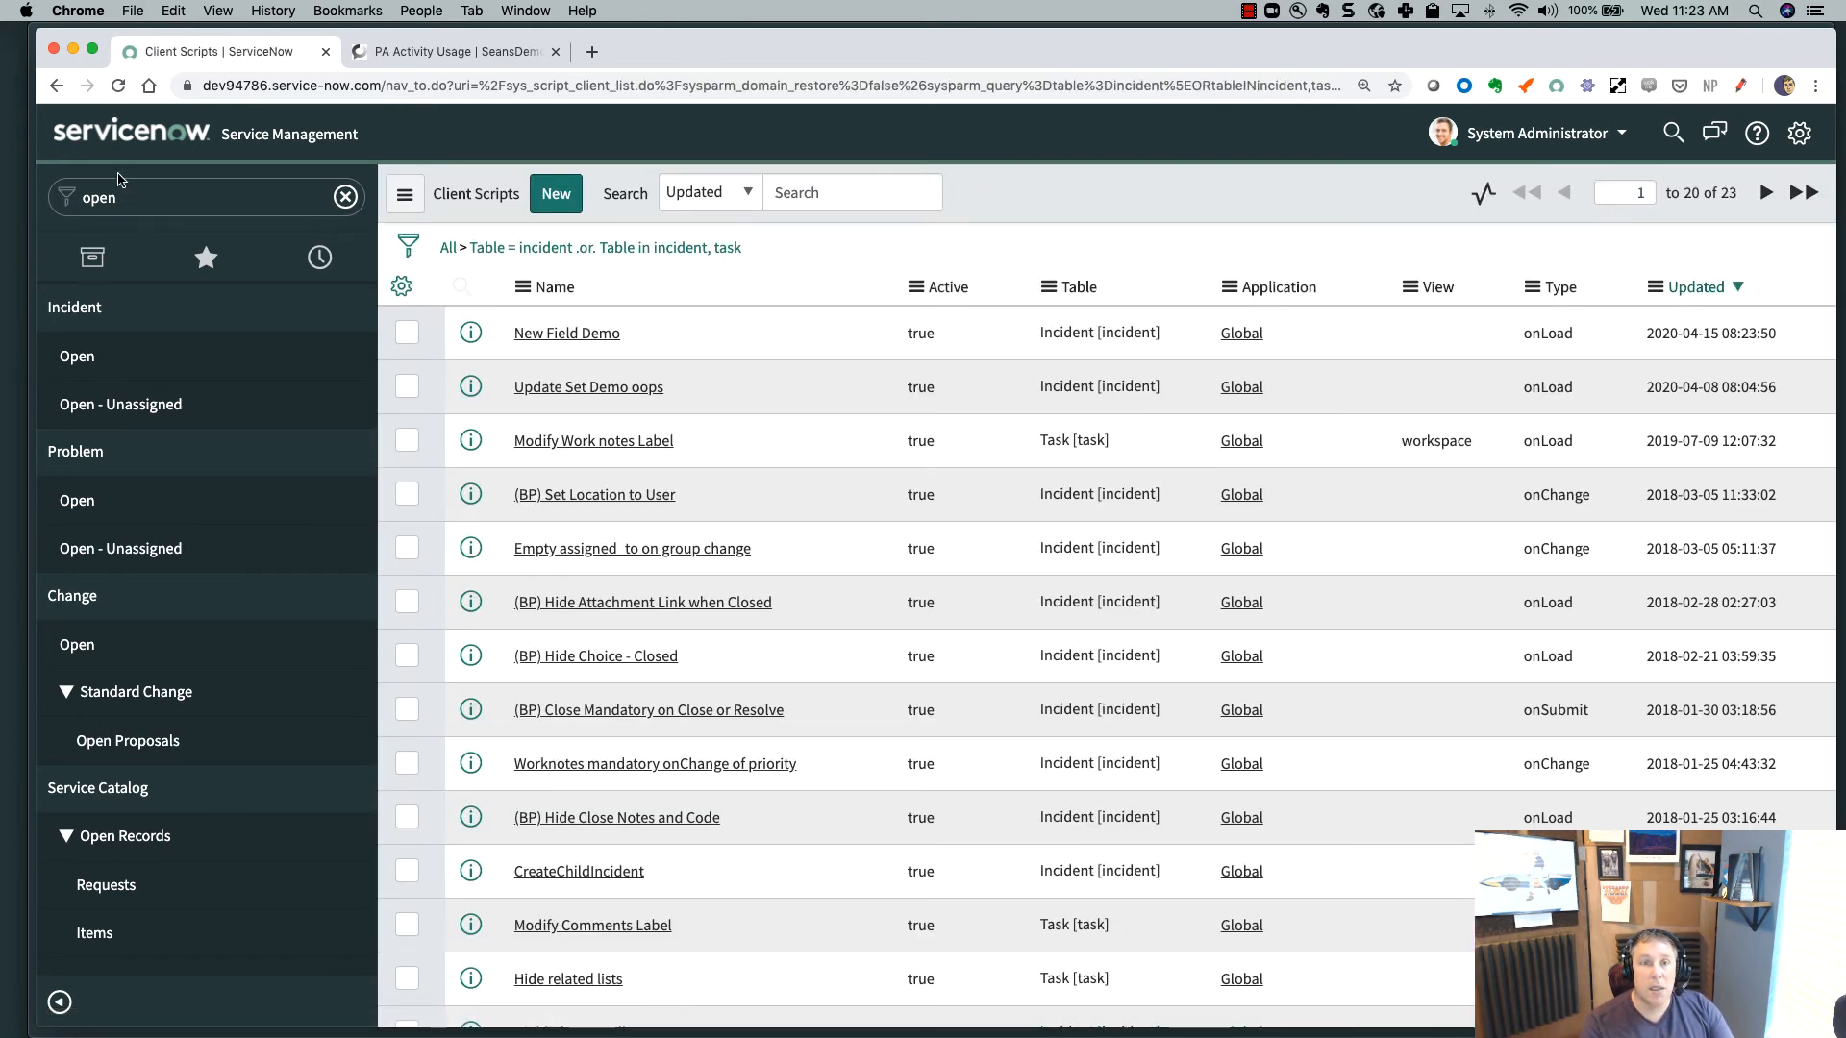
- Go back to the active incidents list through the navigation history and open the 'Unable to access the shared folder.' incident to check the field
{"action": "left_click", "coordinate": [123, 144]}
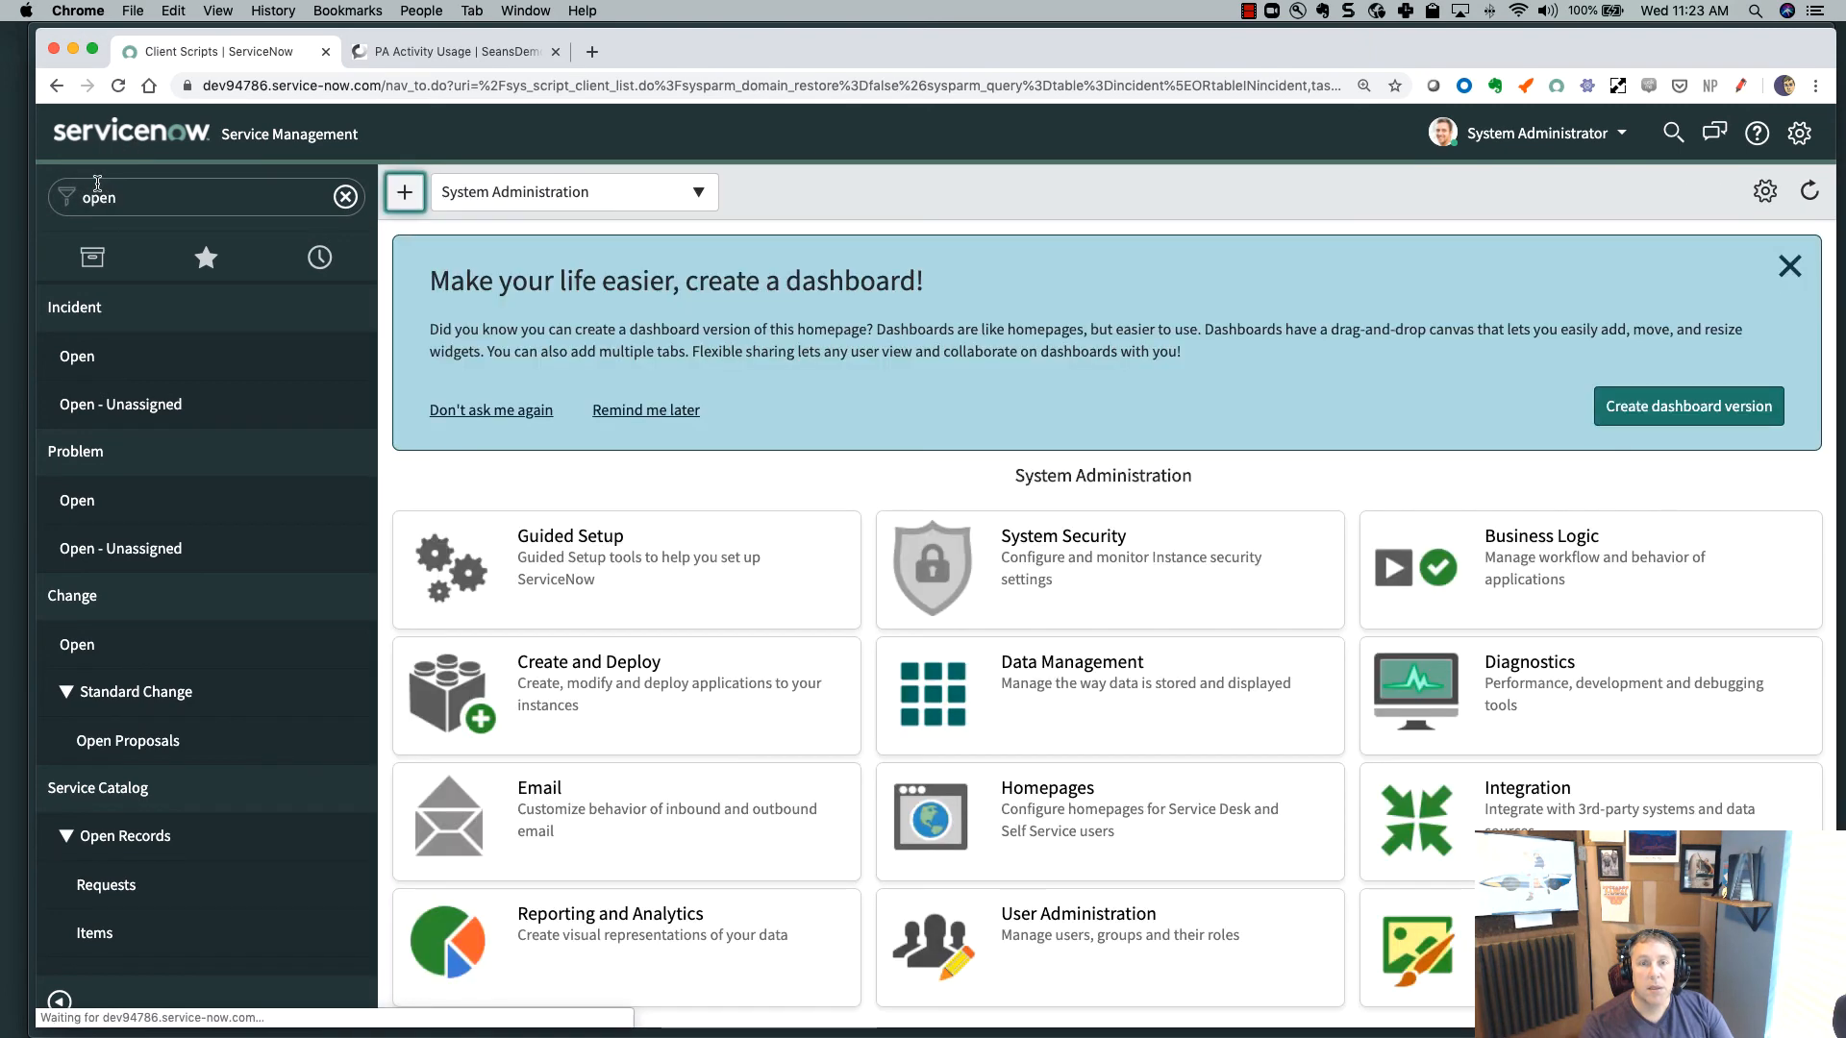
{"action": "left_click", "coordinate": [326, 264]}
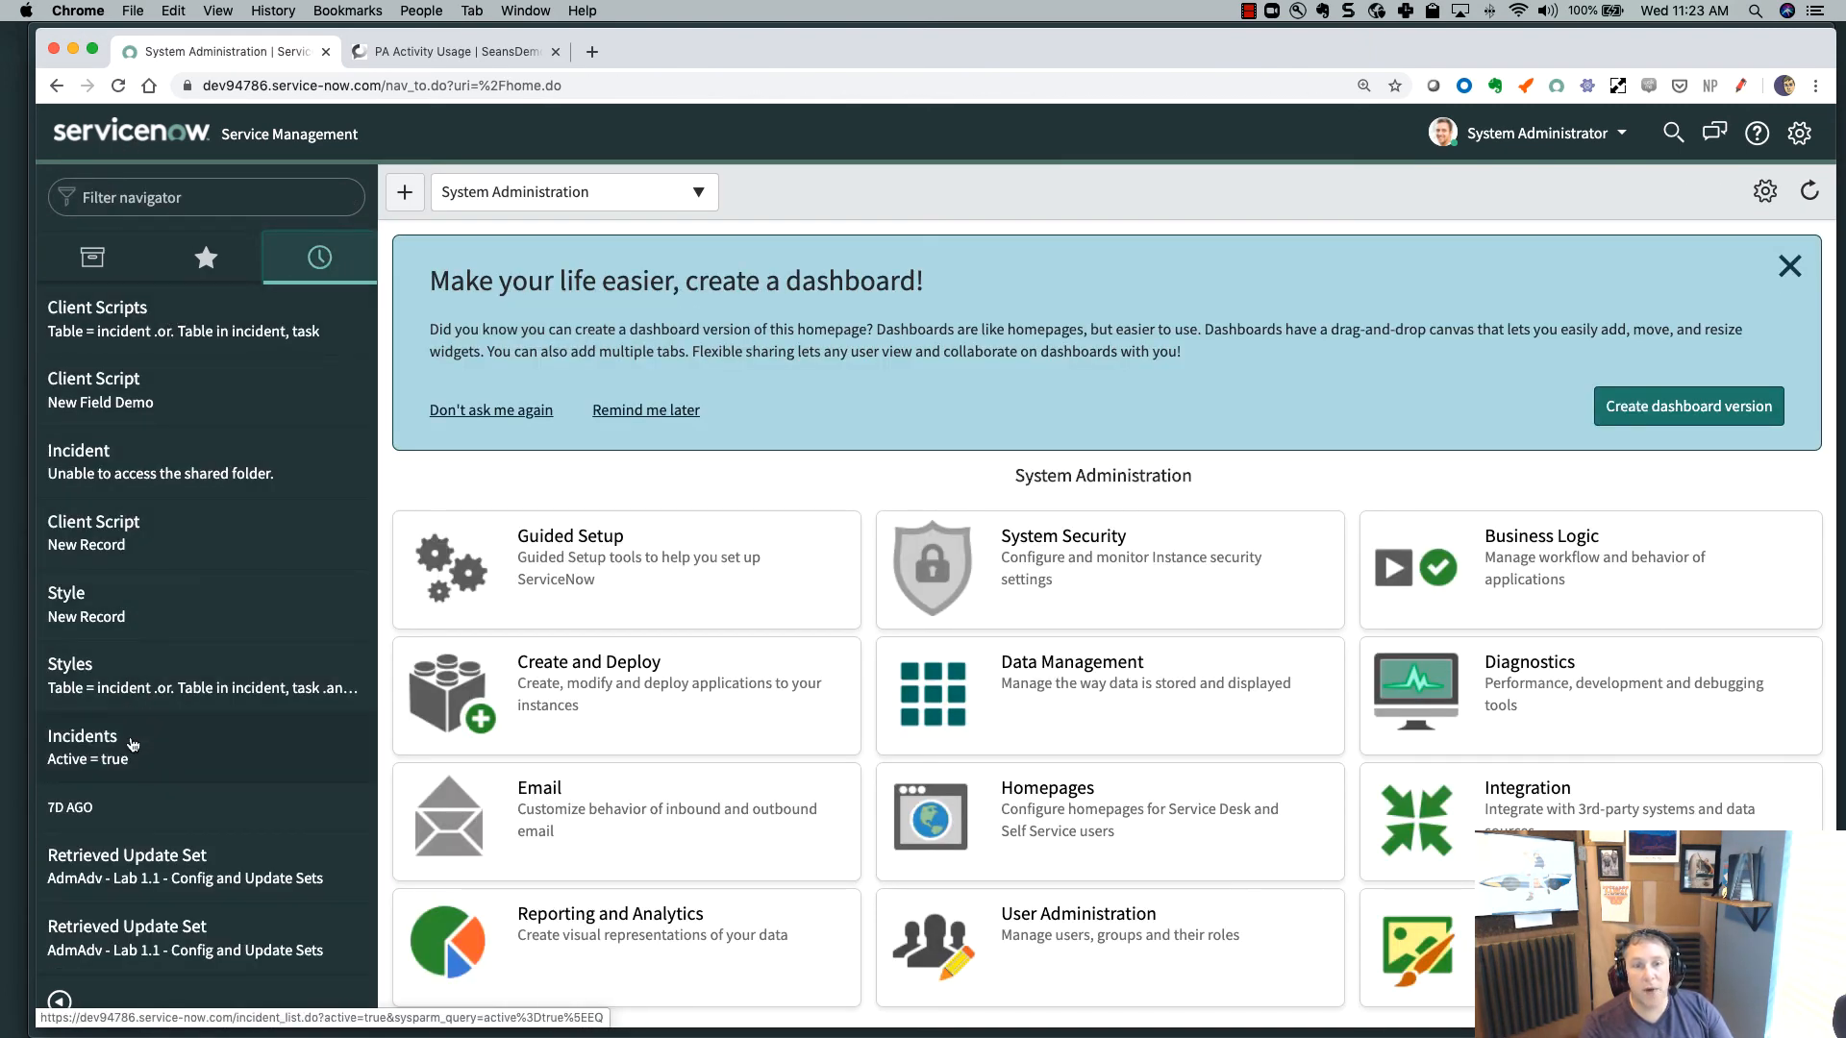
{"action": "scroll", "coordinate": [132, 743], "scroll_direction": "down", "scroll_amount": 2}
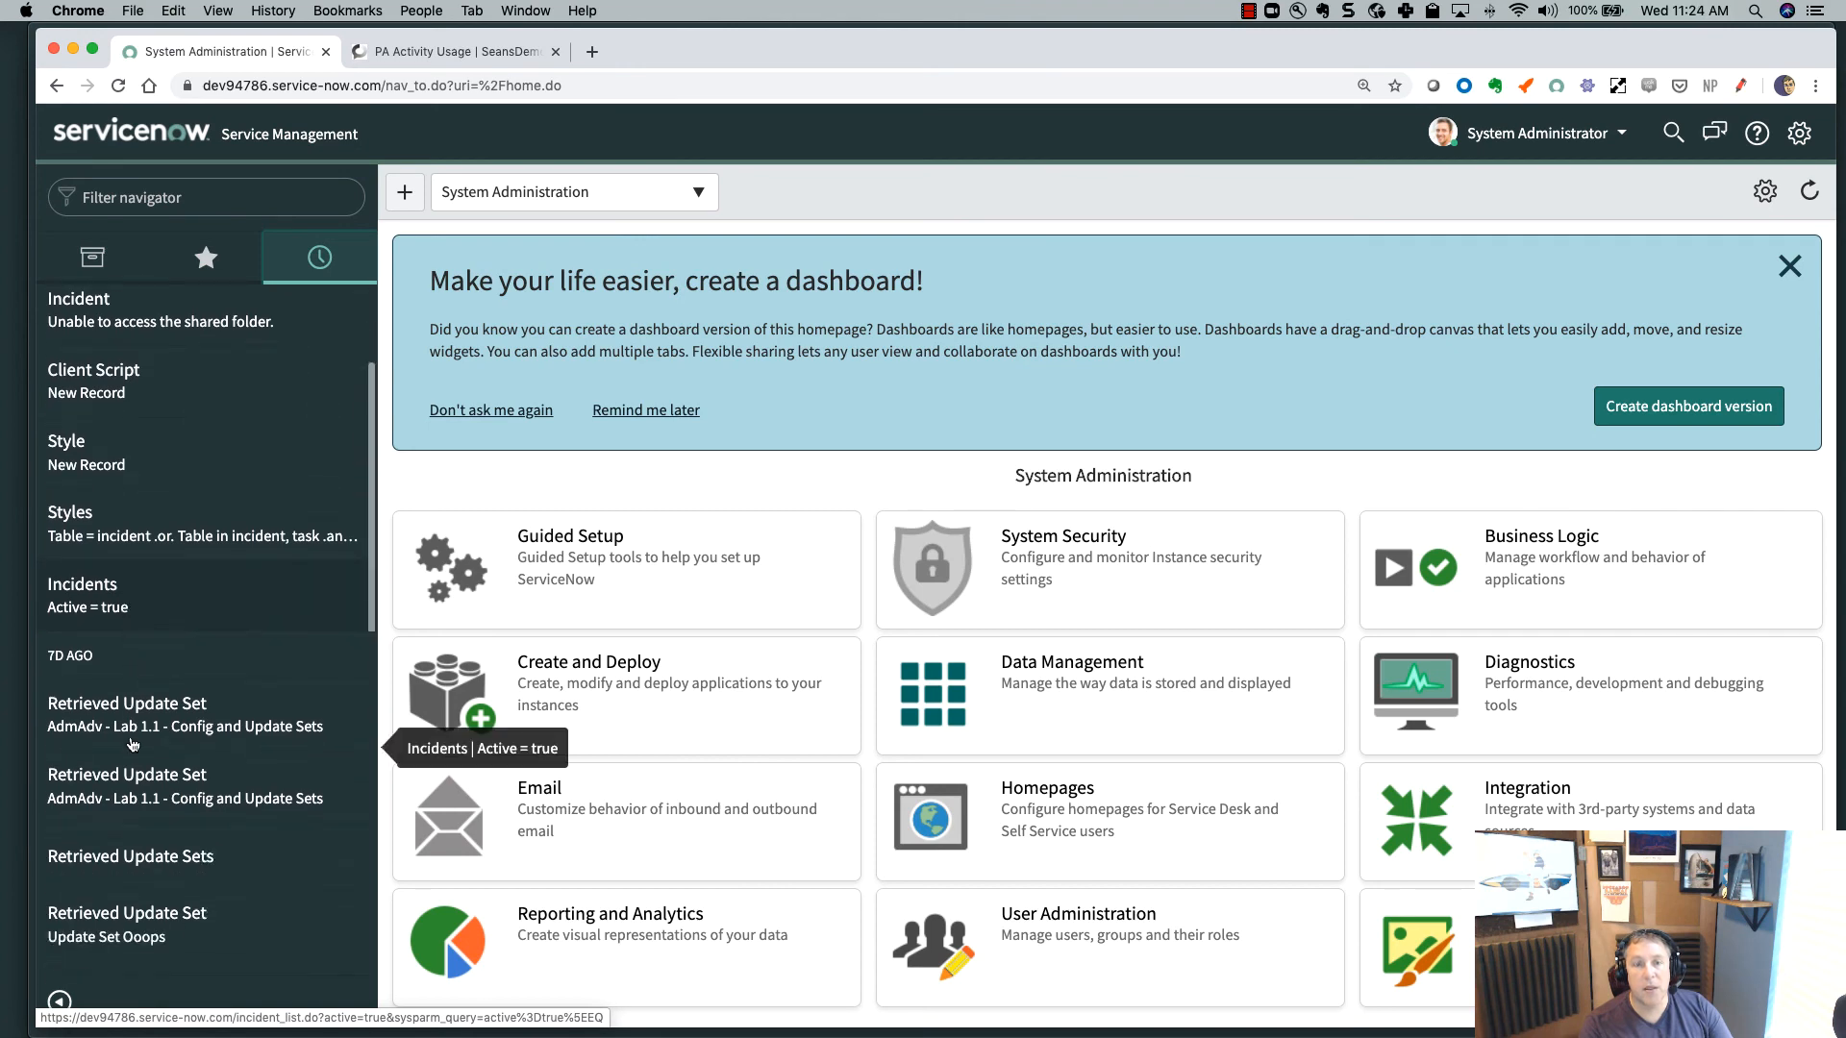
{"action": "left_click", "coordinate": [141, 594]}
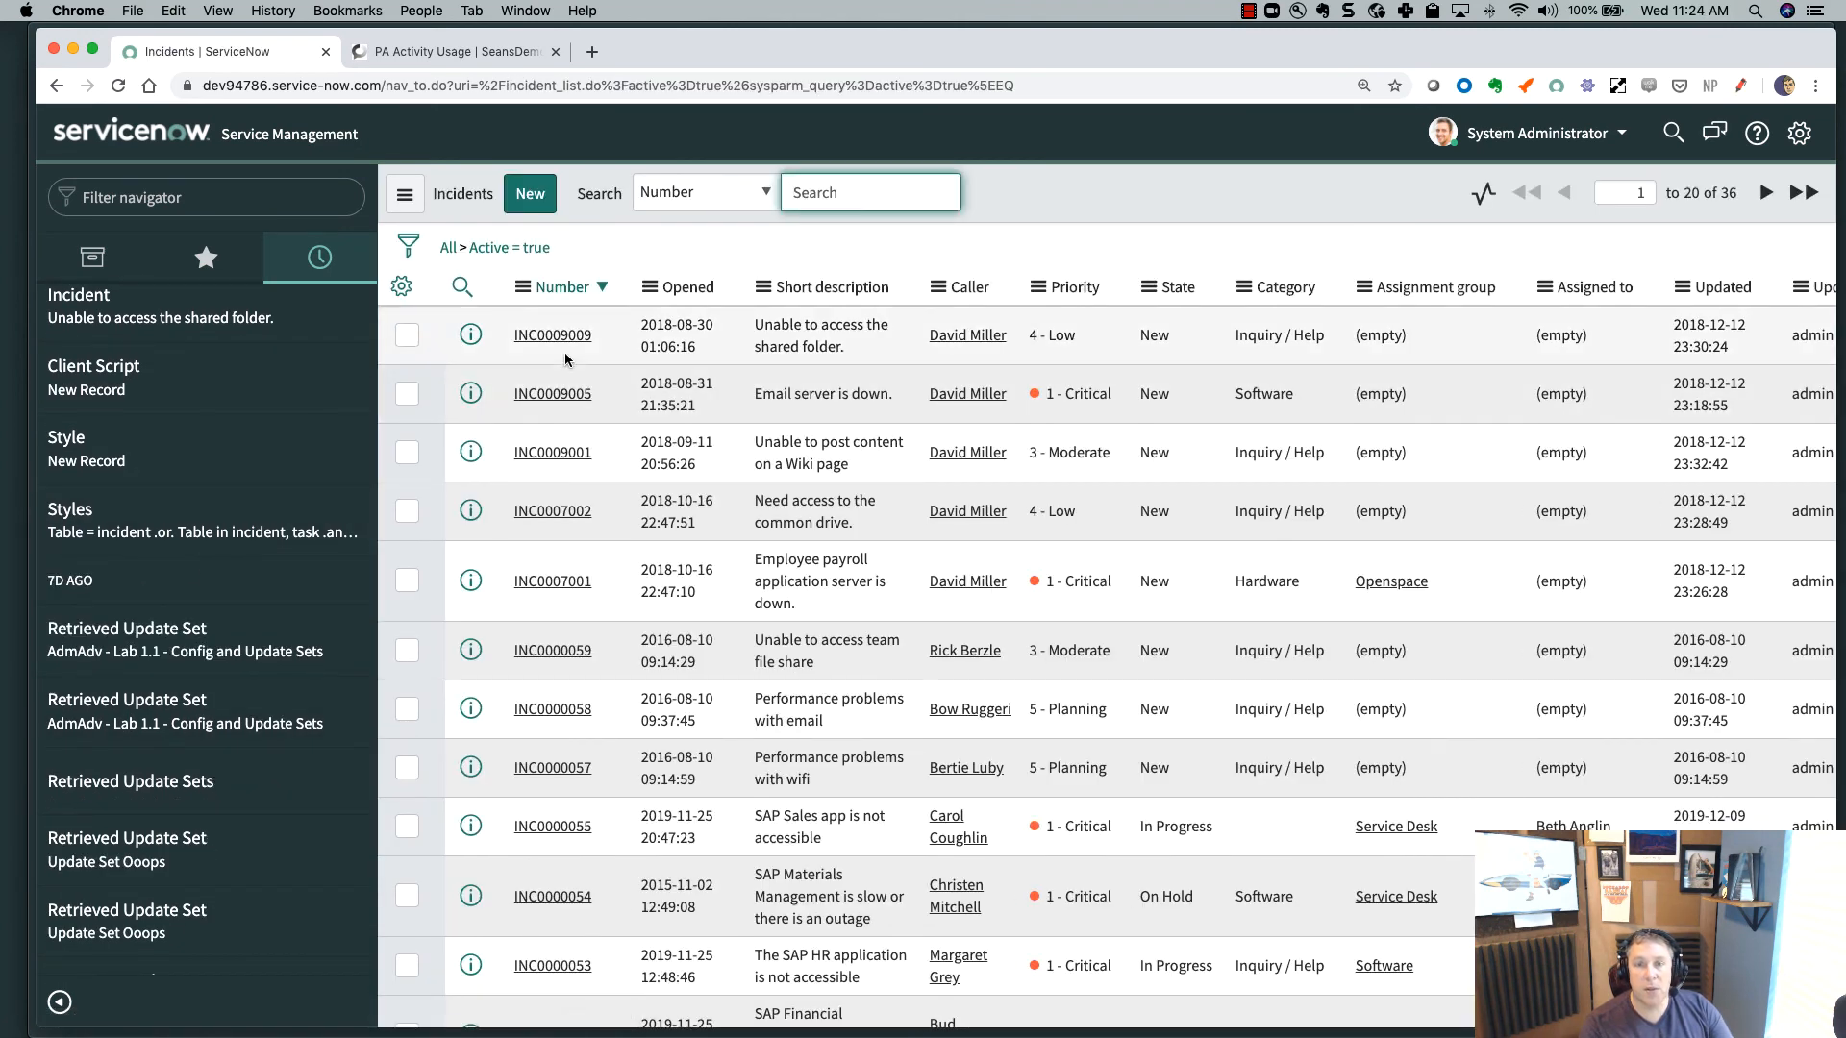
{"action": "left_click", "coordinate": [570, 338]}
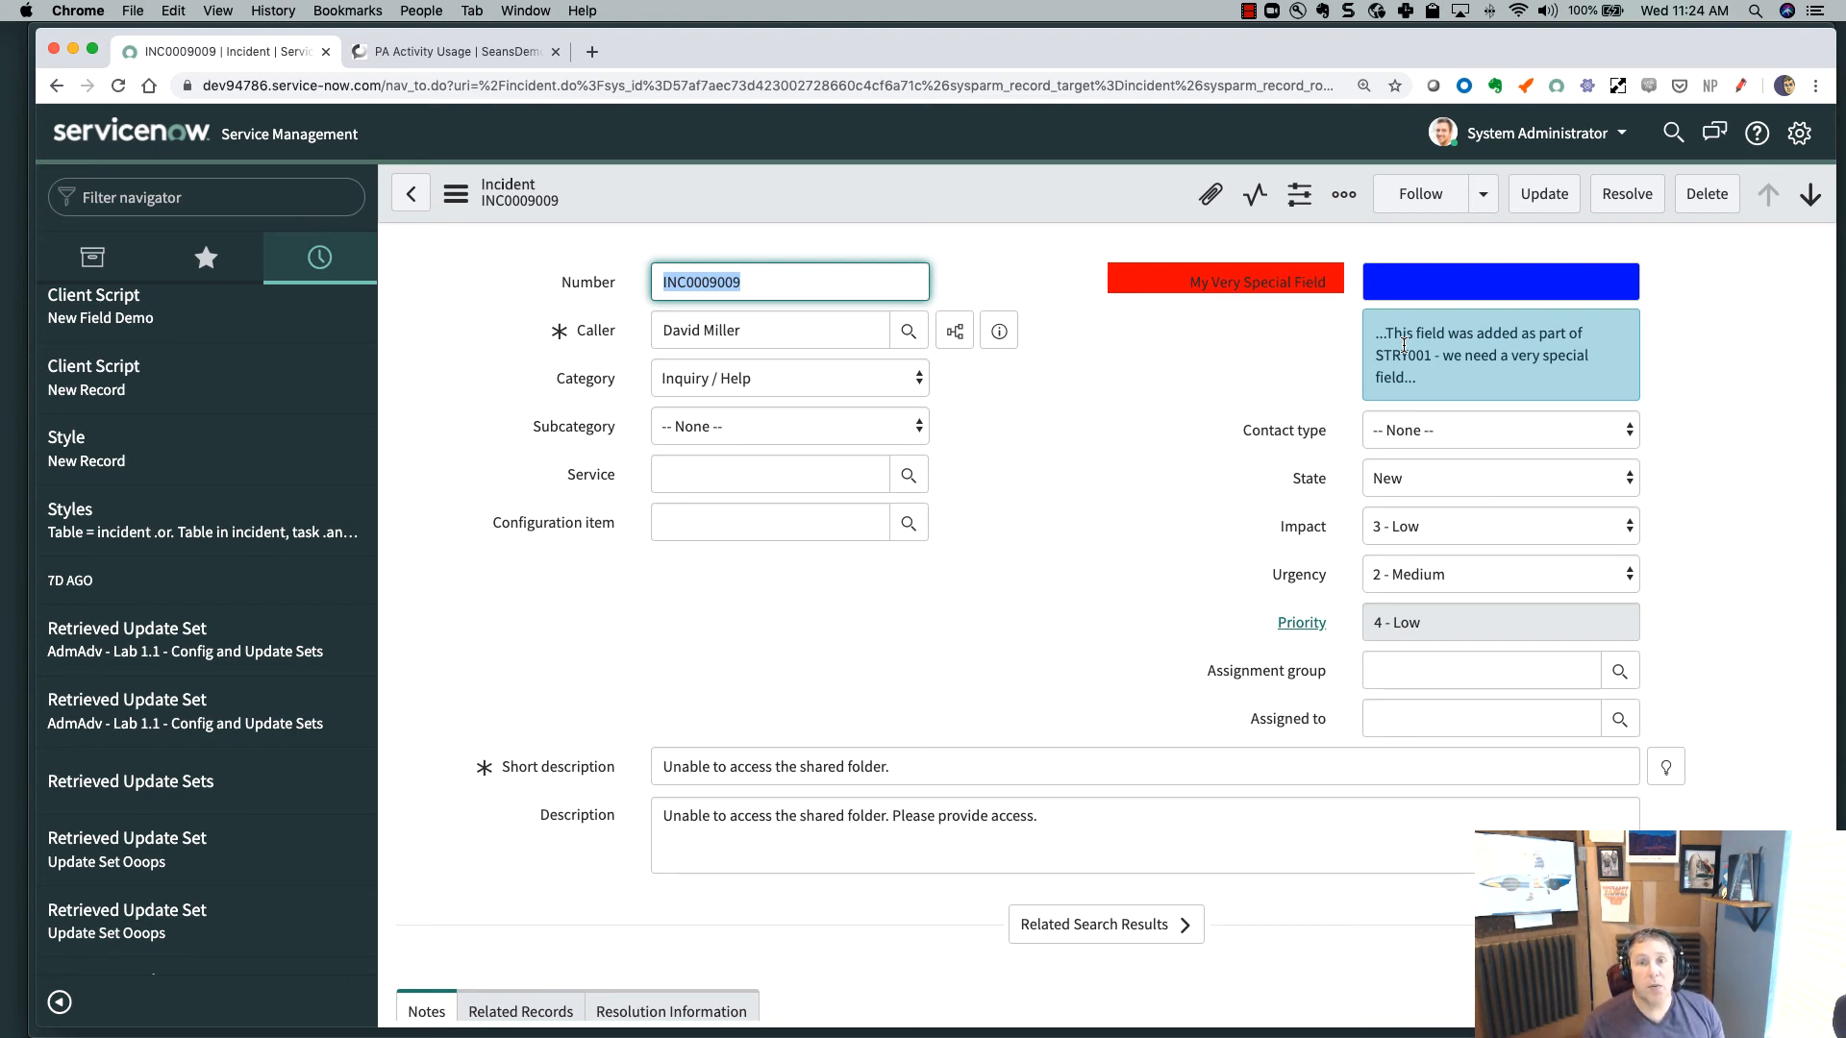
{"action": "right_click", "coordinate": [1270, 288]}
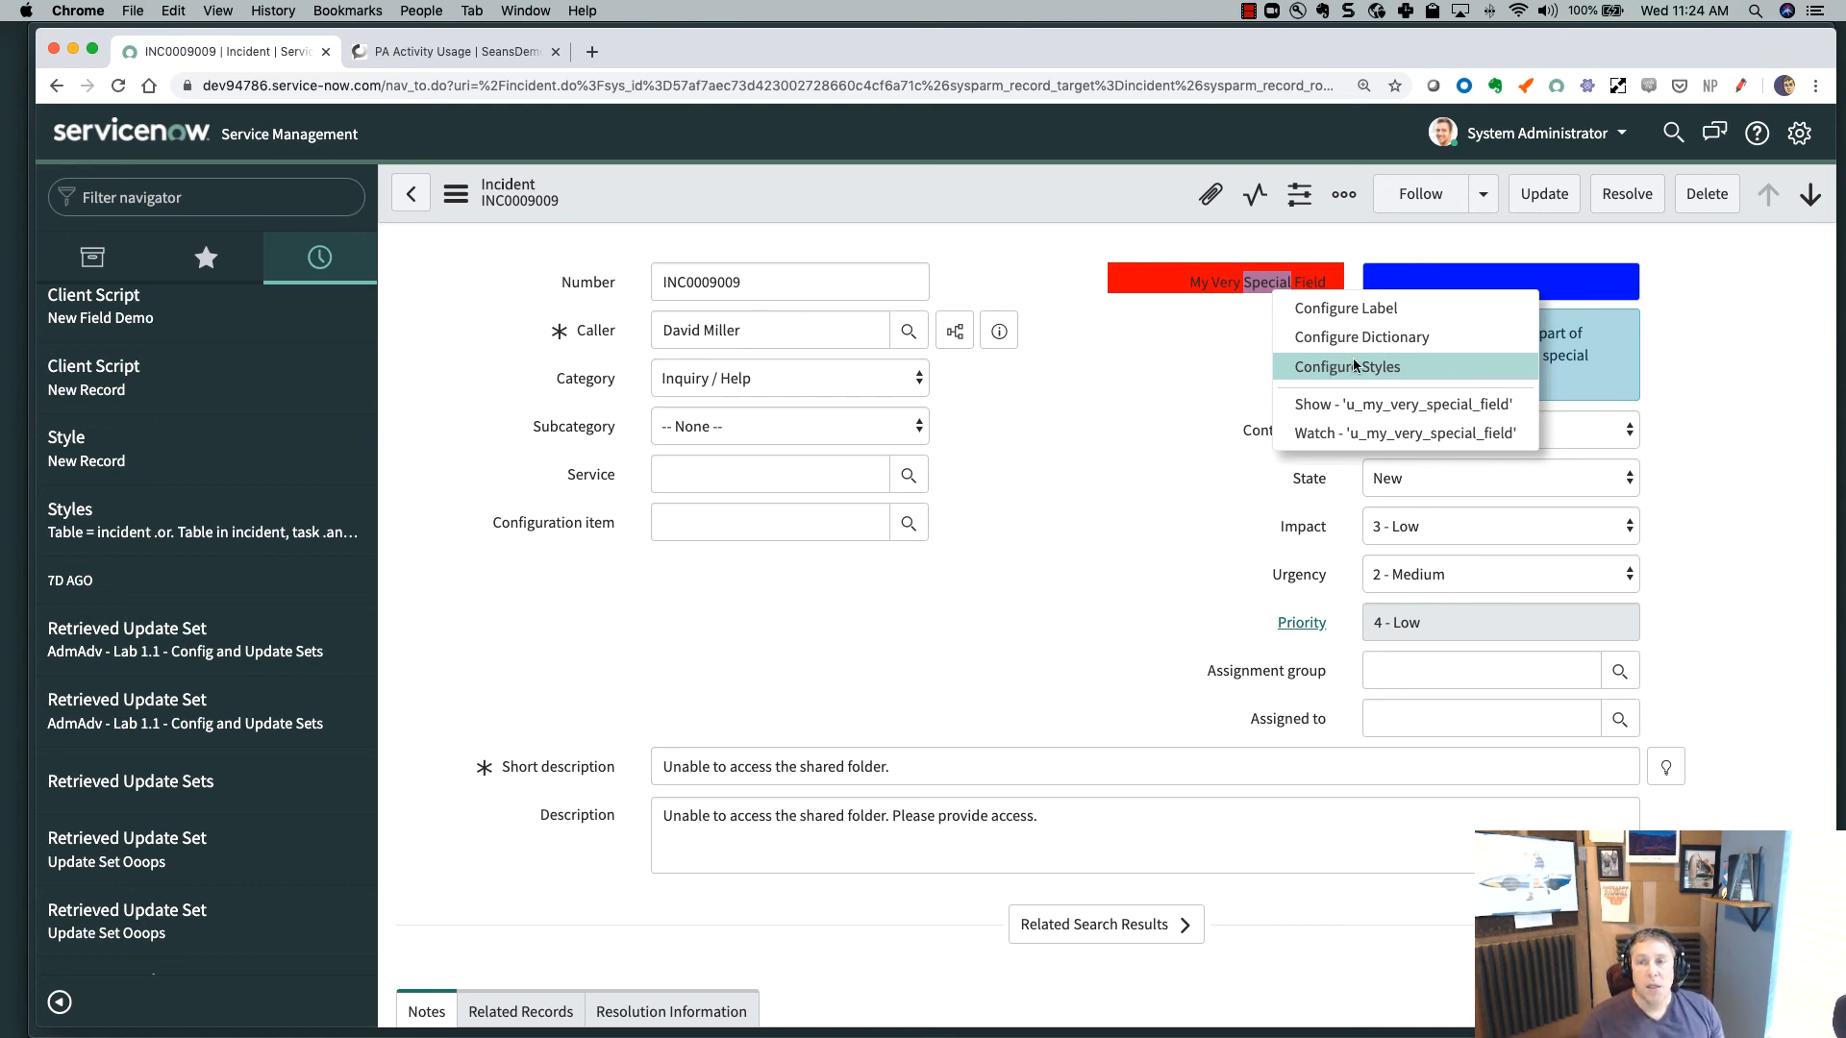
{"action": "left_click", "coordinate": [1128, 371]}
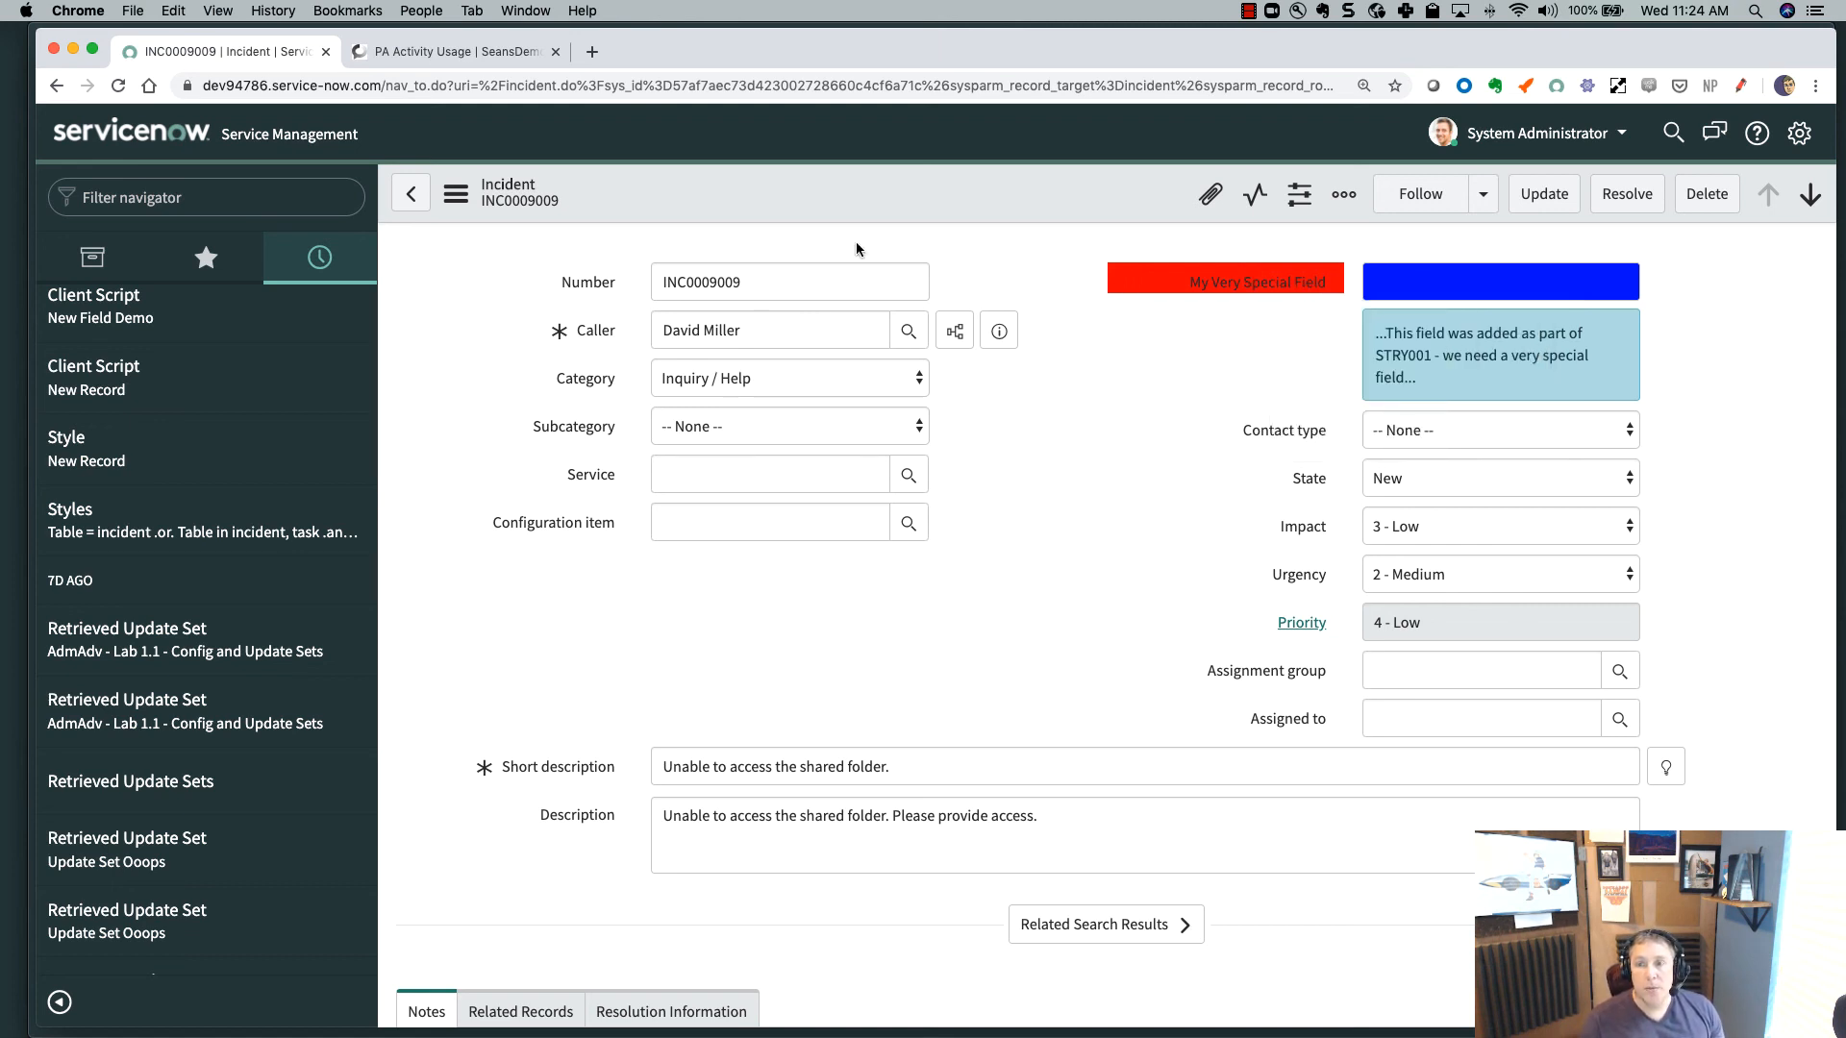
- Reopen the New Field Demo client script from the incident form's configuration and highlight its g_form.flash call for review
{"action": "left_click", "coordinate": [465, 193]}
{"action": "mouse_move", "coordinate": [511, 638]}
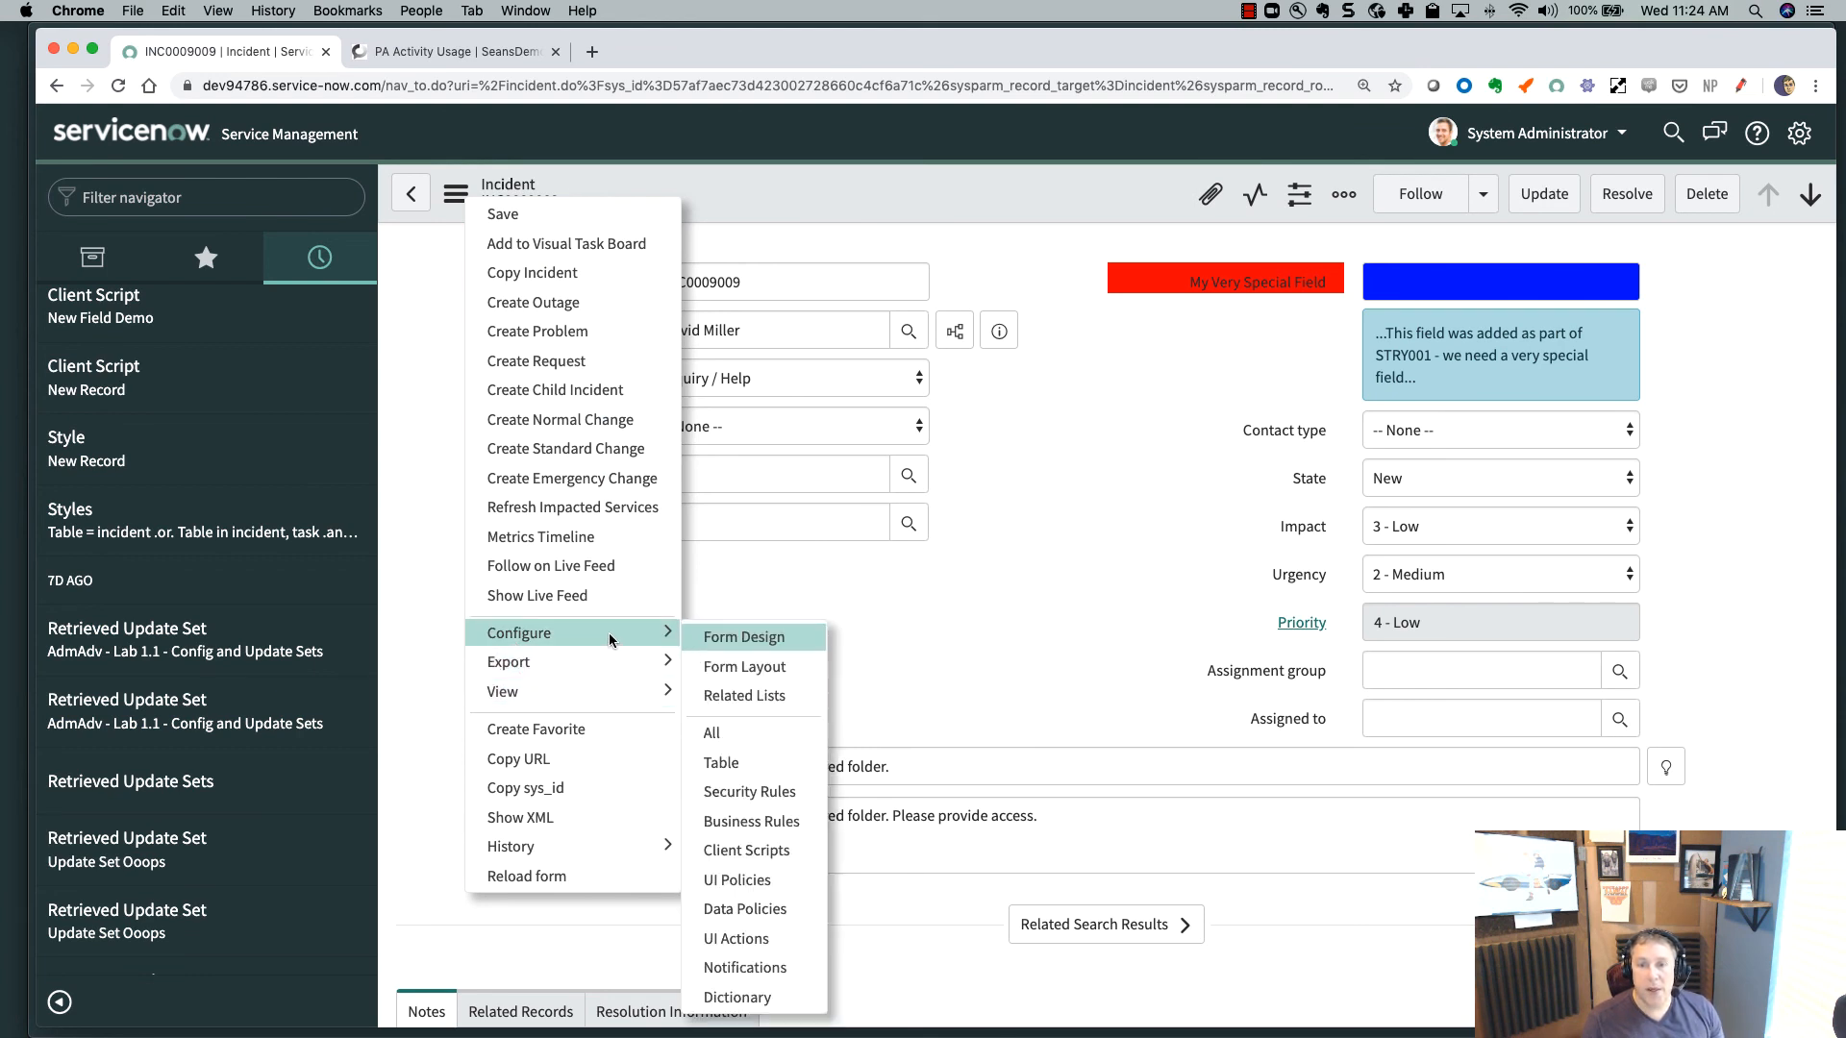
{"action": "left_click", "coordinate": [734, 851]}
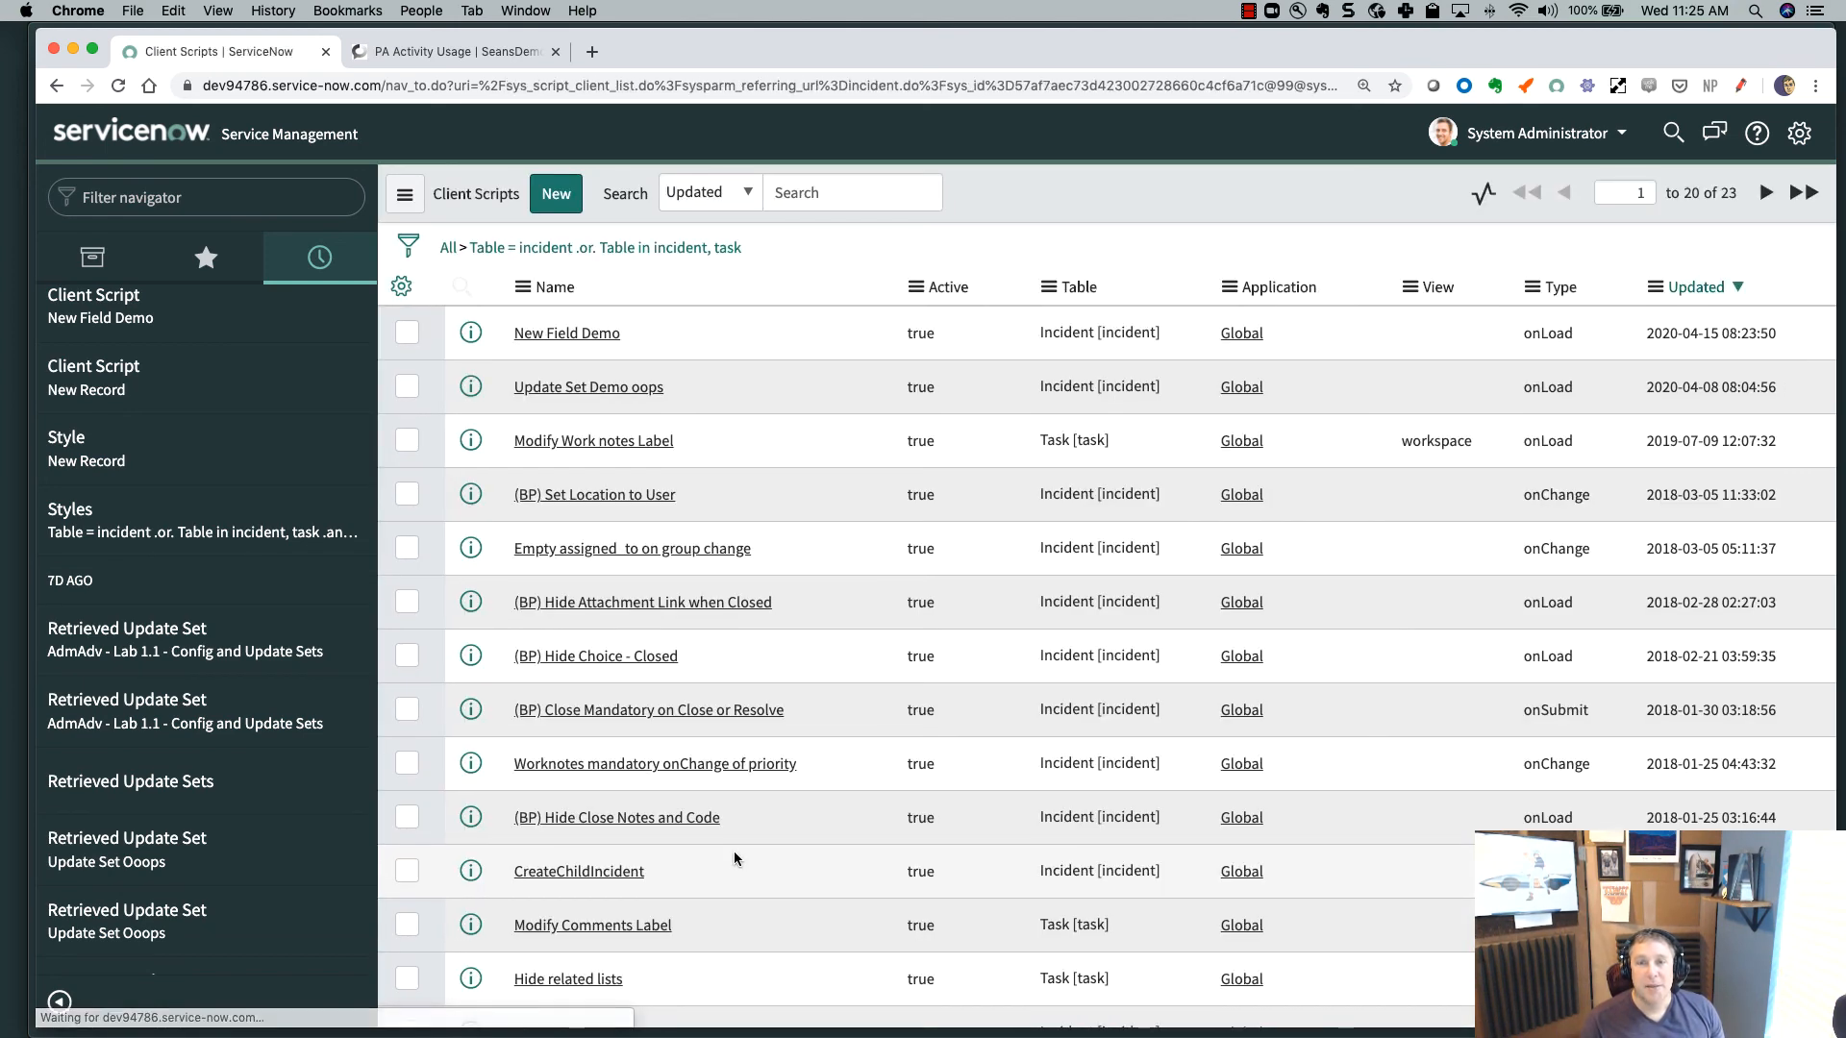
{"action": "left_click", "coordinate": [573, 339]}
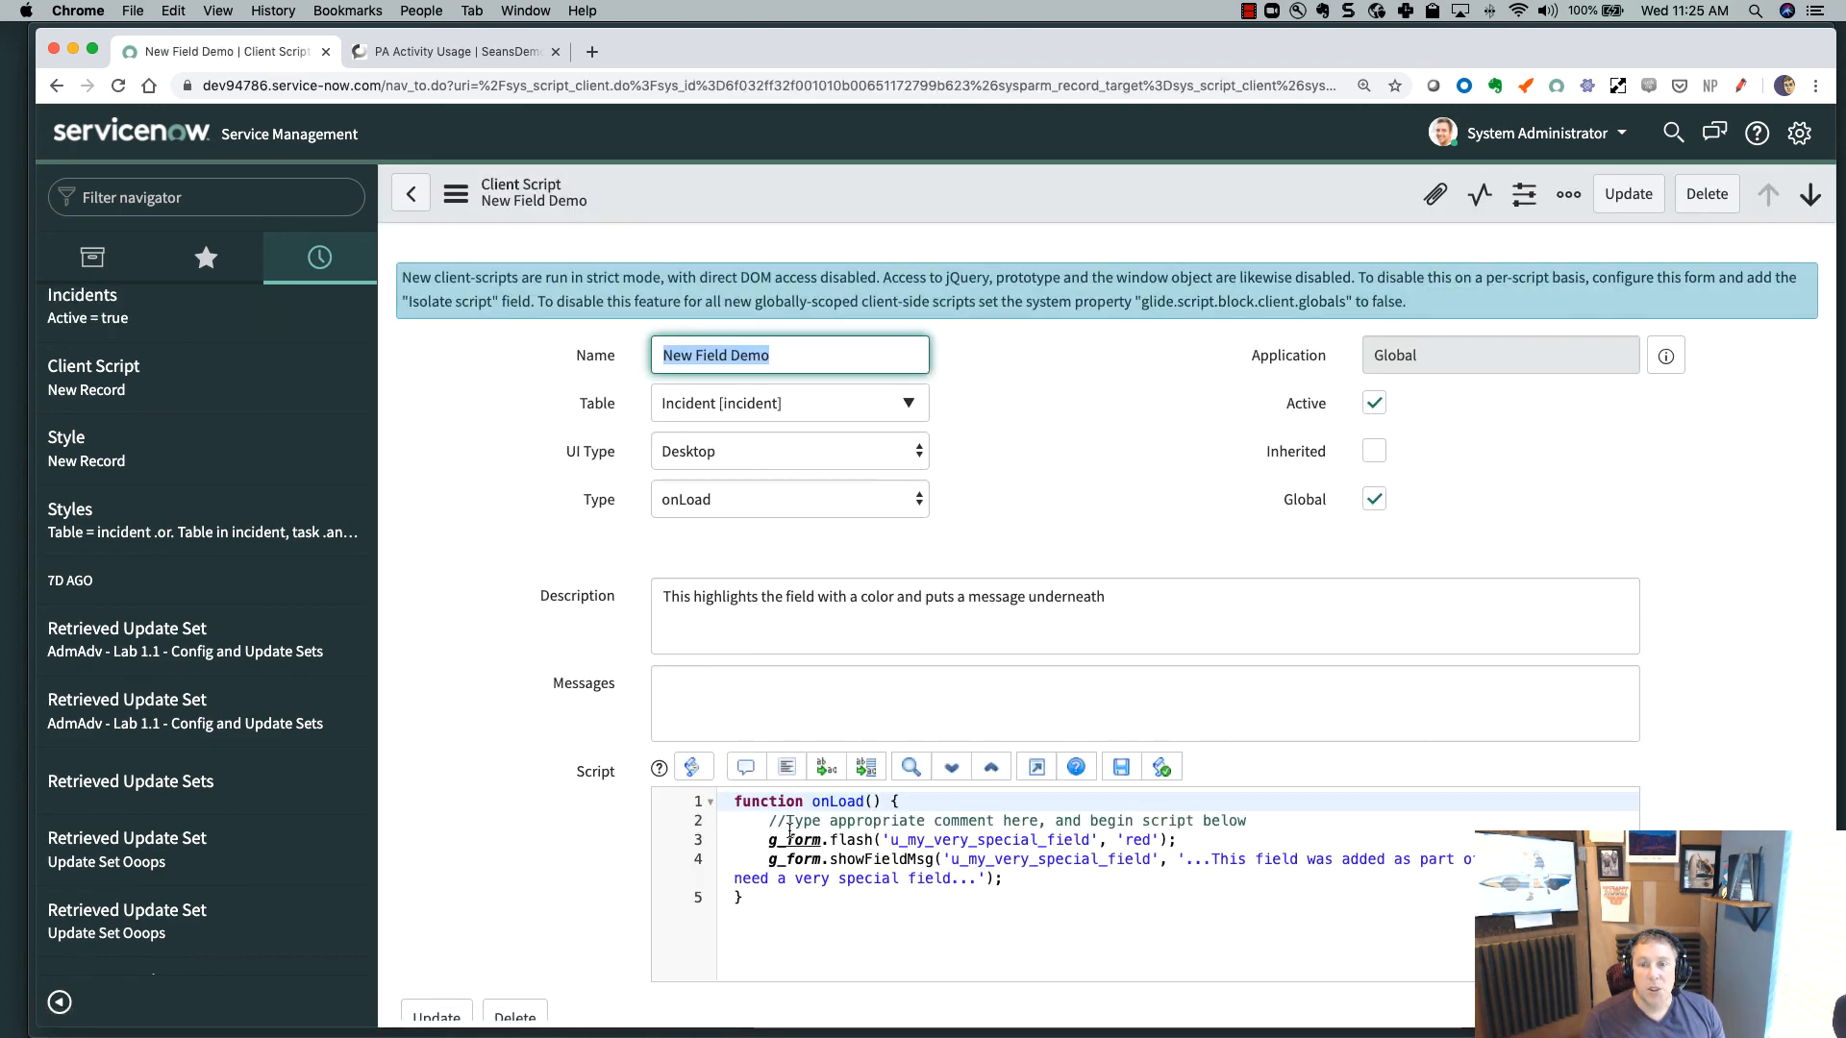
{"action": "left_click_drag", "start_coordinate": [767, 839], "coordinate": [884, 841]}
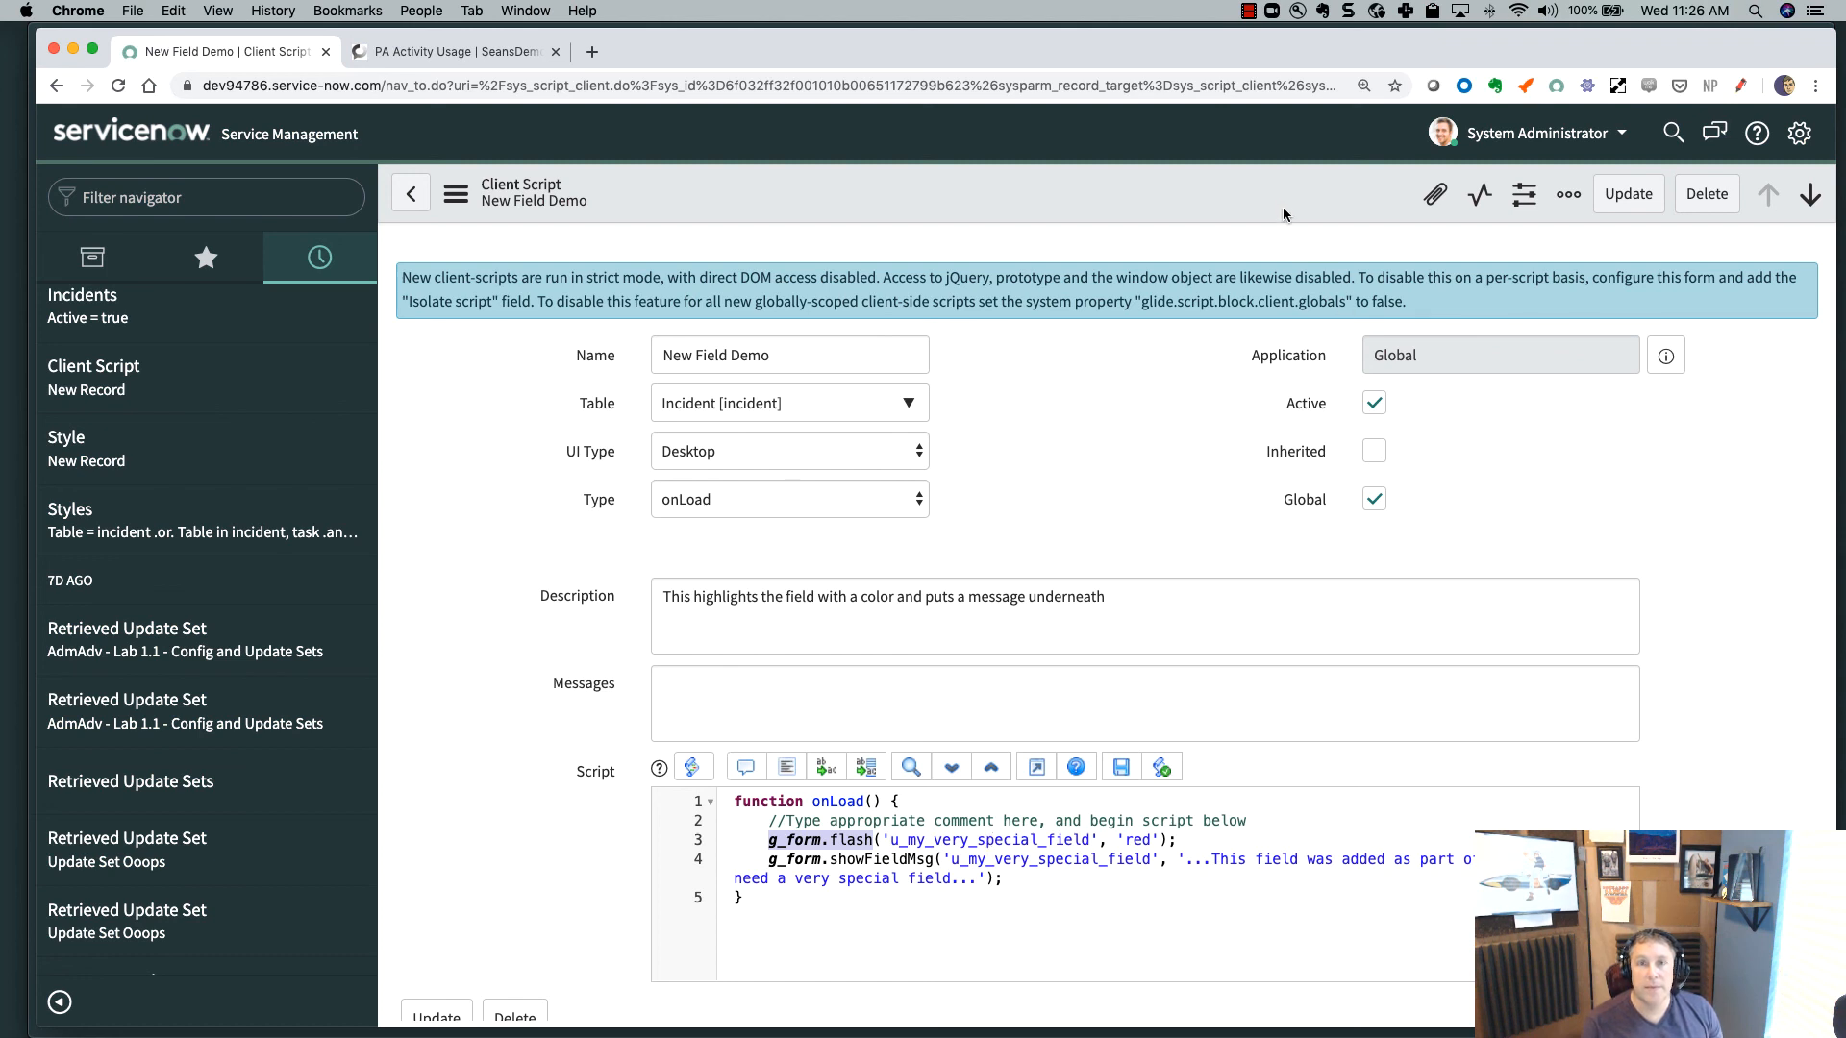
{"action": "left_click", "coordinate": [1248, 11]}
{"action": "left_click", "coordinate": [1265, 35]}
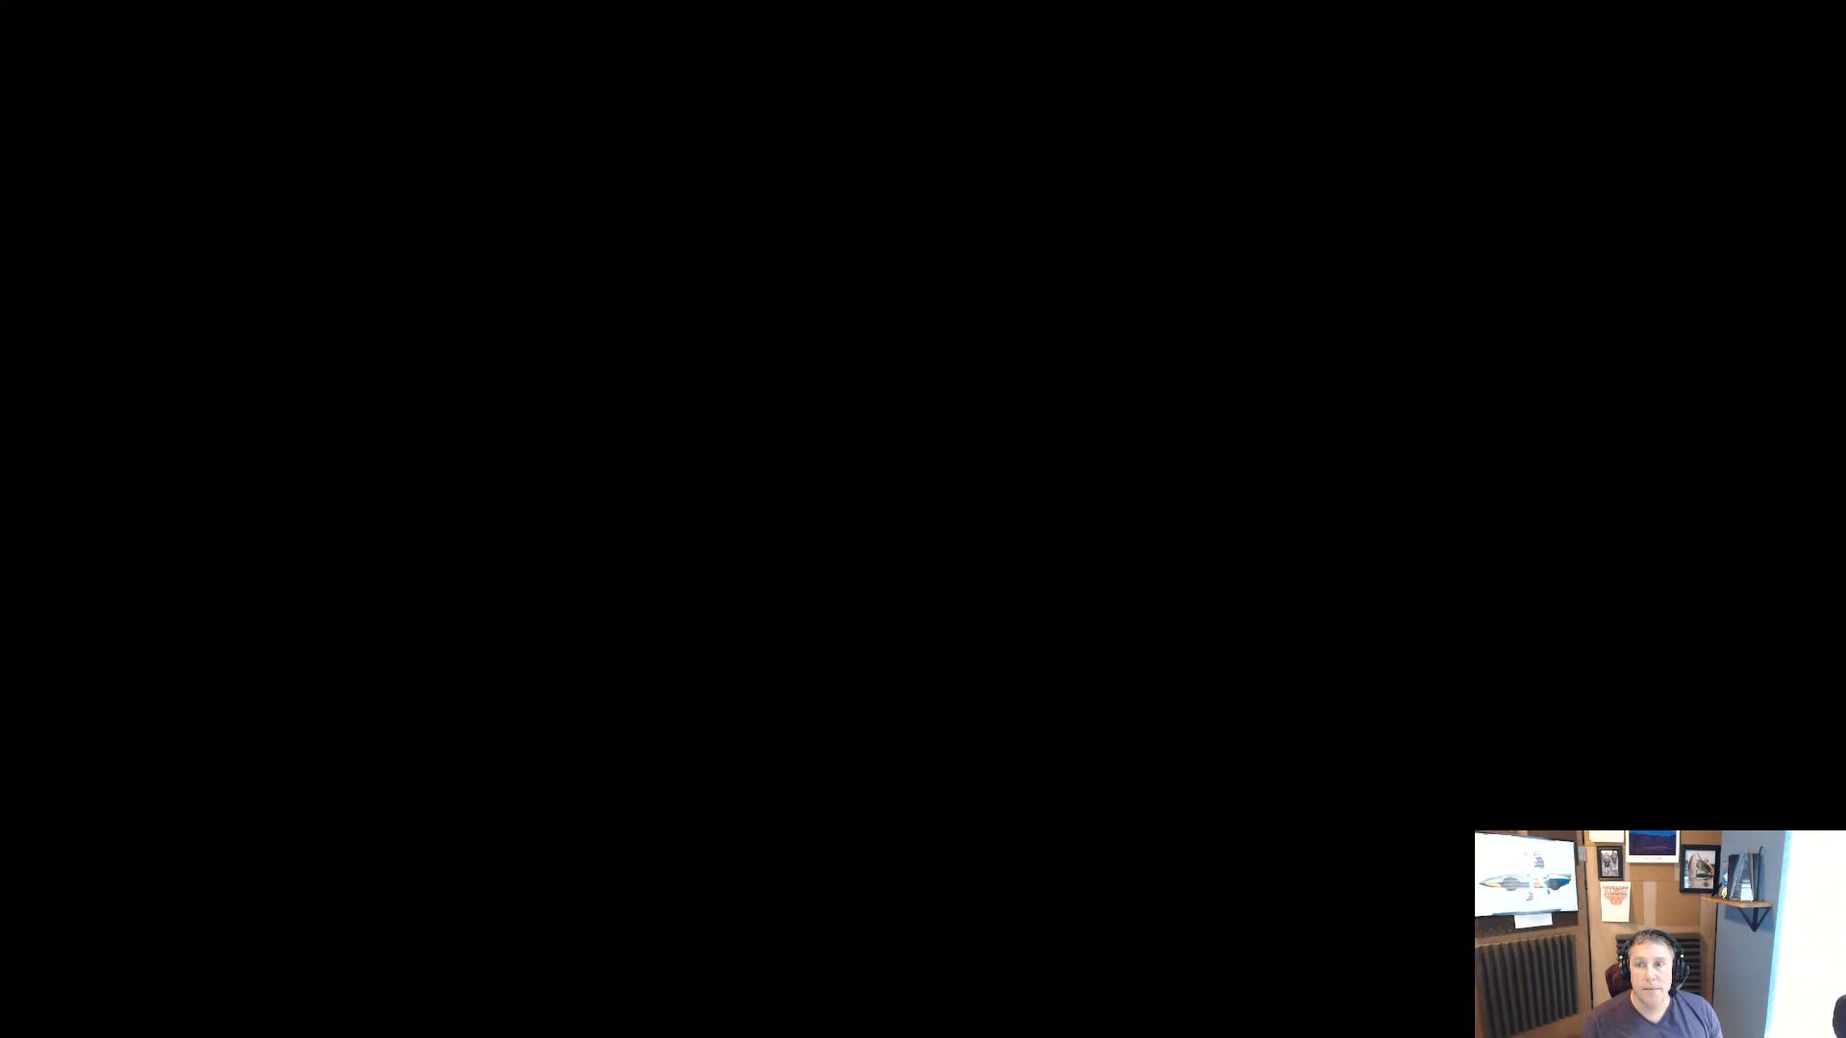